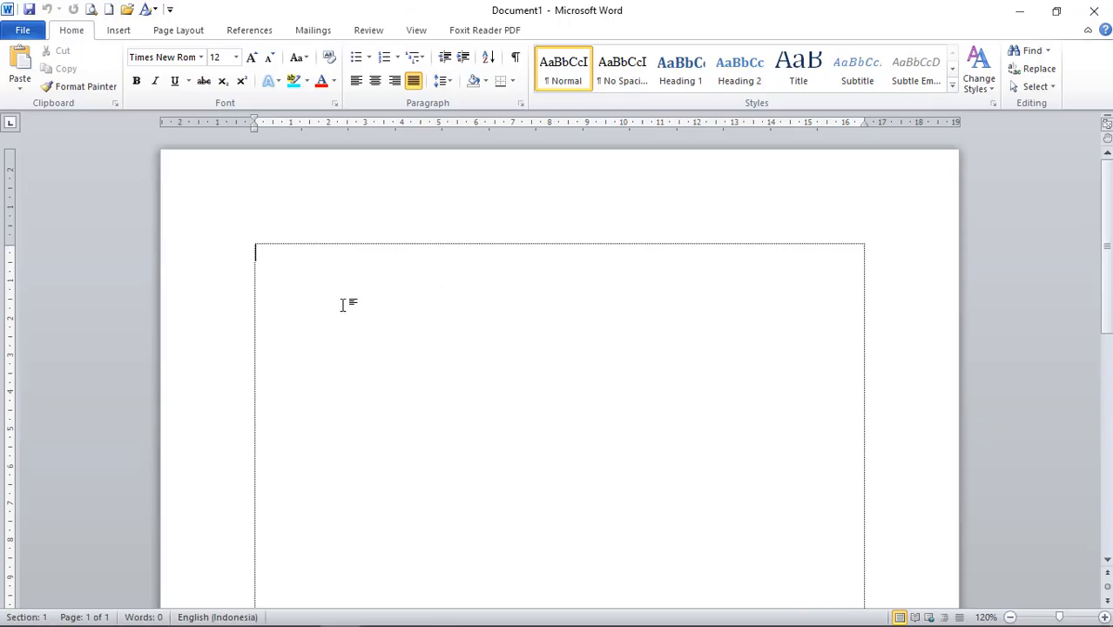
Type the Nama:, Alamat: and Phone: labels on separate lines and add a 2 cm tab stop.
{"action": "type", "text": "Nama"}
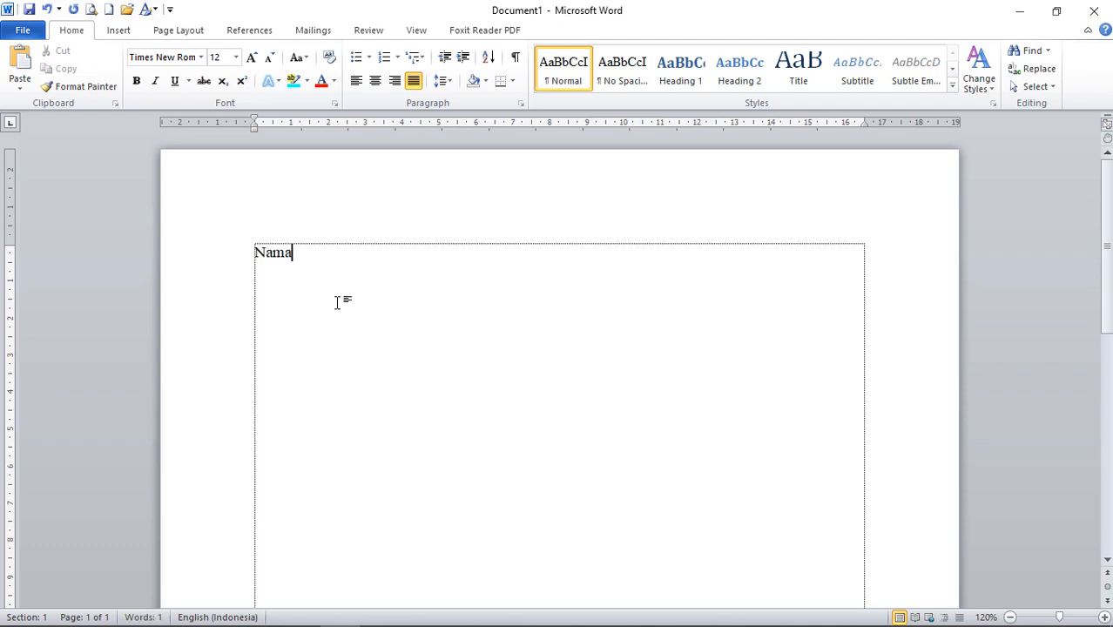
{"action": "type", "text": ":"}
{"action": "key", "text": "Return"}
{"action": "type", "text": "Alamat: P"}
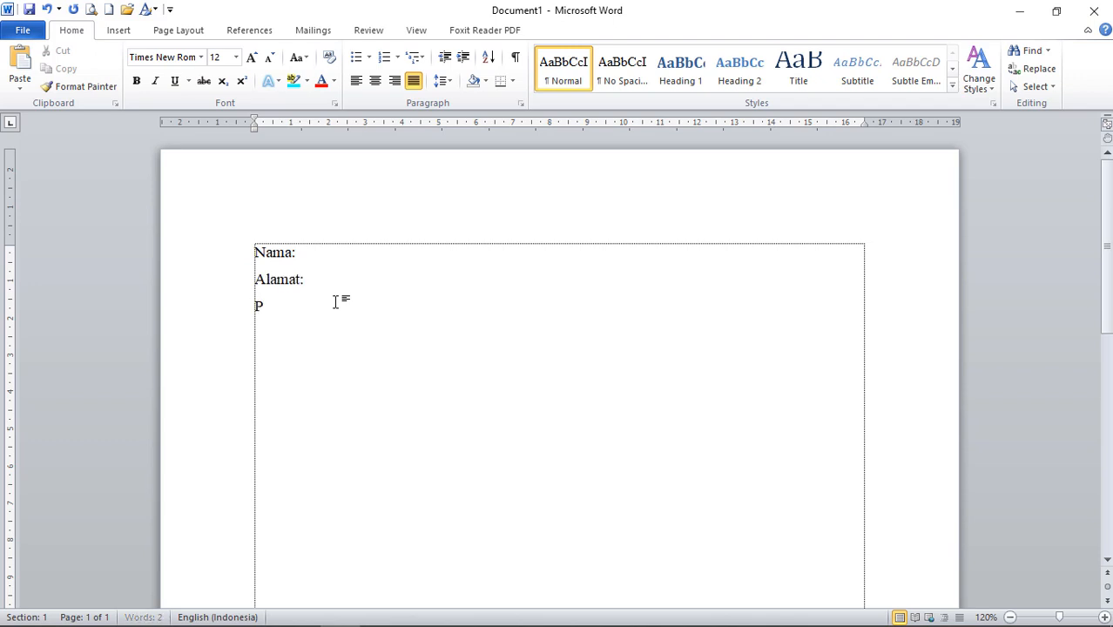
{"action": "type", "text": "hone:"}
{"action": "left_click_drag", "start_coordinate": [271, 246], "coordinate": [309, 310]}
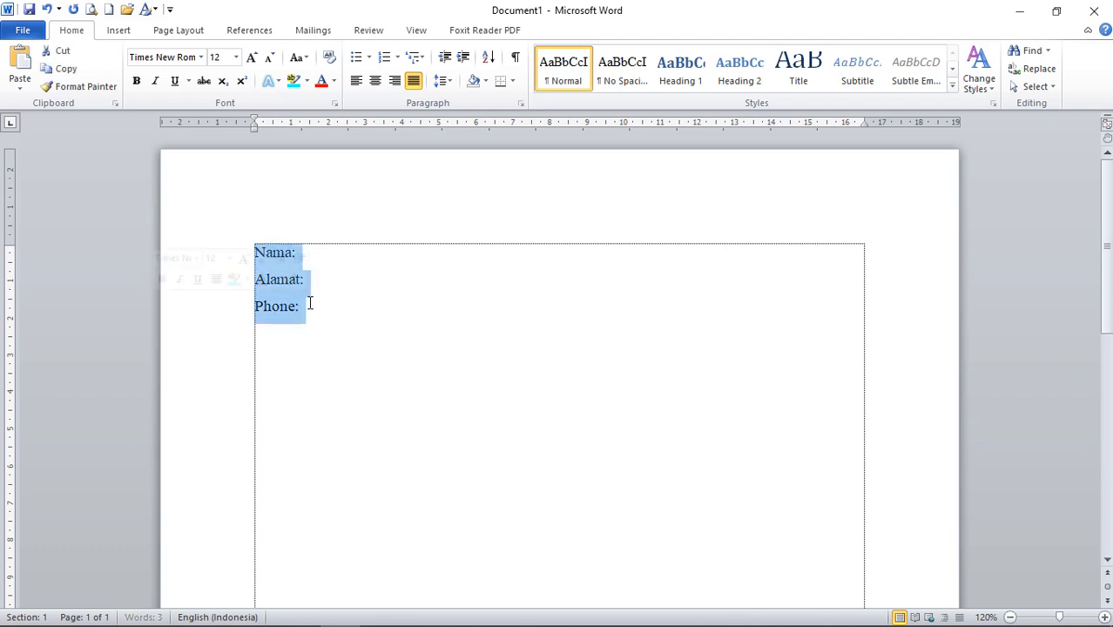
{"action": "left_click", "coordinate": [321, 124]}
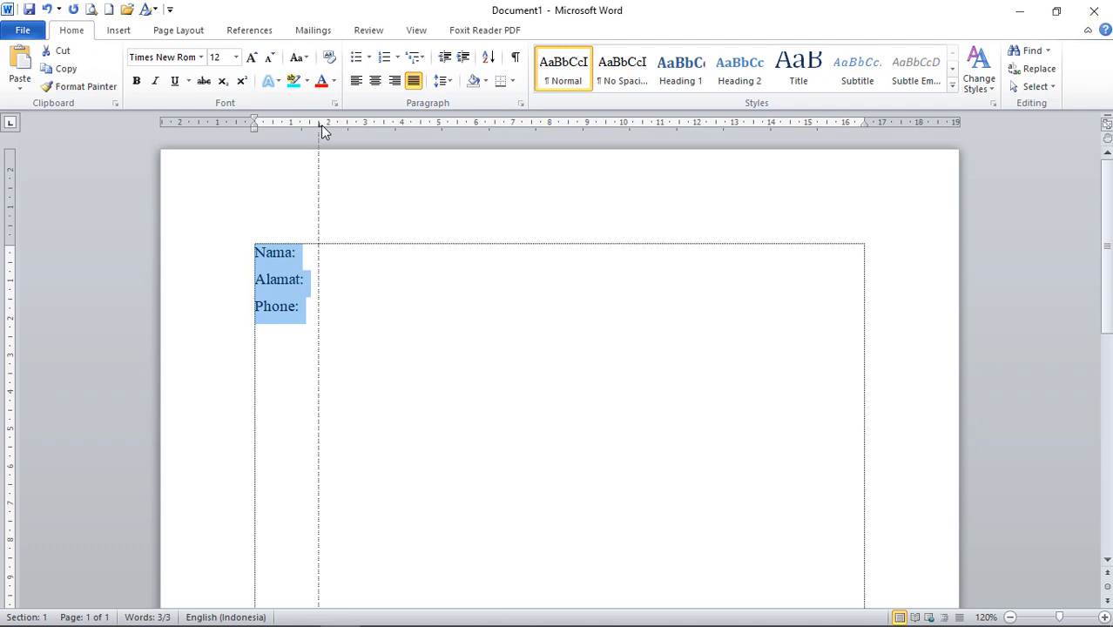
Push each label's colon to the tab stop, then open the File Info view.
{"action": "left_click", "coordinate": [294, 261]}
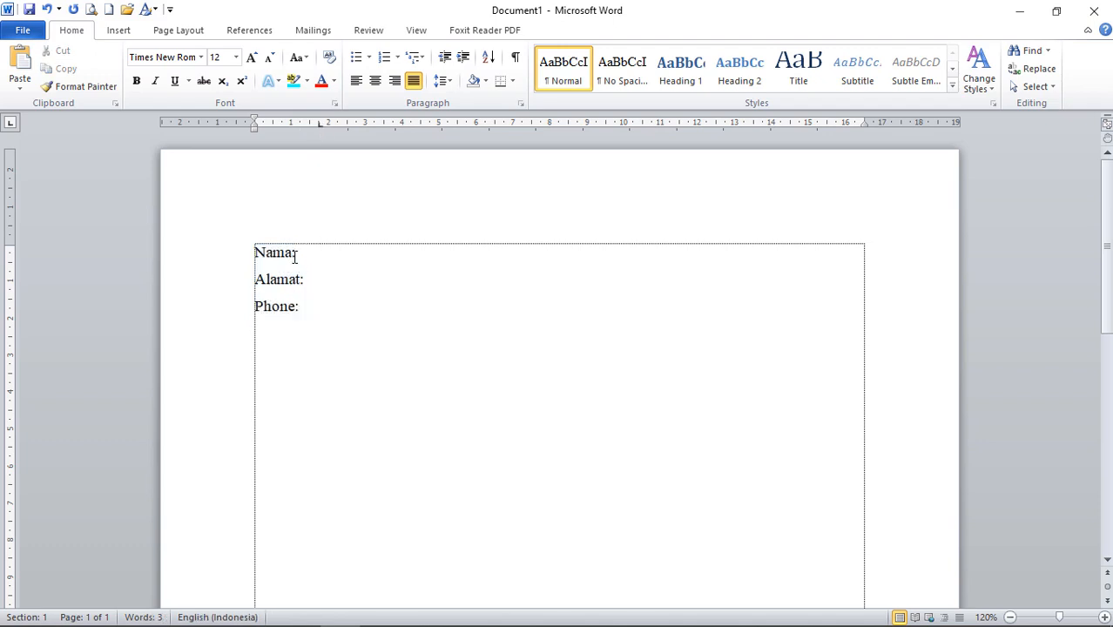
{"action": "key", "text": "Tab"}
{"action": "left_click", "coordinate": [300, 279]}
{"action": "key", "text": "Tab"}
{"action": "left_click", "coordinate": [297, 305]}
{"action": "key", "text": "Tab"}
{"action": "left_click", "coordinate": [349, 256]}
{"action": "left_click", "coordinate": [24, 34]}
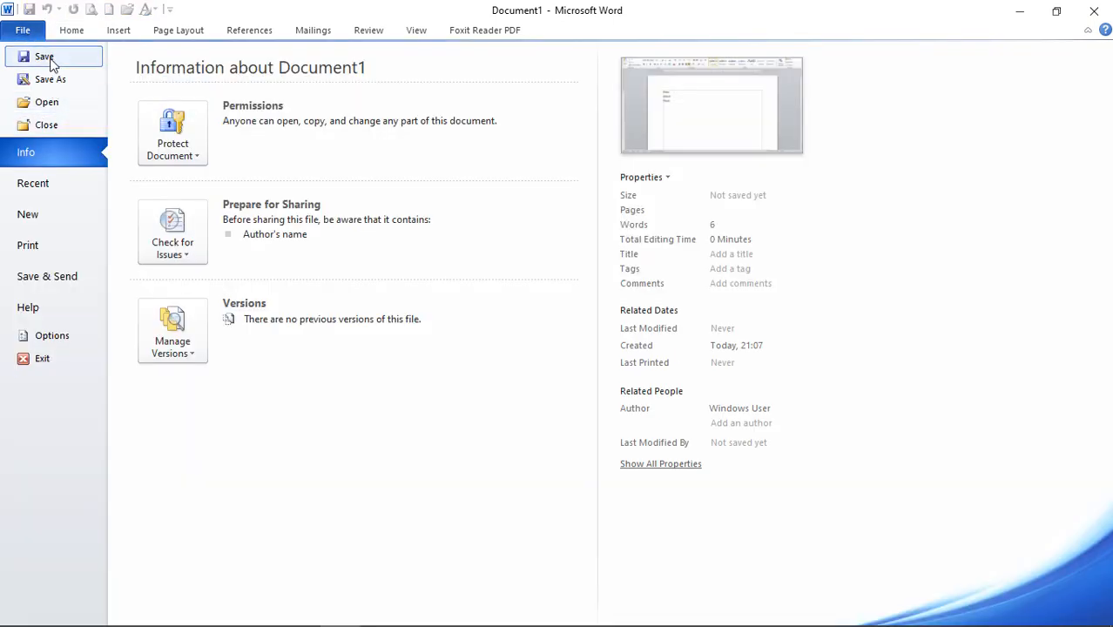
Save the letter template in Documents as 'Latihan MM' and minimize Word.
{"action": "left_click", "coordinate": [45, 57]}
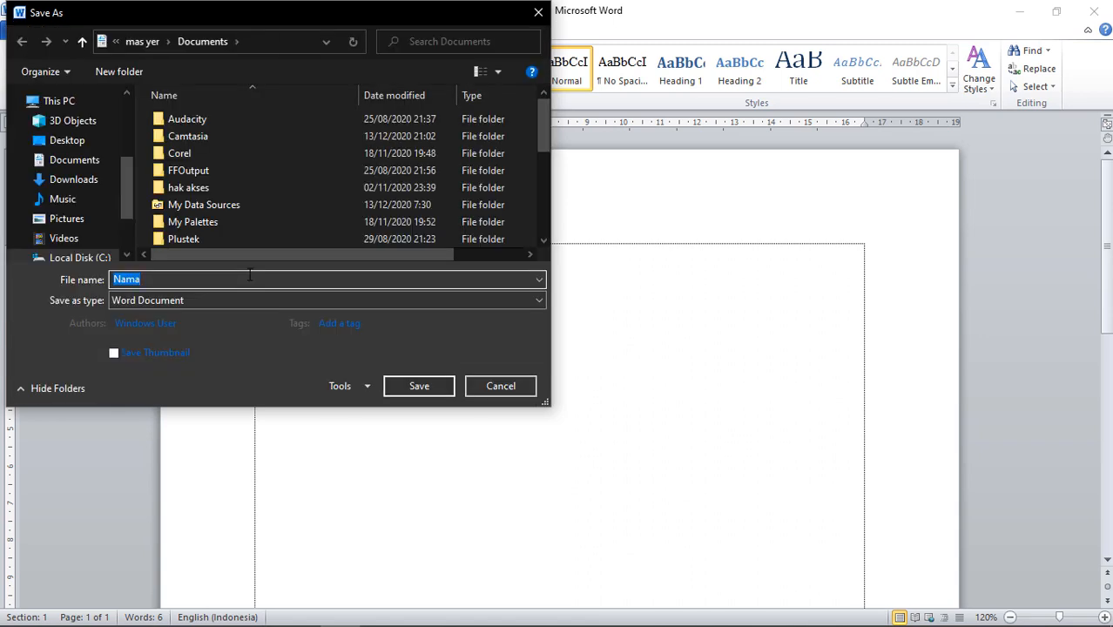
{"action": "type", "text": "Latih"}
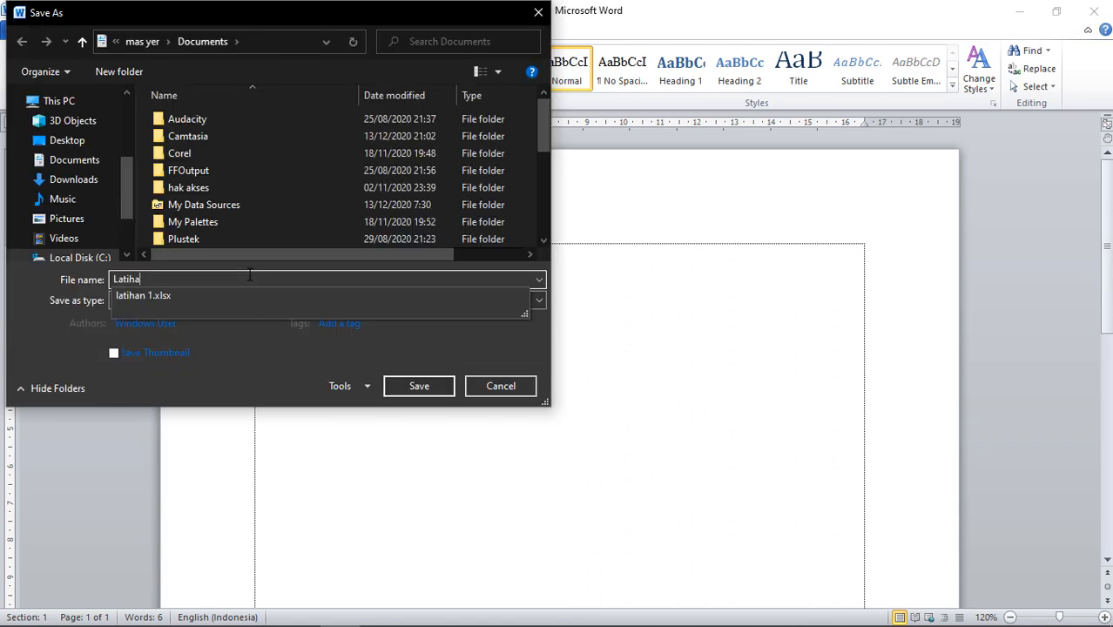
{"action": "type", "text": "an MM"}
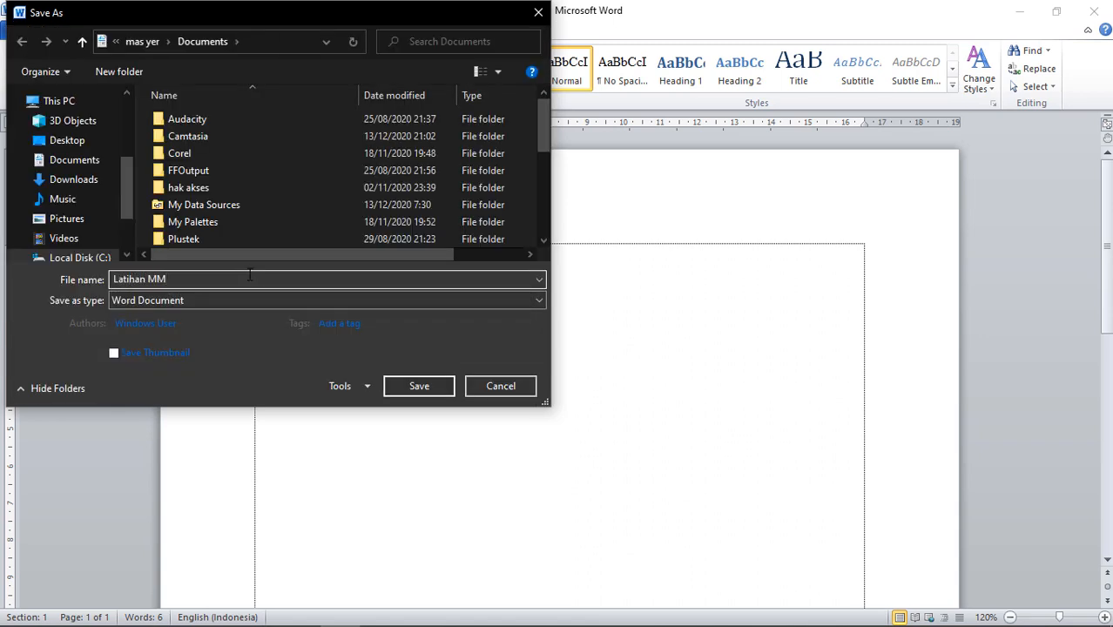
{"action": "left_click", "coordinate": [421, 388]}
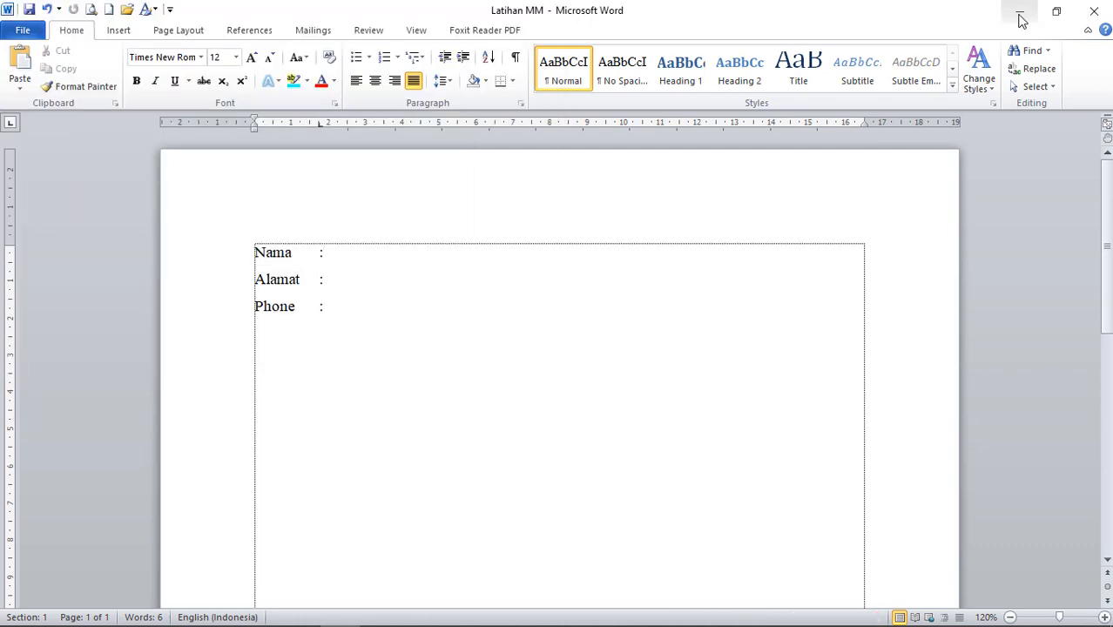
{"action": "left_click", "coordinate": [1020, 18]}
Launch Microsoft Excel 2010 from Windows search and select cell A1 of the new workbook.
{"action": "left_click", "coordinate": [59, 610]}
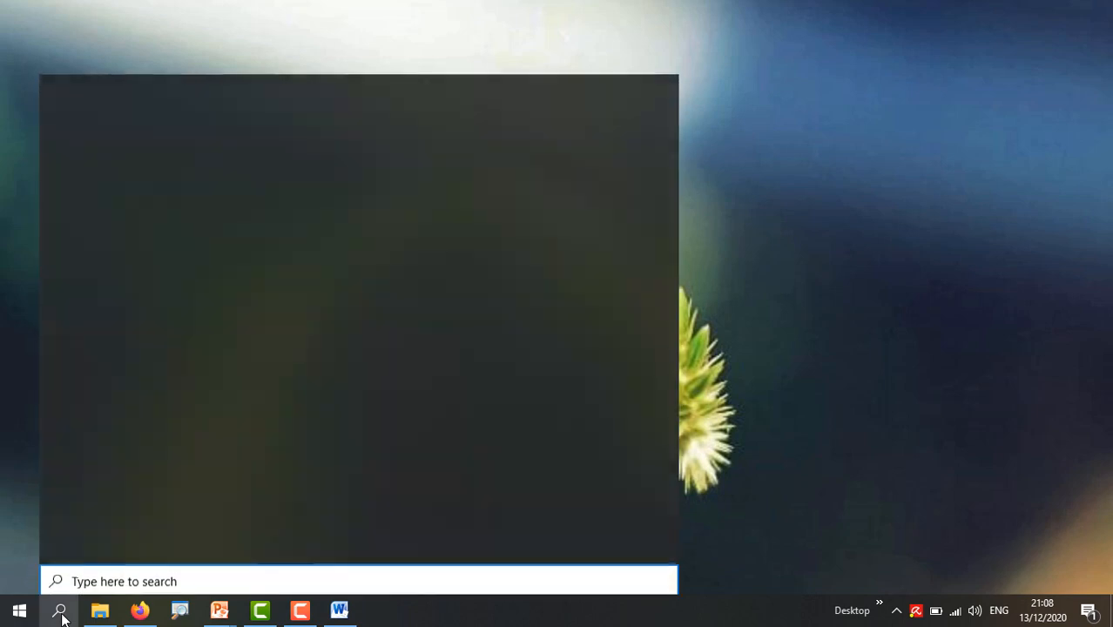
{"action": "type", "text": "excel"}
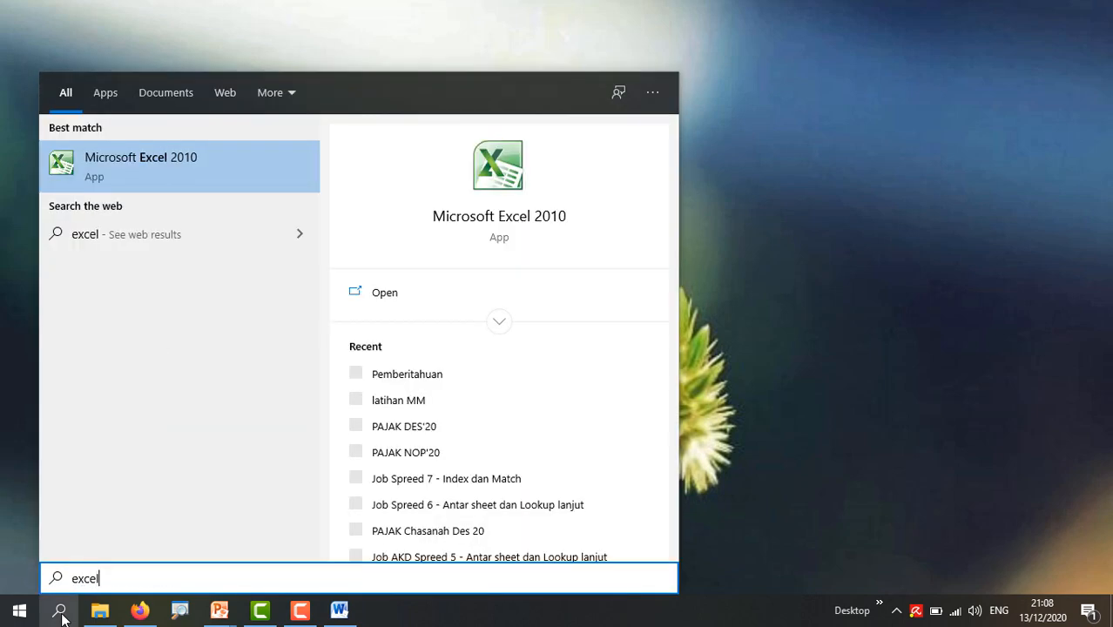
{"action": "left_click", "coordinate": [163, 176]}
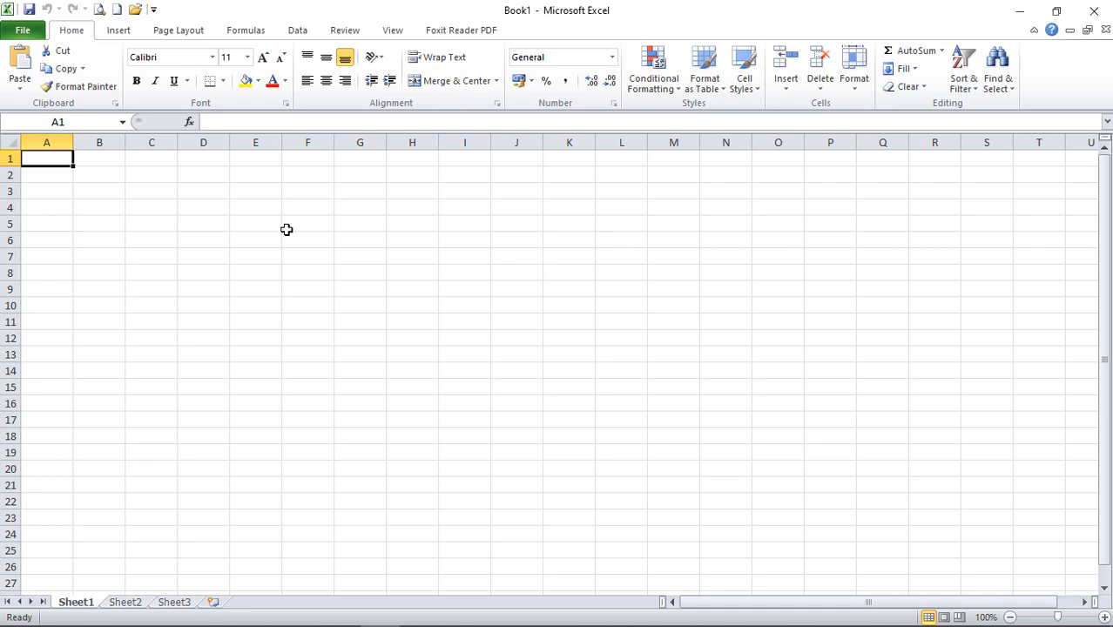
{"action": "left_click", "coordinate": [36, 204]}
{"action": "left_click", "coordinate": [56, 164]}
{"action": "scroll", "coordinate": [57, 232], "scroll_direction": "up", "scroll_amount": 4}
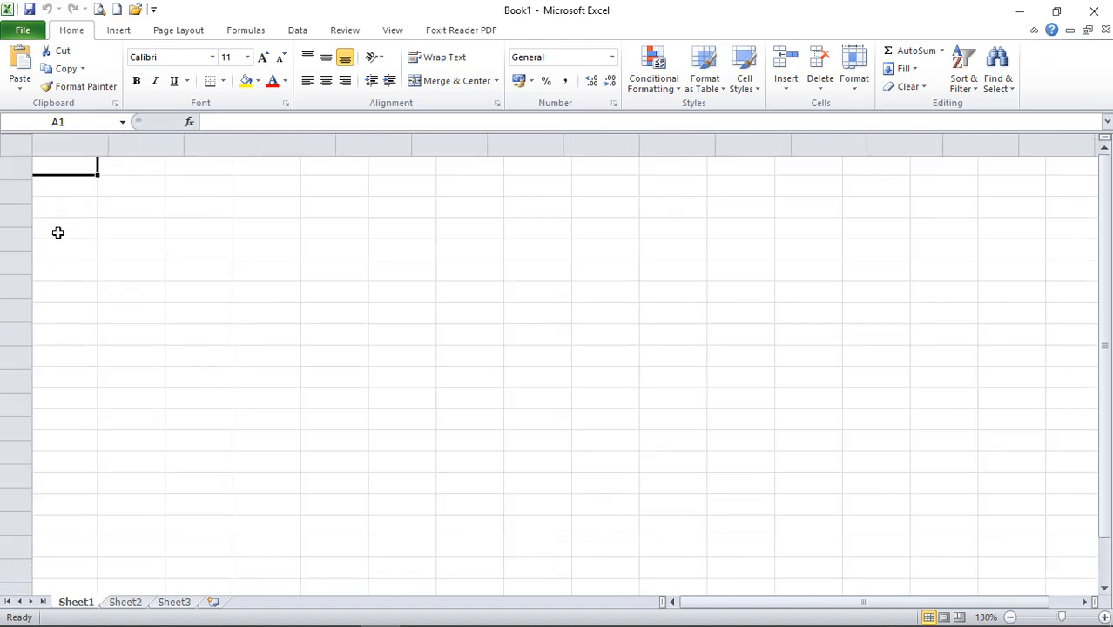
{"action": "left_click", "coordinate": [84, 216]}
{"action": "left_click", "coordinate": [73, 172]}
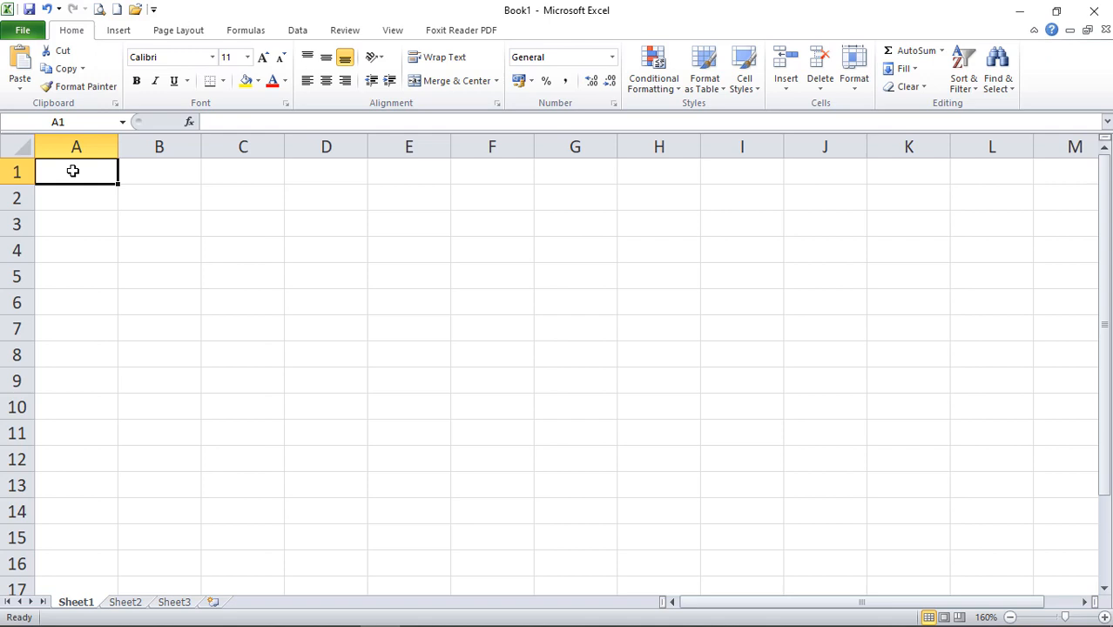
{"action": "left_click", "coordinate": [90, 215]}
{"action": "left_click", "coordinate": [80, 175]}
{"action": "left_click", "coordinate": [84, 221]}
{"action": "left_click", "coordinate": [86, 181]}
Enter the headers No, Nama, Alamat and Phone across A1:D1.
{"action": "type", "text": "No"}
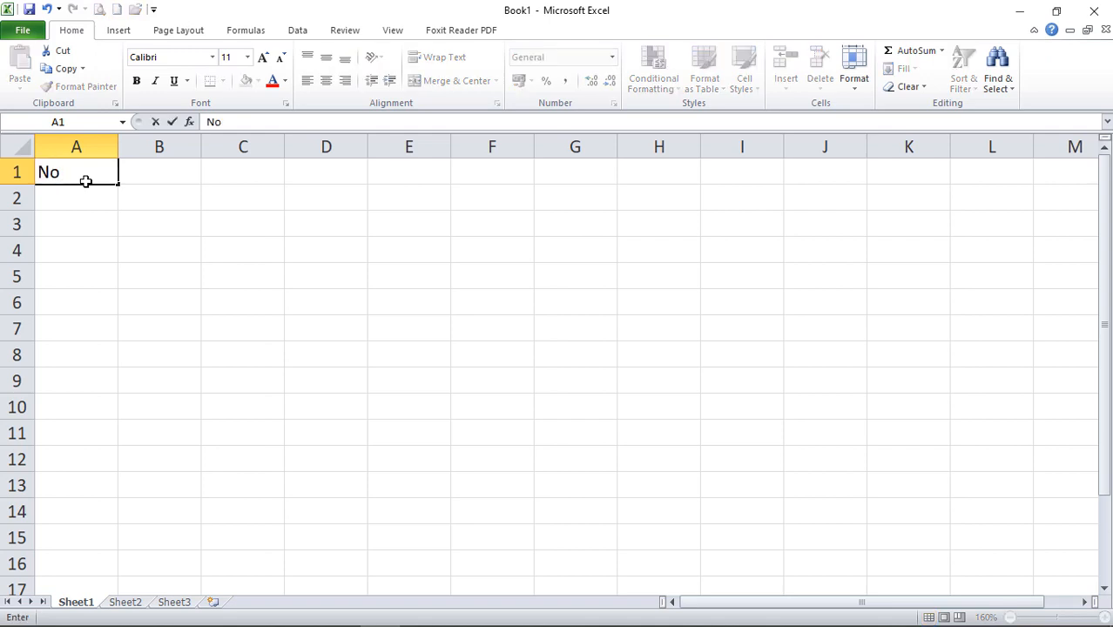
{"action": "key", "text": "Tab"}
{"action": "type", "text": "Nama"}
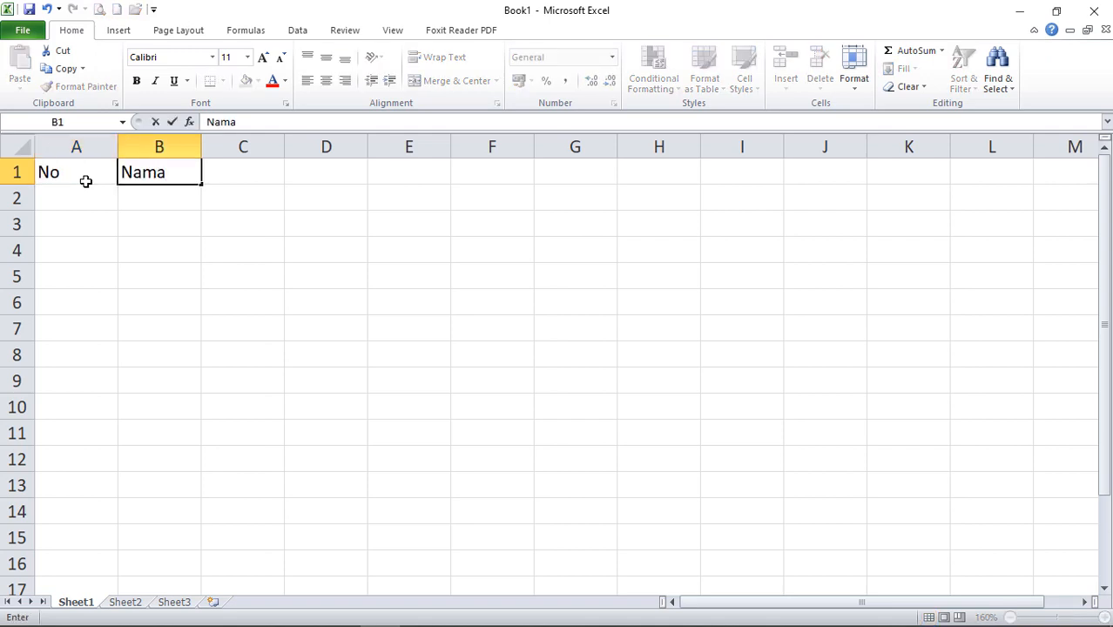
{"action": "key", "text": "Tab"}
{"action": "type", "text": "Alamat"}
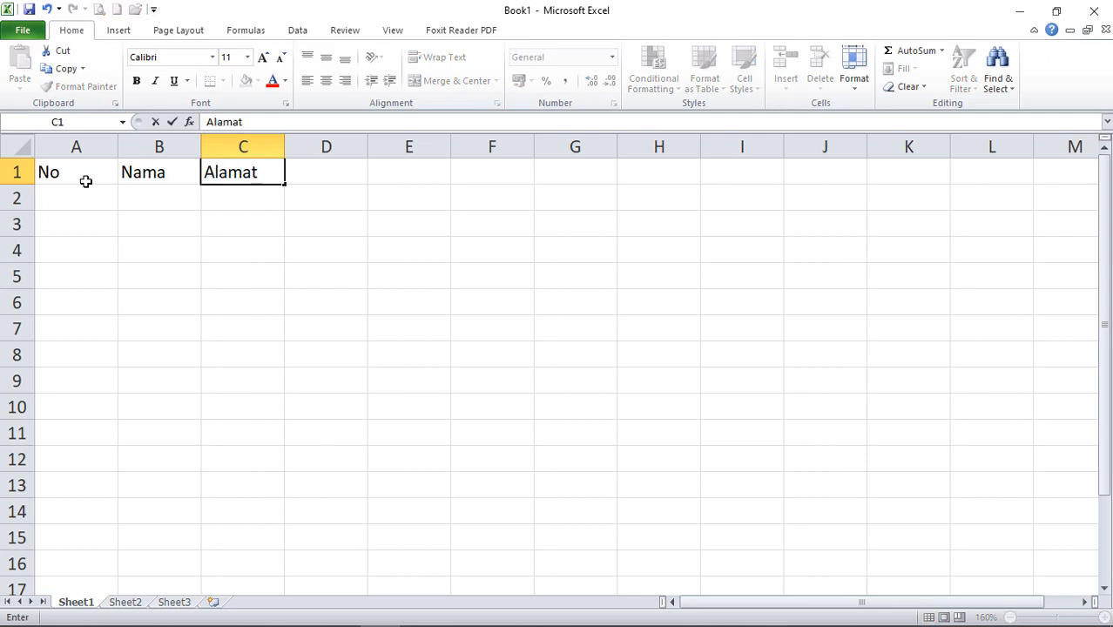
{"action": "key", "text": "Tab"}
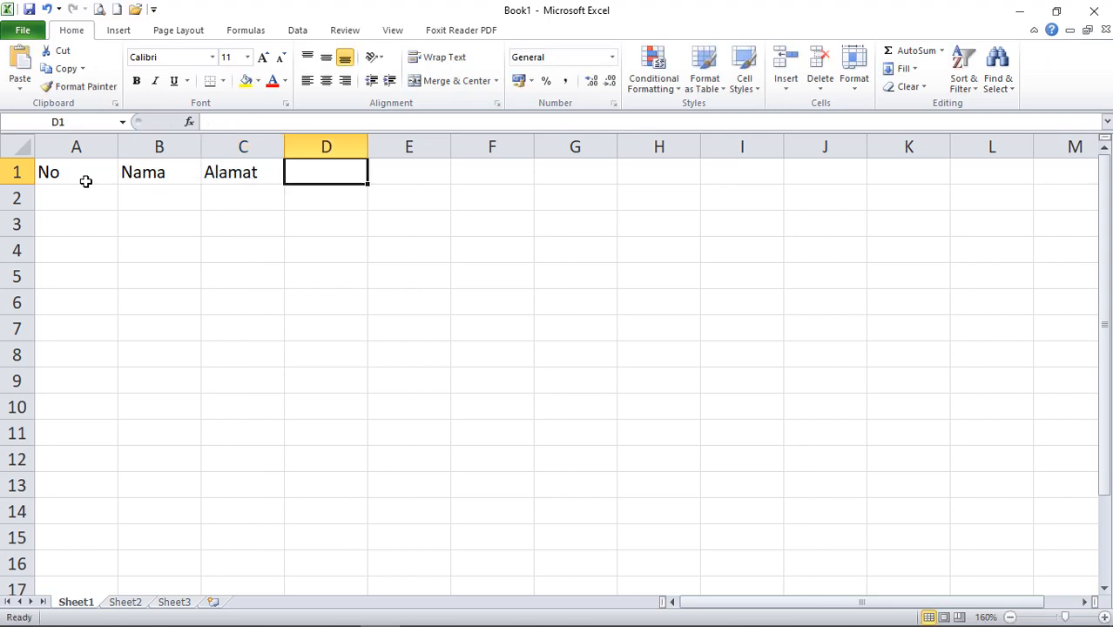
{"action": "type", "text": "Phone"}
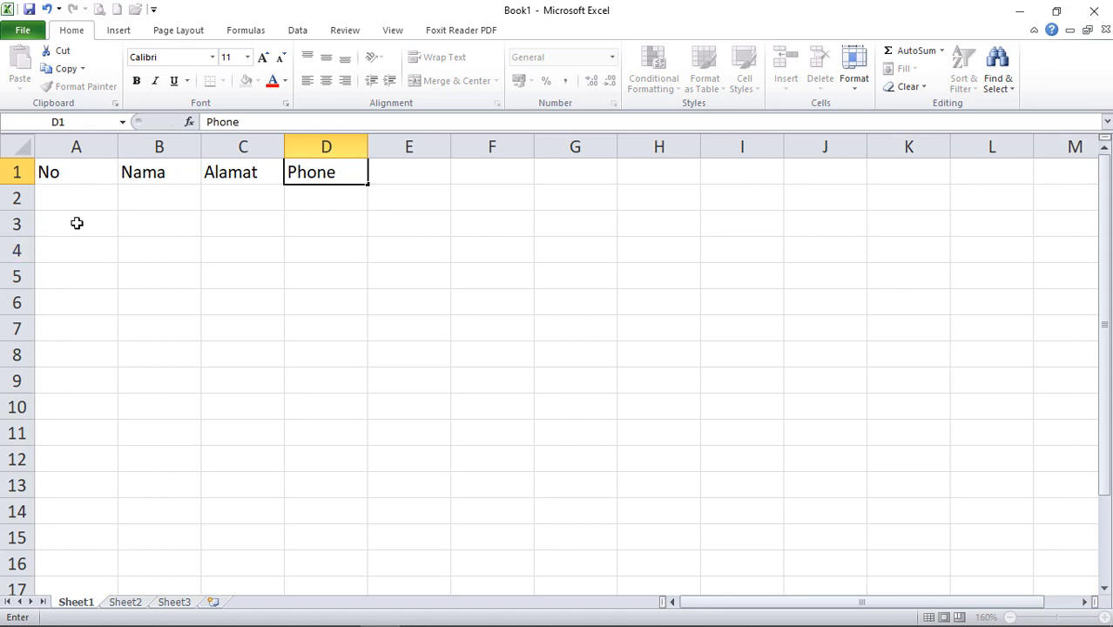
{"action": "left_click", "coordinate": [77, 221]}
Centre row 1, narrow column A, and enter a centred 1 in cell A2.
{"action": "left_click", "coordinate": [16, 172]}
{"action": "left_click", "coordinate": [327, 81]}
{"action": "left_click", "coordinate": [293, 199]}
{"action": "left_click_drag", "start_coordinate": [117, 145], "coordinate": [83, 143]}
{"action": "left_click", "coordinate": [60, 191]}
{"action": "left_click", "coordinate": [326, 56]}
{"action": "left_click", "coordinate": [326, 80]}
{"action": "type", "text": "1"}
{"action": "left_click", "coordinate": [144, 199]}
{"action": "left_click_drag", "start_coordinate": [168, 144], "coordinate": [212, 152]}
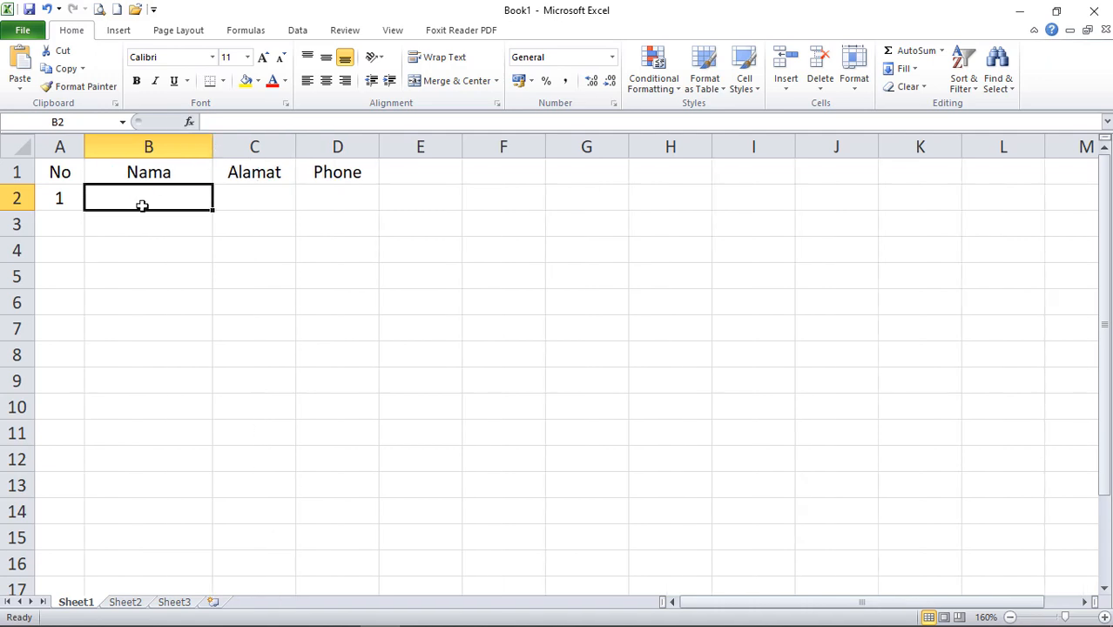
{"action": "left_click_drag", "start_coordinate": [164, 196], "coordinate": [326, 193]}
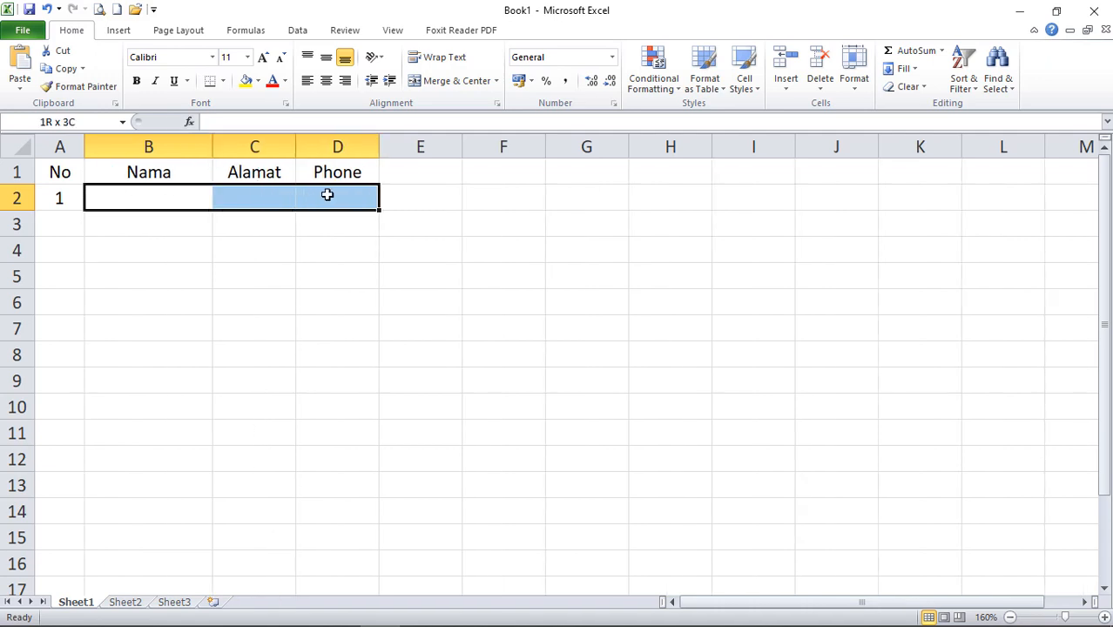
{"action": "left_click", "coordinate": [253, 250]}
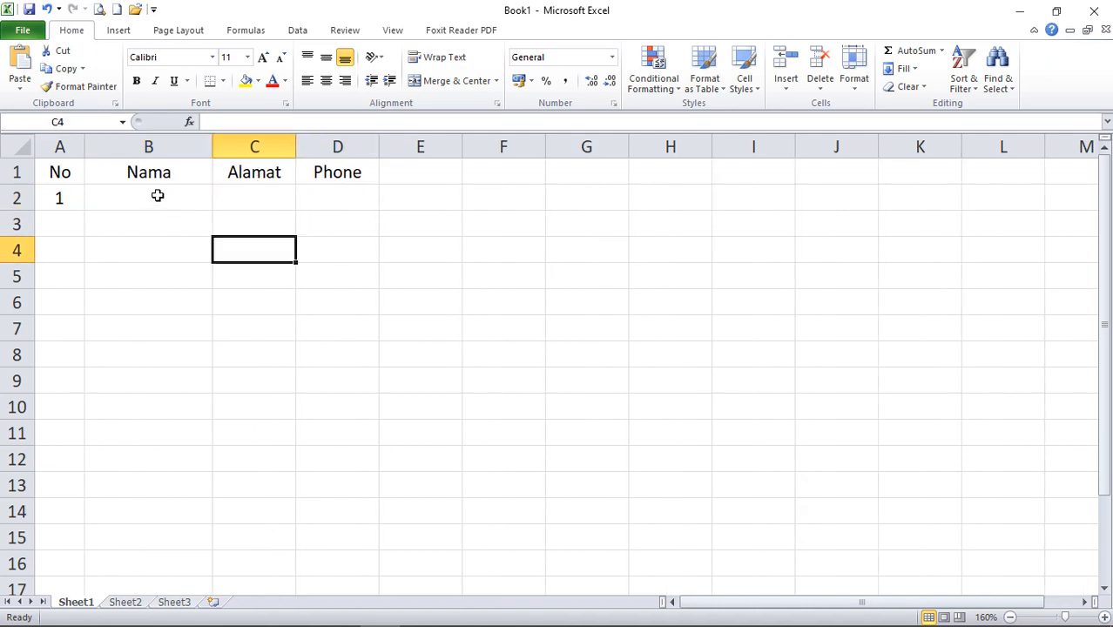
{"action": "left_click", "coordinate": [157, 195]}
{"action": "type", "text": "Bu"}
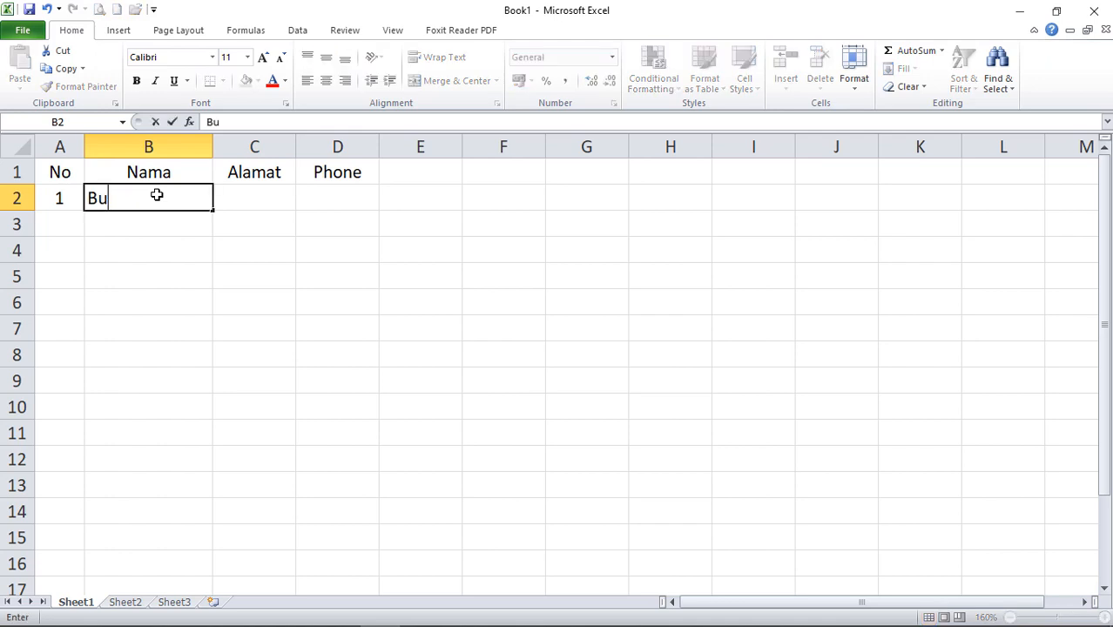
{"action": "type", "text": "di"}
{"action": "left_click", "coordinate": [261, 199]}
{"action": "left_click_drag", "start_coordinate": [296, 145], "coordinate": [373, 145]}
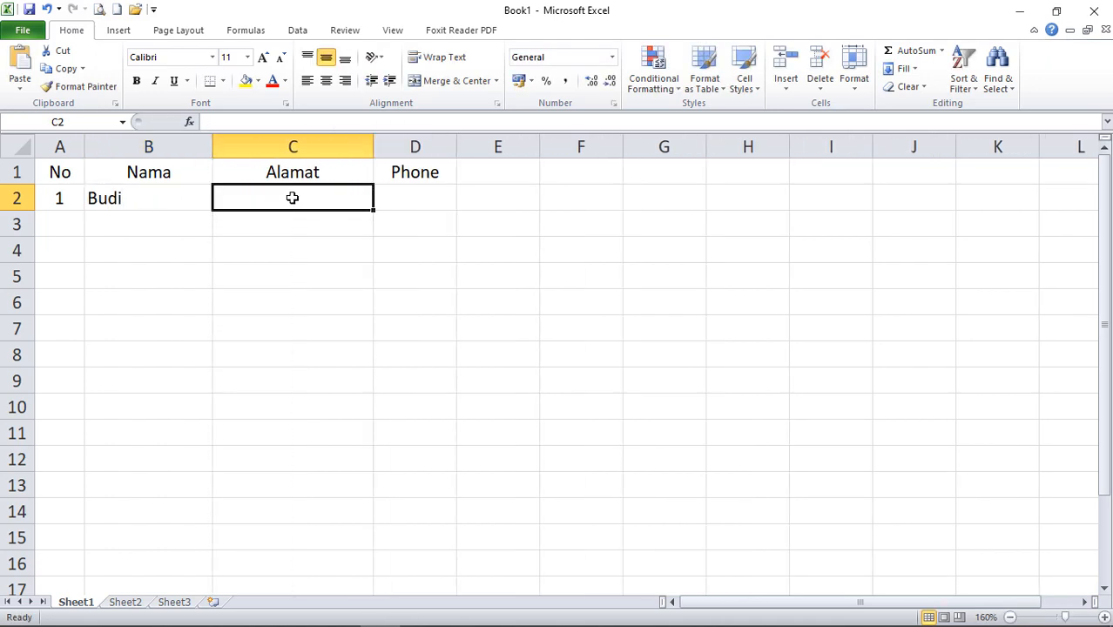
{"action": "type", "text": "Sumatra"}
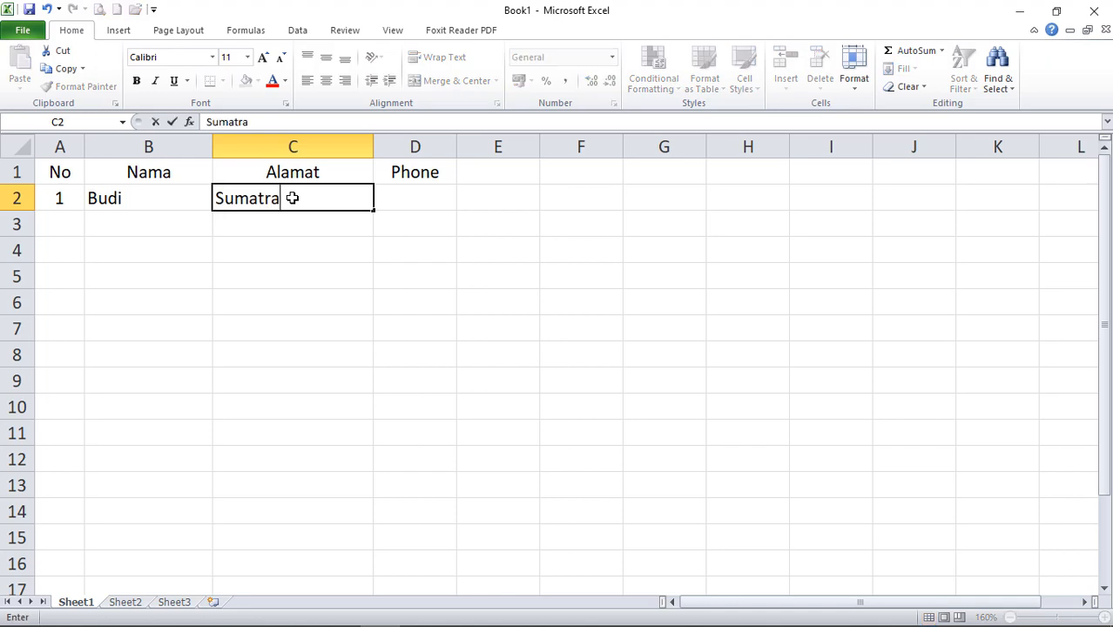
{"action": "left_click", "coordinate": [397, 199]}
{"action": "left_click_drag", "start_coordinate": [457, 137], "coordinate": [510, 137]}
{"action": "type", "text": "123"}
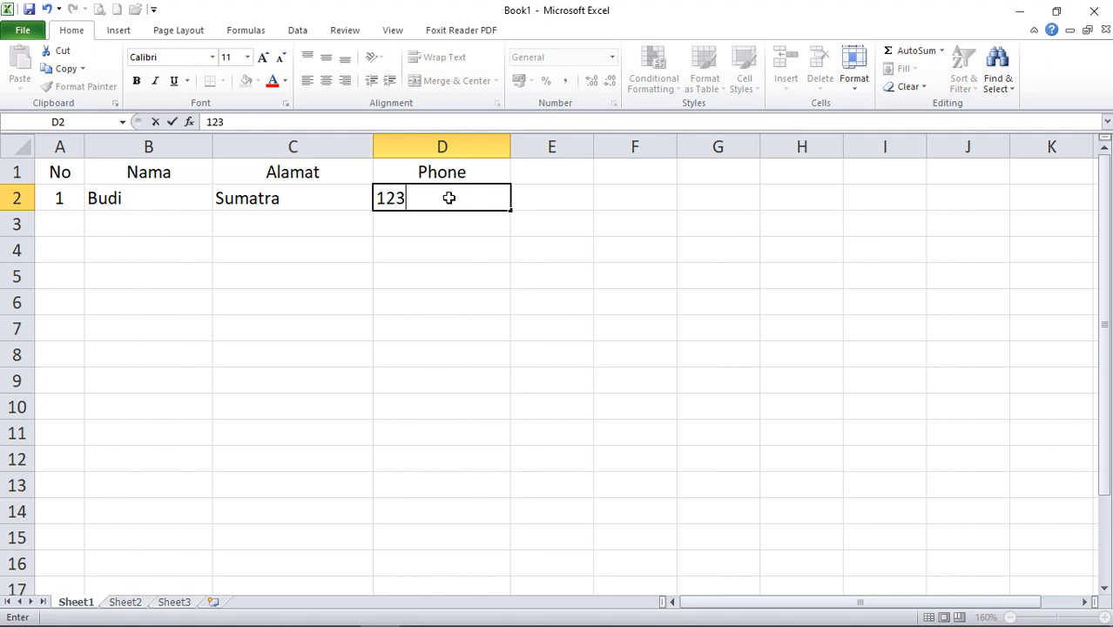
{"action": "type", "text": "4567890"}
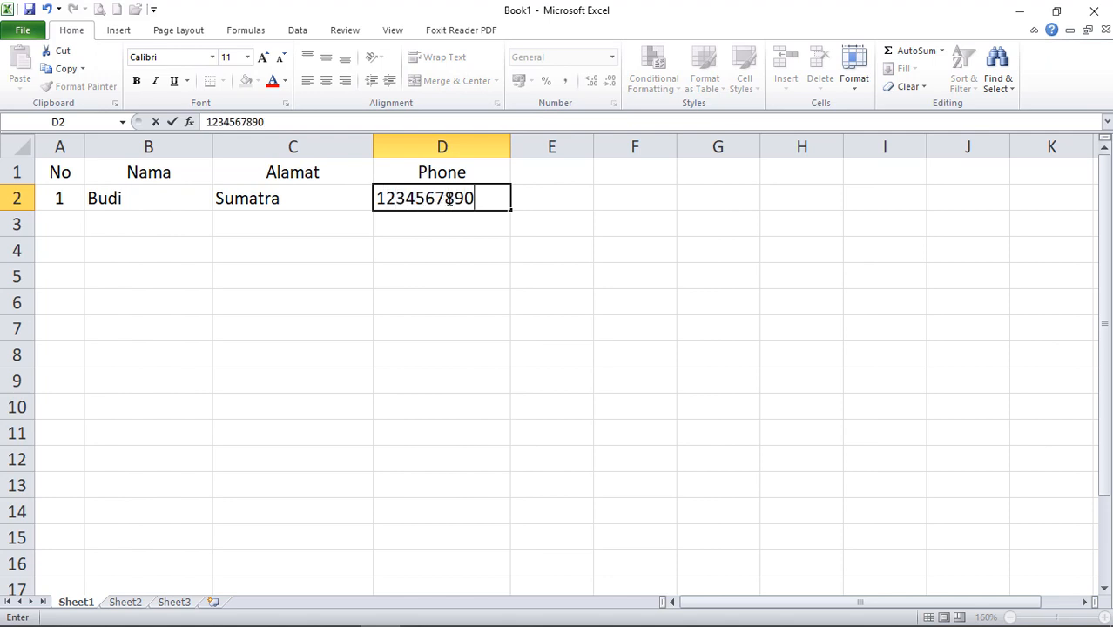
{"action": "left_click", "coordinate": [463, 246]}
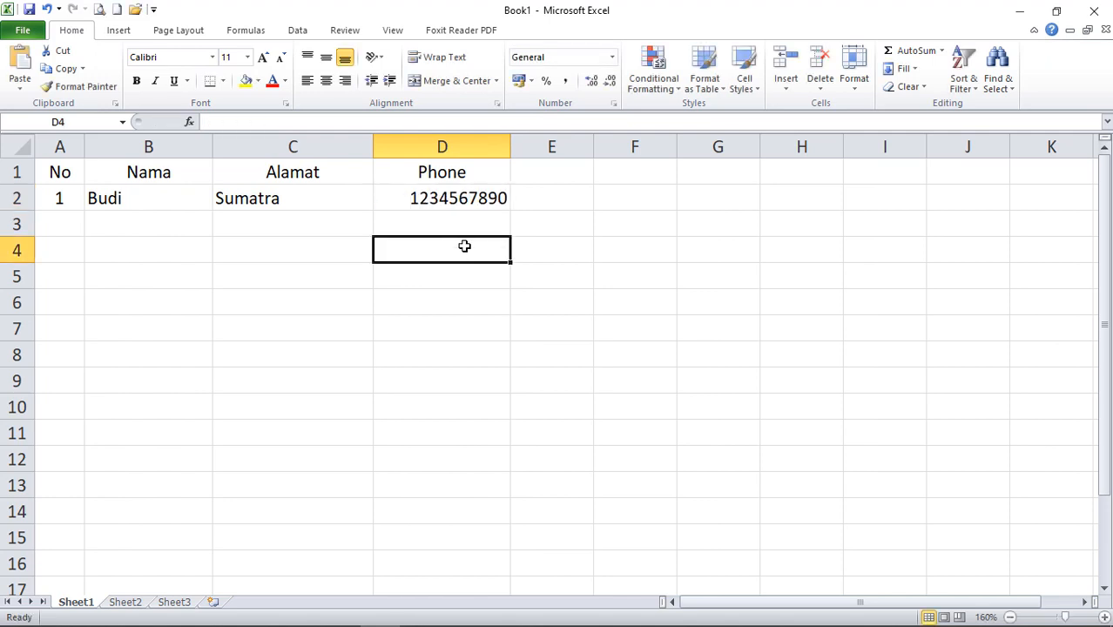
Apply All Borders to the table A1:D2.
{"action": "left_click", "coordinate": [454, 223]}
{"action": "left_click_drag", "start_coordinate": [54, 169], "coordinate": [418, 195]}
{"action": "left_click", "coordinate": [222, 81]}
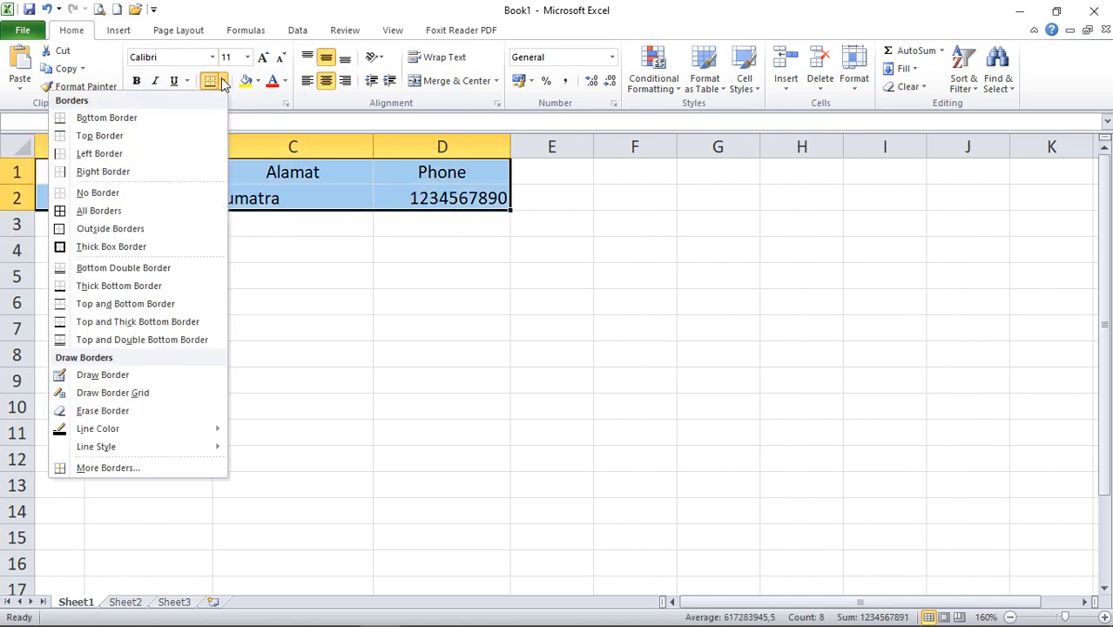
{"action": "left_click", "coordinate": [61, 210]}
{"action": "left_click", "coordinate": [385, 272]}
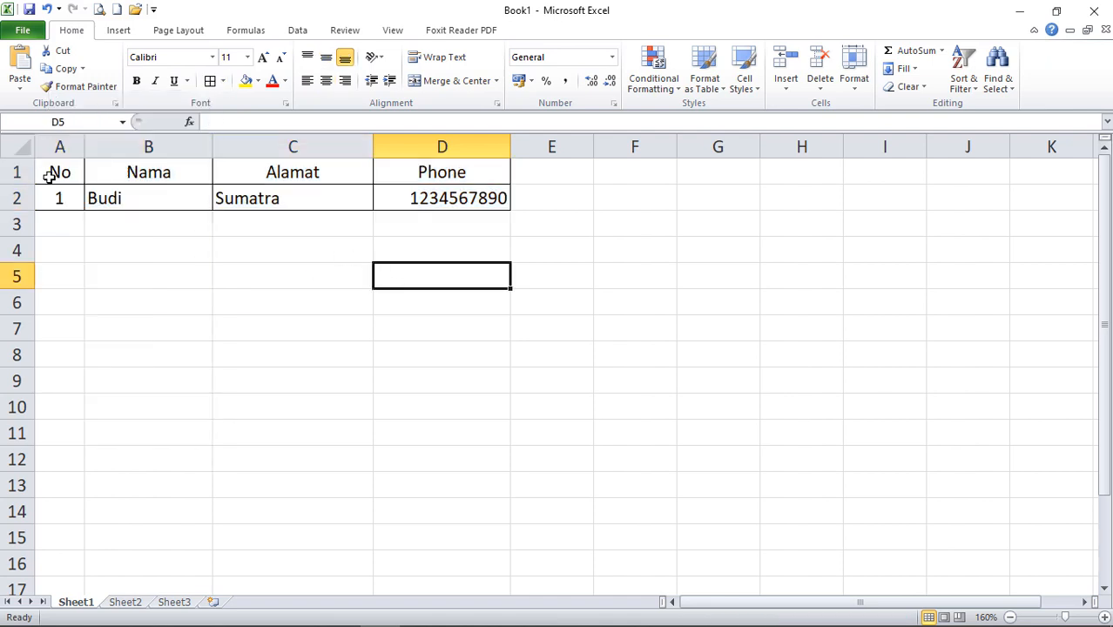
Save the workbook as 'latihan MM' using Ctrl+S.
{"action": "left_click", "coordinate": [26, 30]}
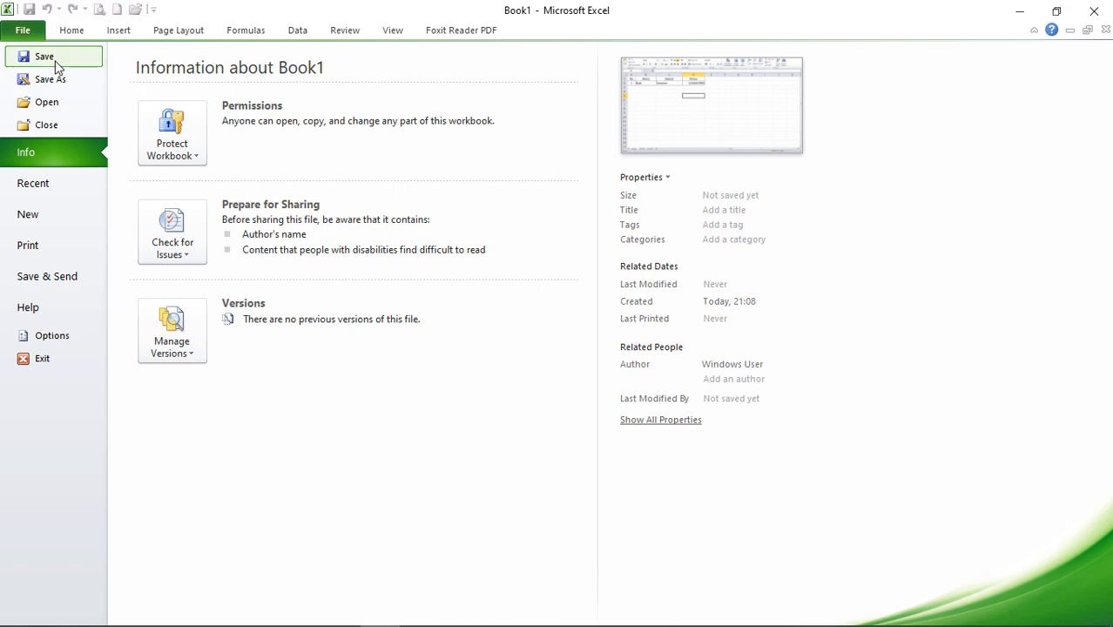
{"action": "key", "text": "Escape"}
{"action": "key", "text": "ctrl+s"}
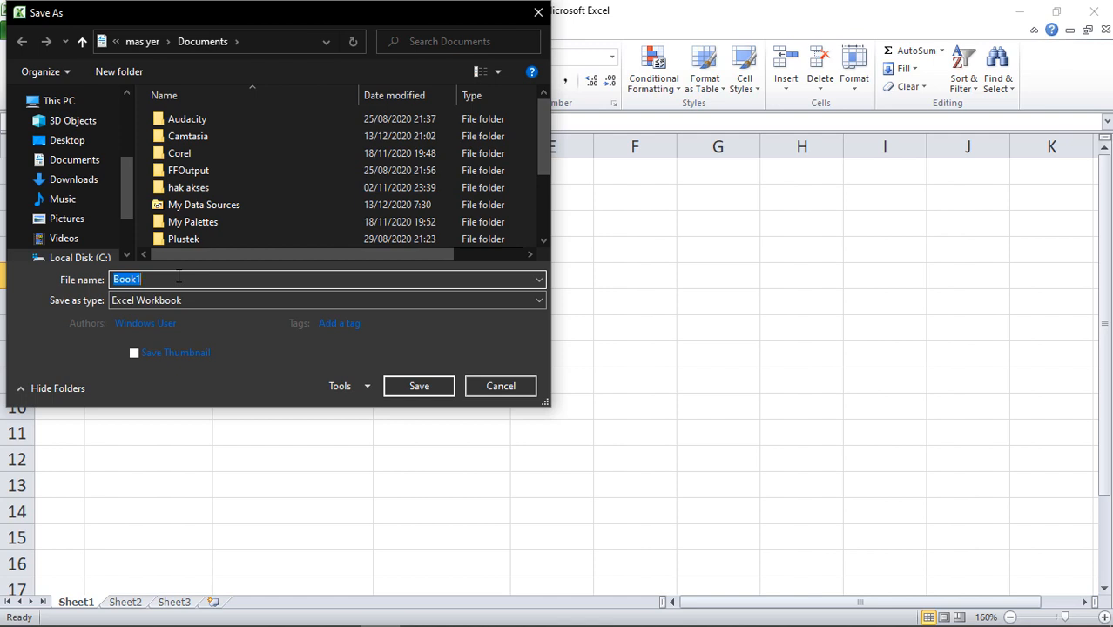
{"action": "type", "text": "latihan MM"}
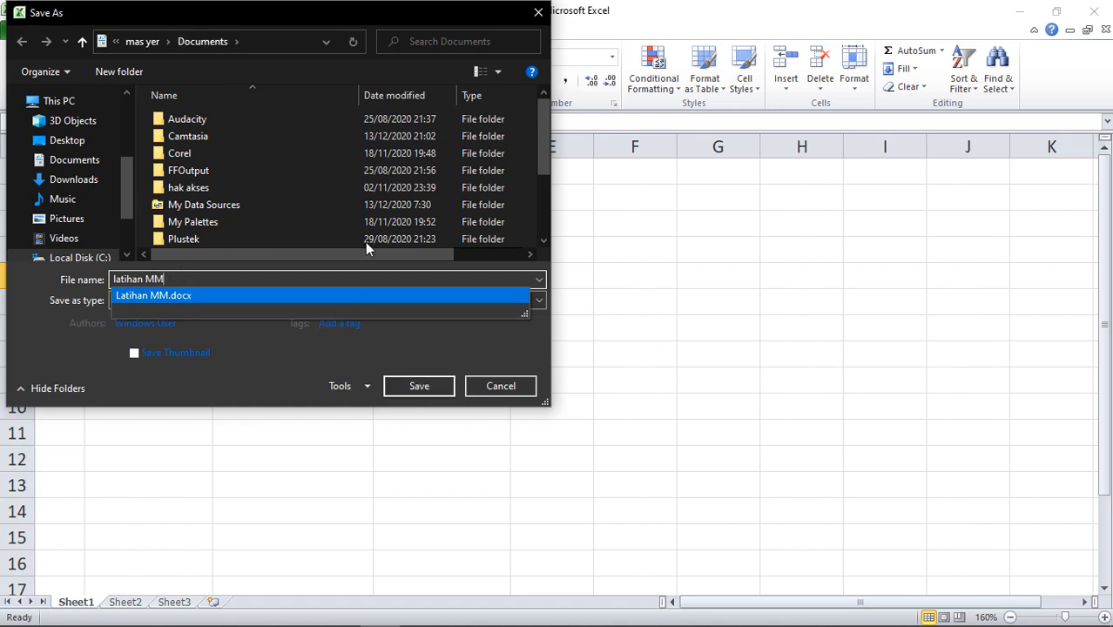
{"action": "left_click", "coordinate": [407, 388]}
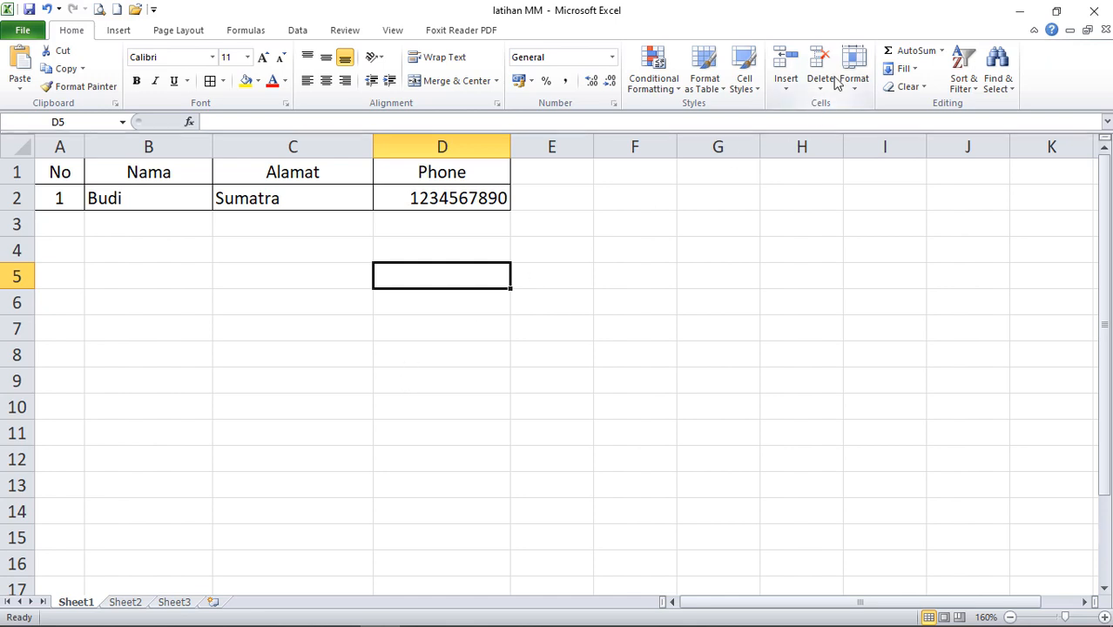
{"action": "left_click", "coordinate": [647, 251]}
Return to the Latihan MM letter, put the cursor after 'Alamat :', and show the Mailings tab.
{"action": "left_click", "coordinate": [1020, 10]}
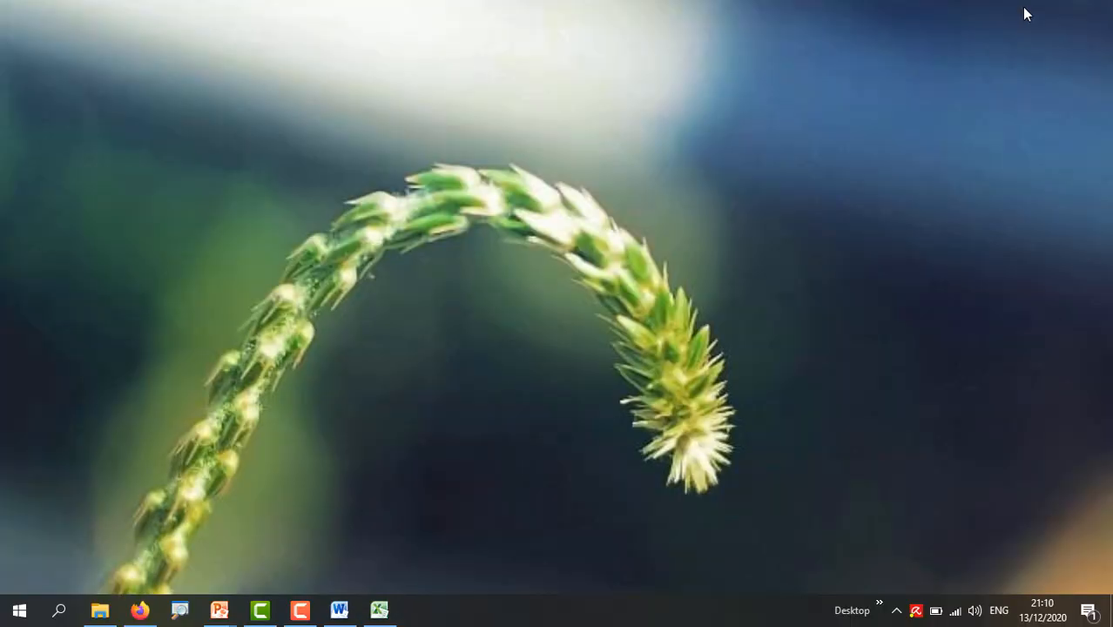
{"action": "left_click", "coordinate": [339, 610]}
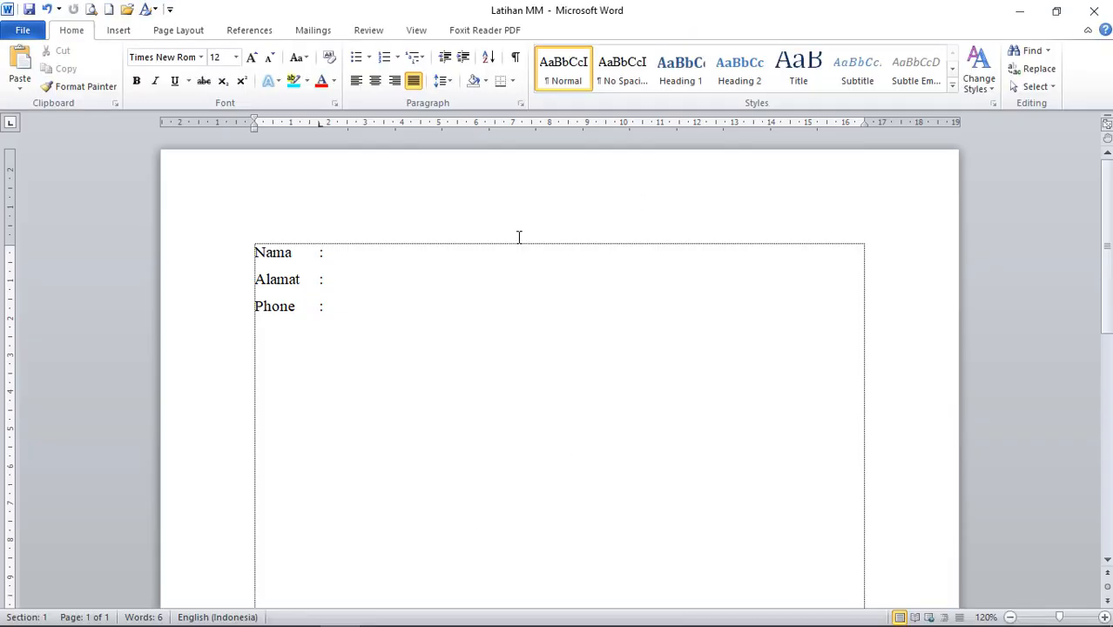
{"action": "left_click", "coordinate": [370, 313]}
{"action": "left_click", "coordinate": [331, 253]}
{"action": "left_click", "coordinate": [338, 280]}
{"action": "left_click", "coordinate": [337, 315]}
{"action": "left_click", "coordinate": [330, 252]}
{"action": "left_click", "coordinate": [327, 280]}
{"action": "left_click", "coordinate": [327, 306]}
{"action": "left_click", "coordinate": [324, 279]}
{"action": "left_click", "coordinate": [327, 252]}
{"action": "left_click", "coordinate": [327, 281]}
{"action": "left_click", "coordinate": [328, 306]}
{"action": "left_click", "coordinate": [329, 279]}
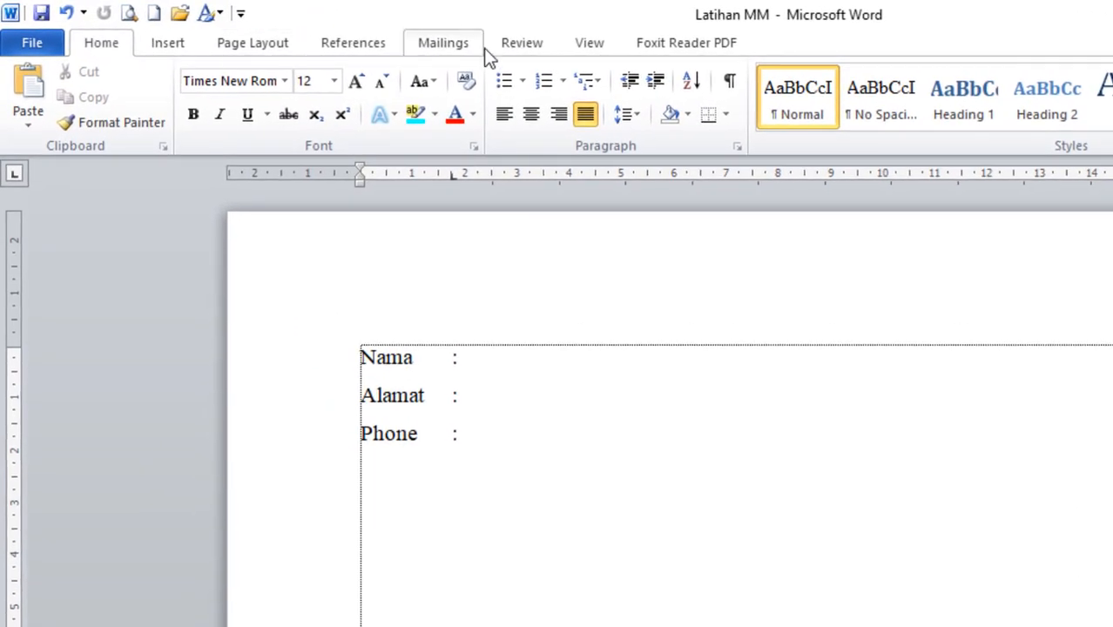
{"action": "left_click", "coordinate": [447, 45]}
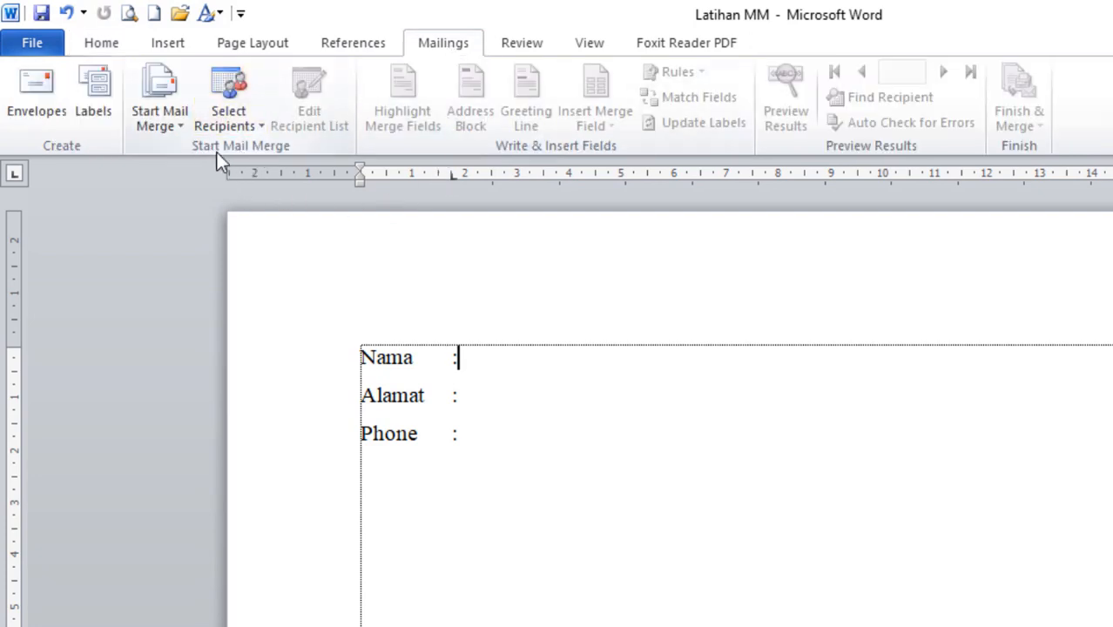
Pick the latihan MM workbook from Documents as an existing recipient list.
{"action": "left_click", "coordinate": [260, 127]}
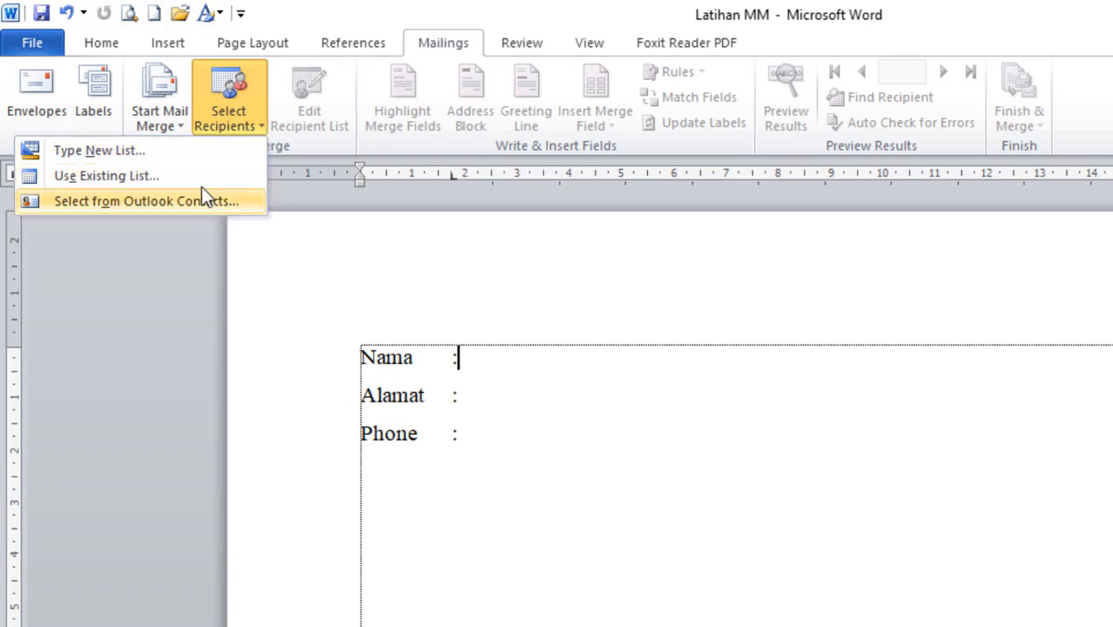
{"action": "left_click", "coordinate": [235, 178]}
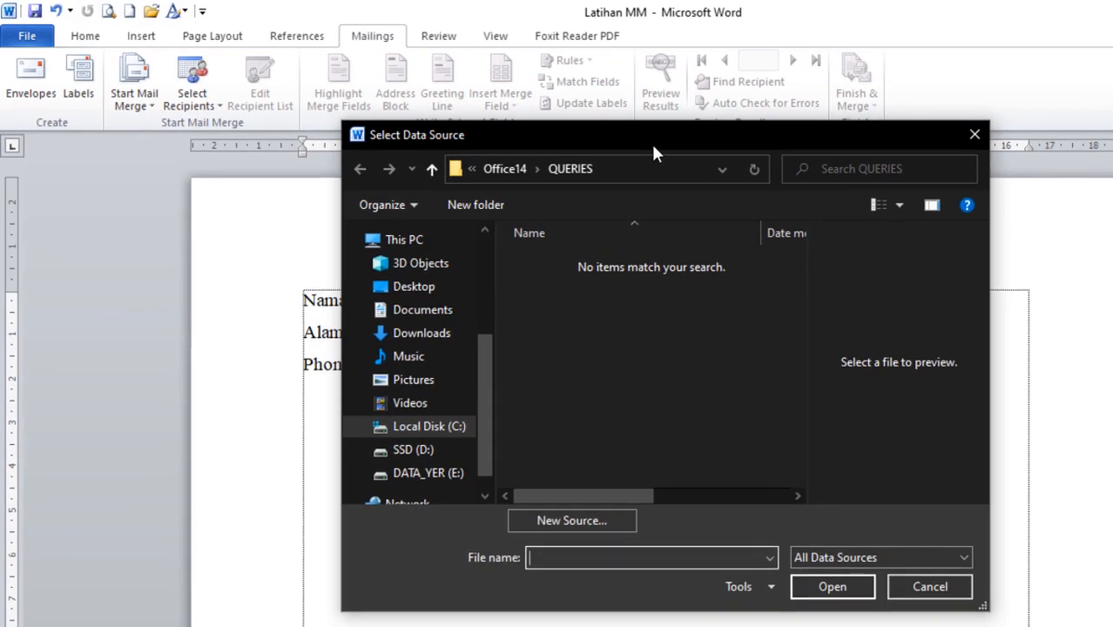
{"action": "left_click_drag", "start_coordinate": [647, 135], "coordinate": [675, 110]}
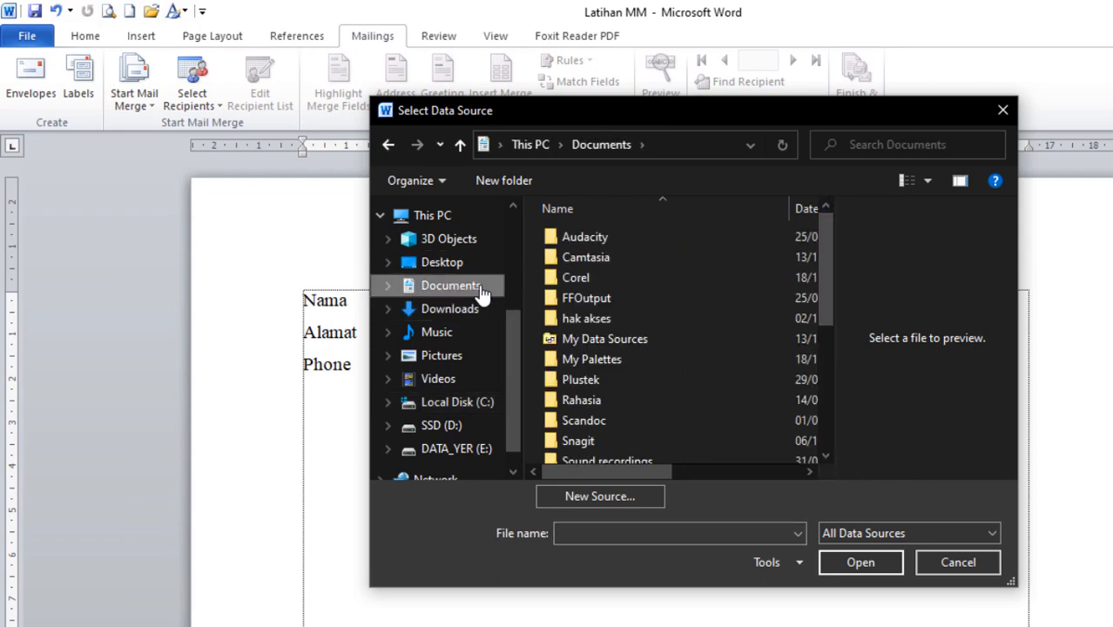
{"action": "left_click_drag", "start_coordinate": [827, 235], "coordinate": [809, 356]}
{"action": "left_click", "coordinate": [602, 435]}
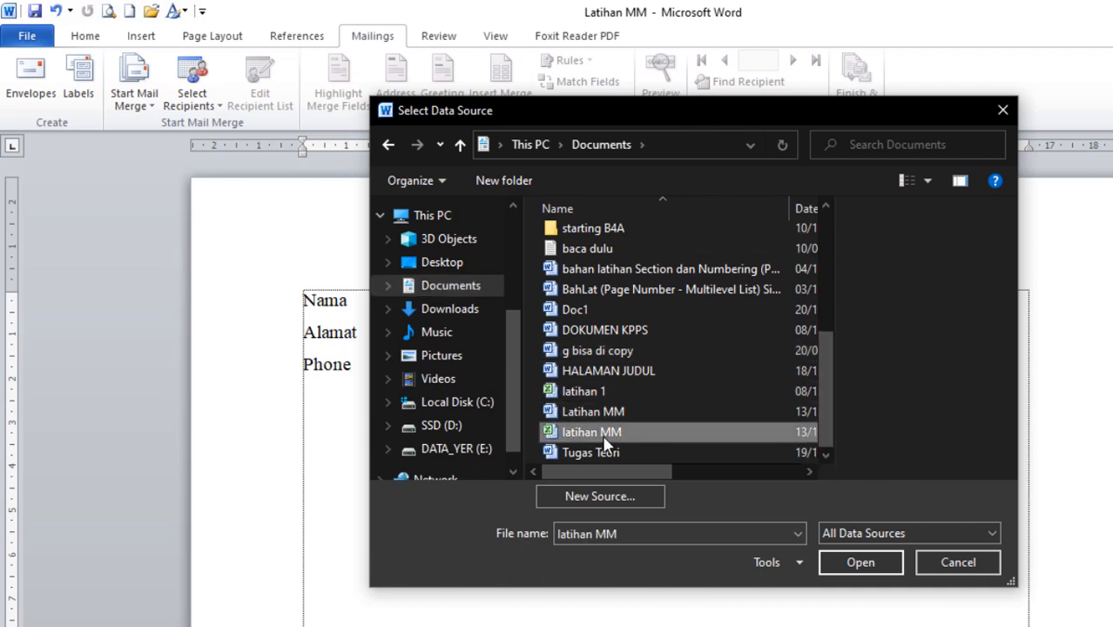
{"action": "left_click", "coordinate": [861, 562]}
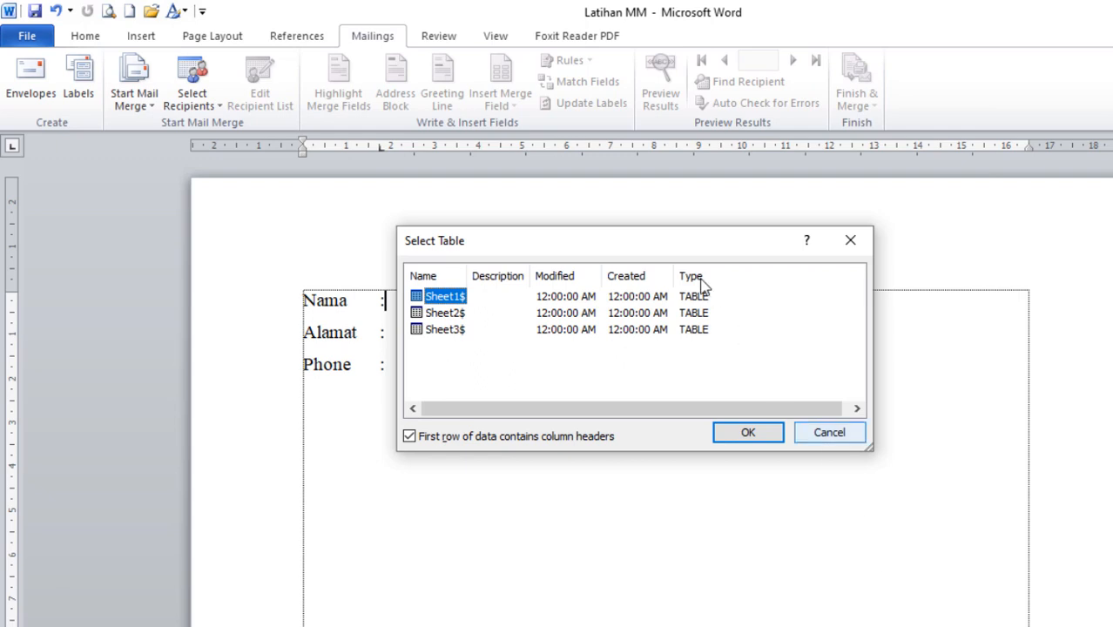
Compare the Select Table sheet choices against the Sheet1 data in the Excel workbook.
{"action": "mouse_move", "coordinate": [628, 247]}
{"action": "left_mouse_down"}
{"action": "mouse_move", "coordinate": [687, 368]}
{"action": "mouse_move", "coordinate": [647, 238]}
{"action": "left_mouse_up"}
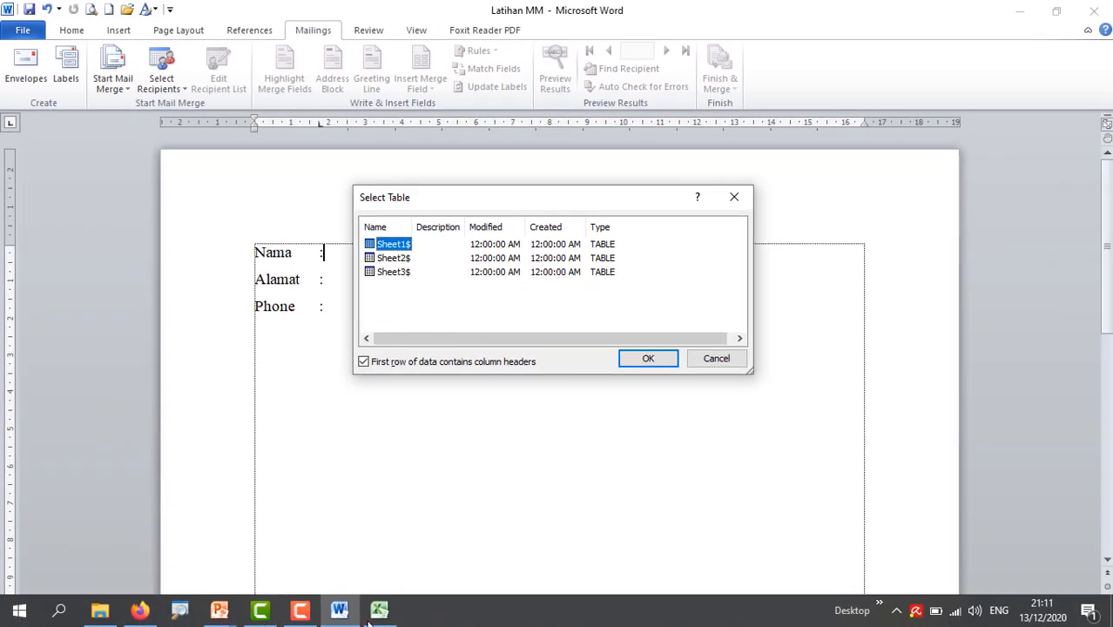
{"action": "left_click", "coordinate": [378, 619]}
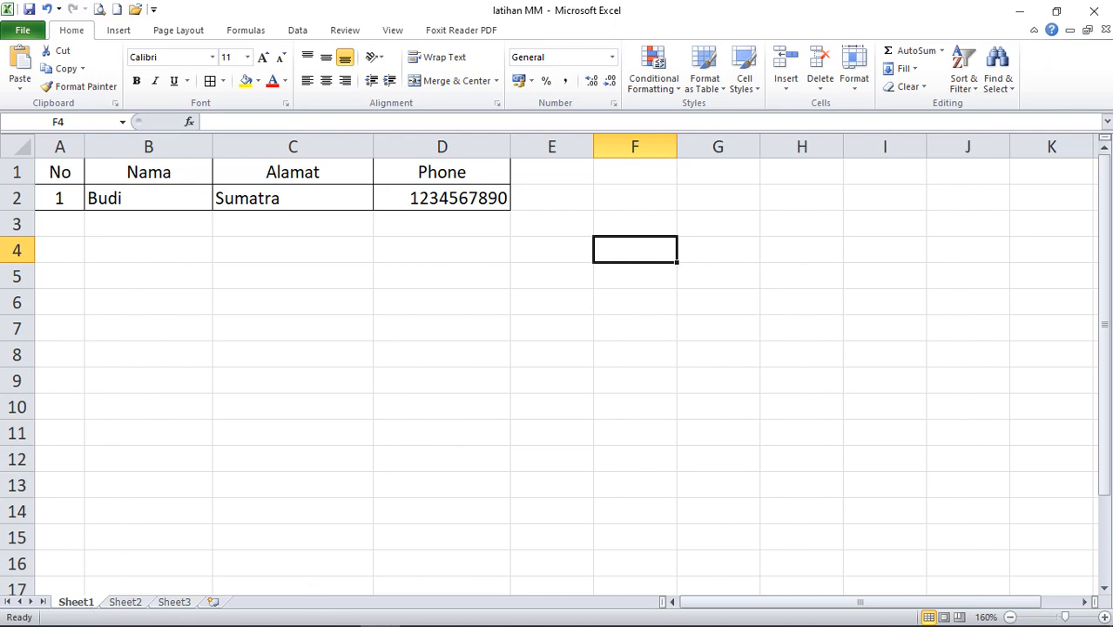
{"action": "left_click", "coordinate": [341, 611]}
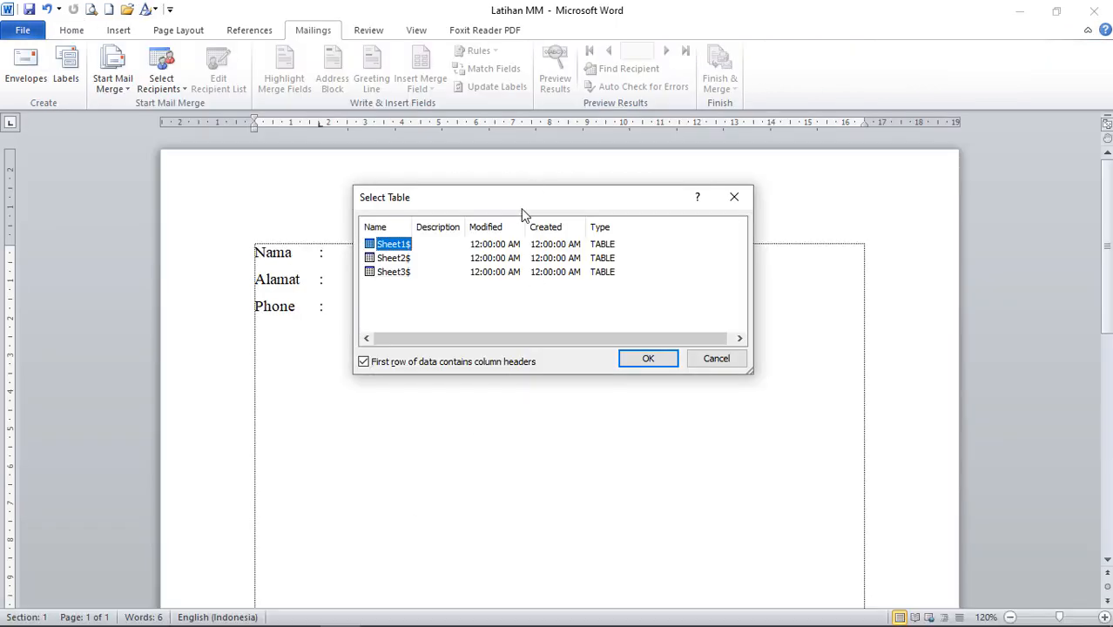
{"action": "left_click_drag", "start_coordinate": [510, 199], "coordinate": [524, 244]}
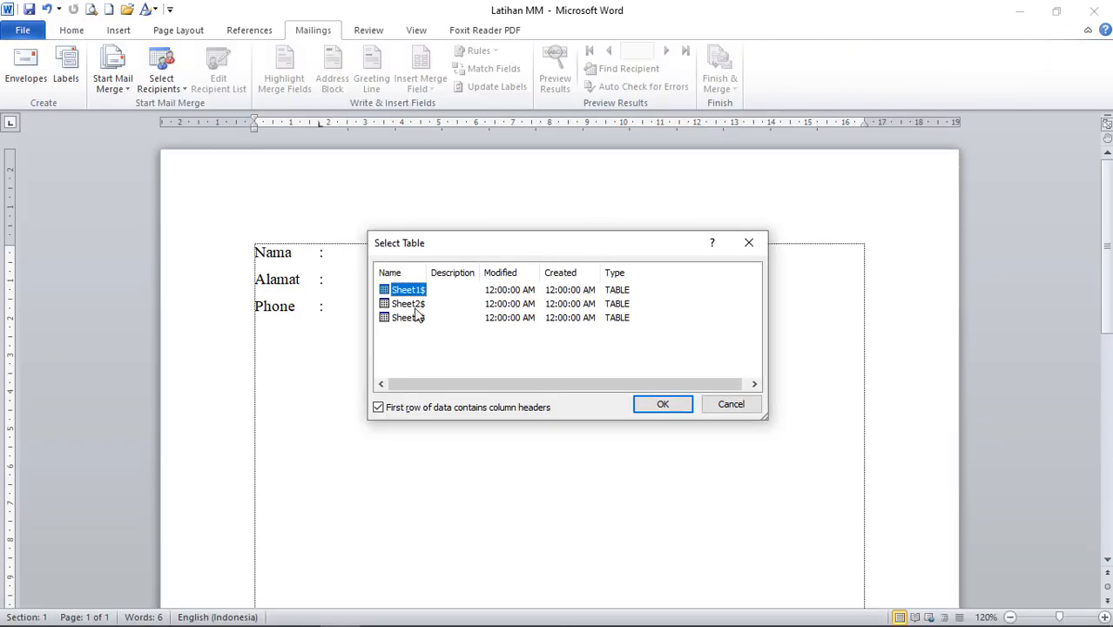
{"action": "mouse_move", "coordinate": [350, 624]}
{"action": "left_click", "coordinate": [377, 612]}
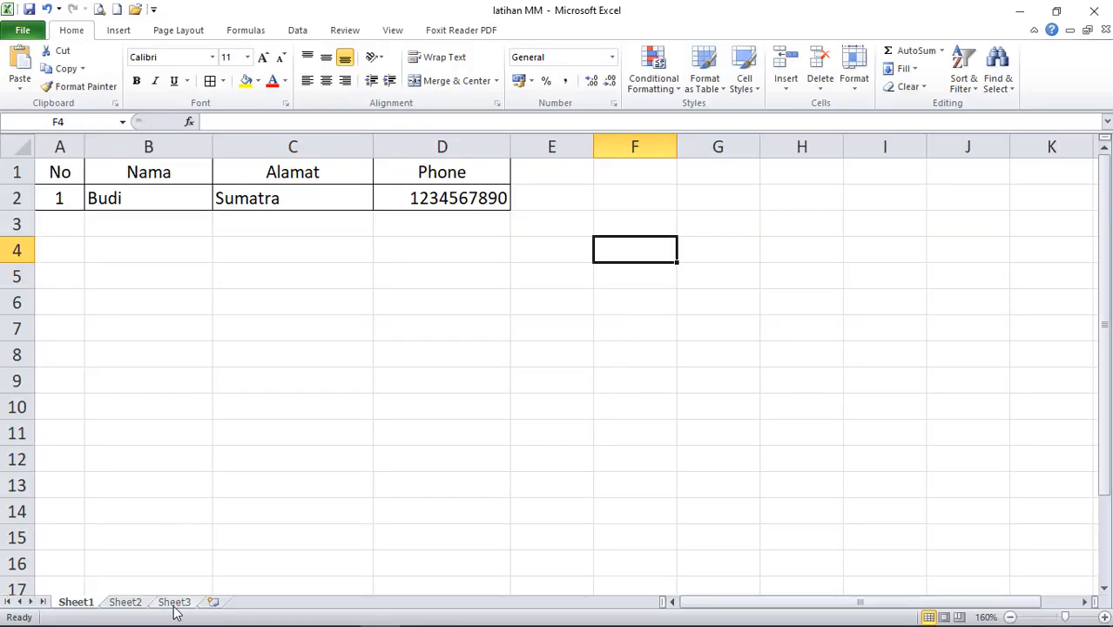
{"action": "mouse_move", "coordinate": [100, 624]}
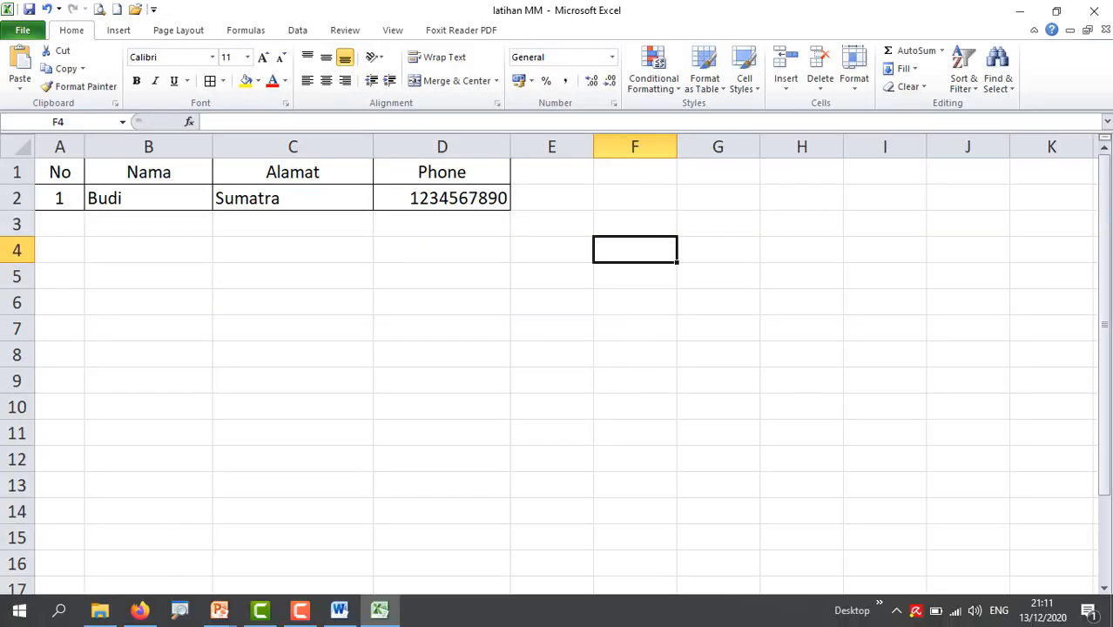
{"action": "left_click", "coordinate": [339, 610]}
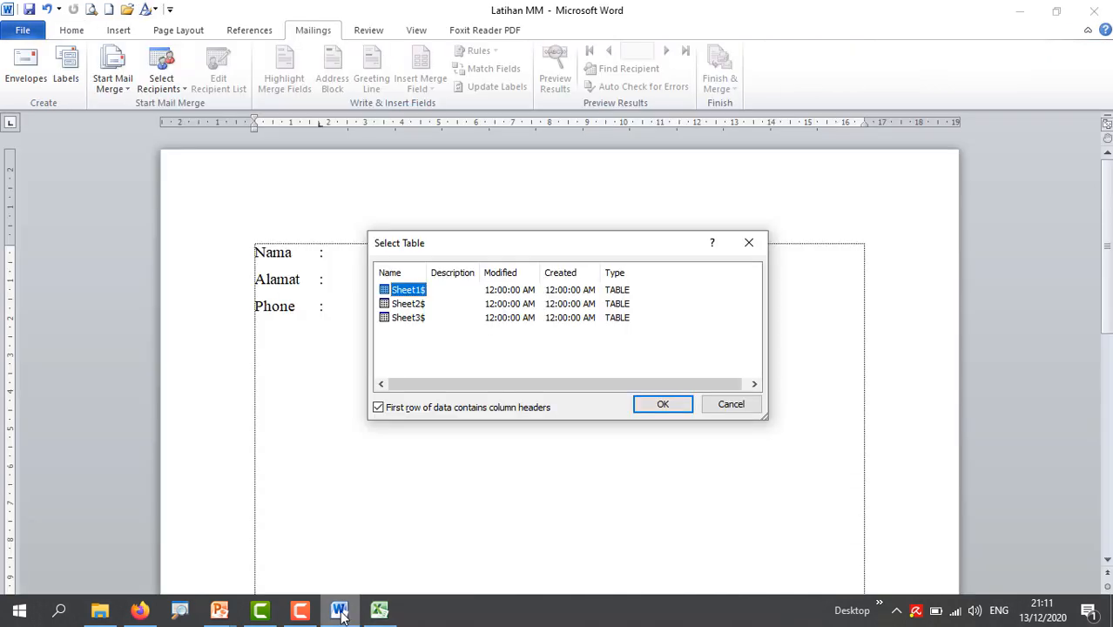
{"action": "left_click_drag", "start_coordinate": [539, 246], "coordinate": [534, 279]}
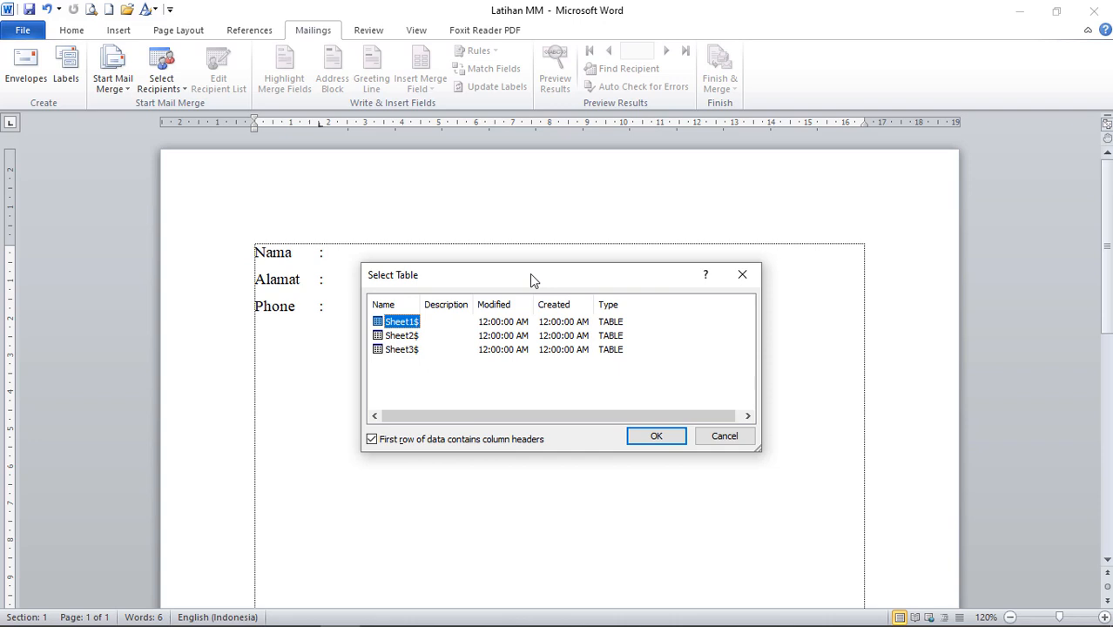
{"action": "left_click", "coordinate": [380, 610]}
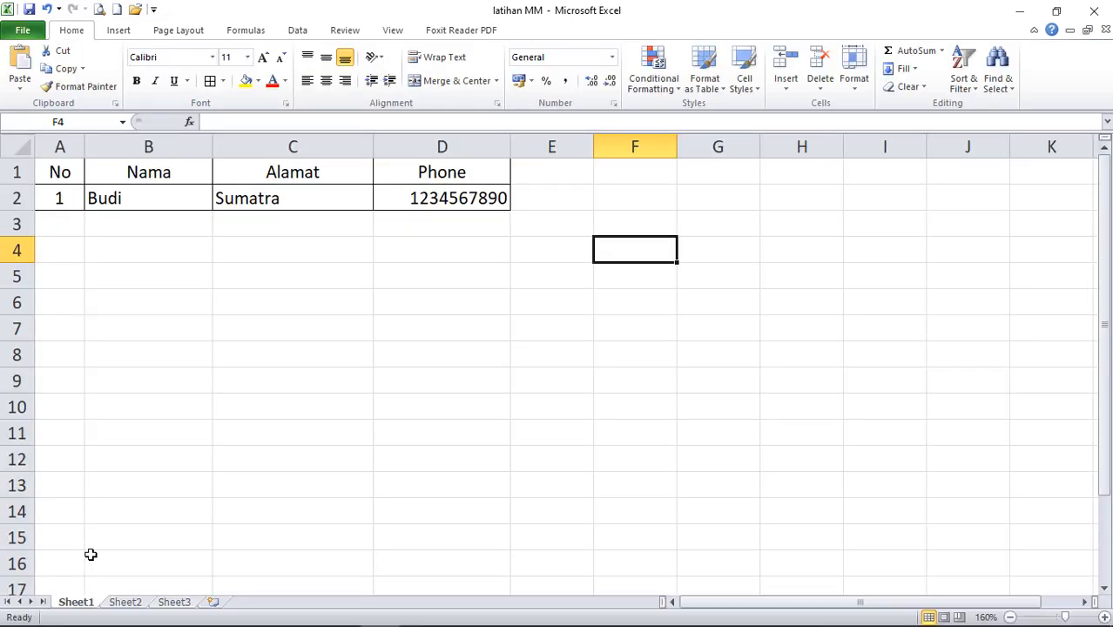
{"action": "right_click", "coordinate": [78, 601]}
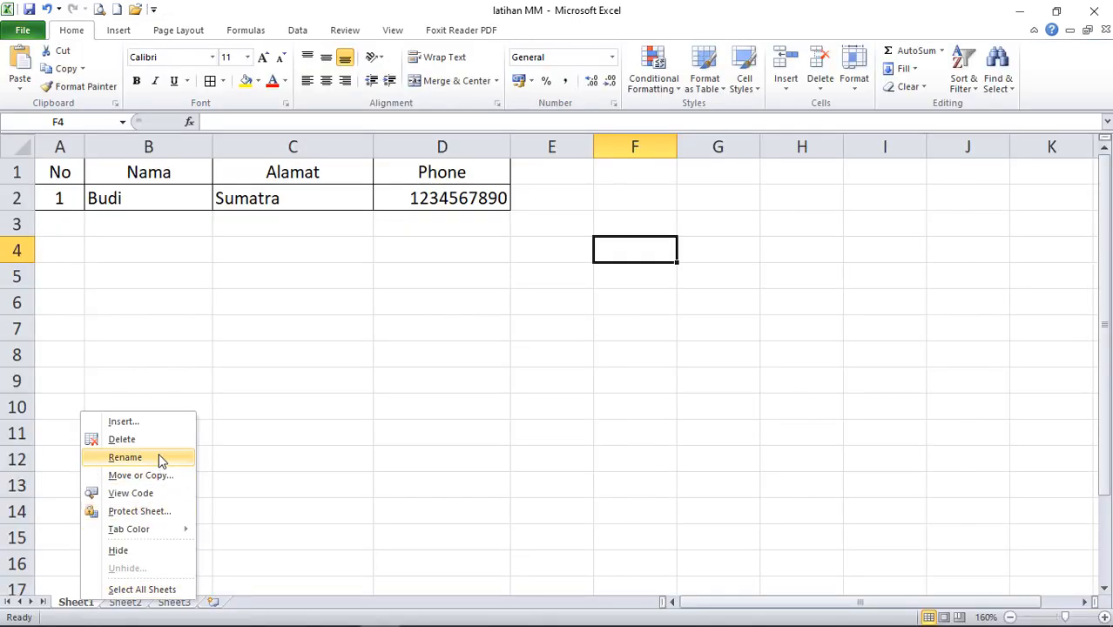
{"action": "key", "text": "Escape"}
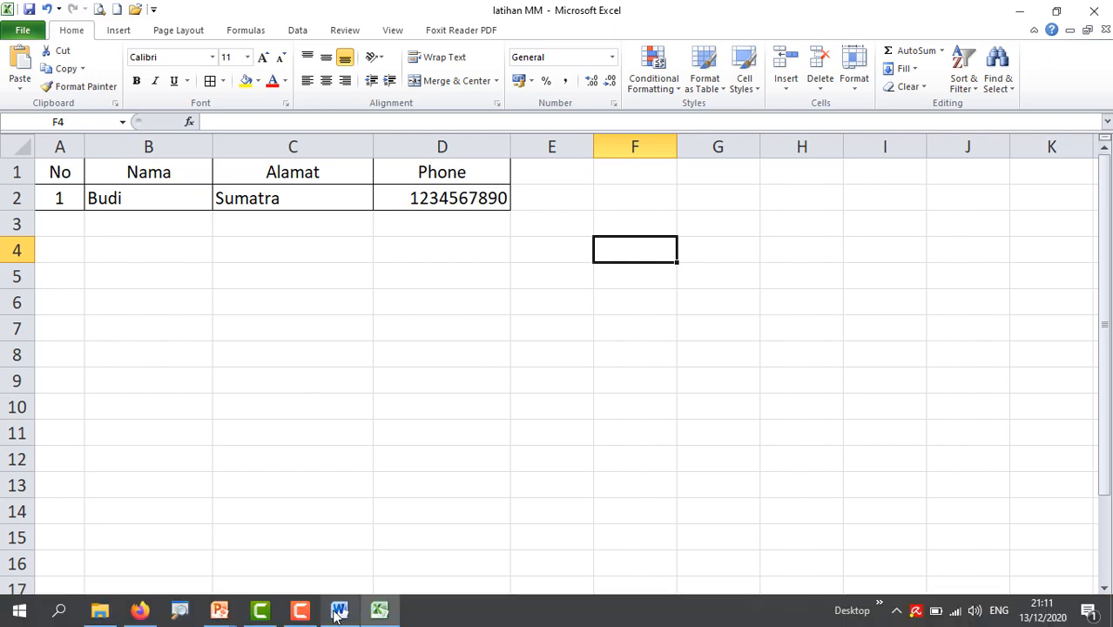
{"action": "left_click", "coordinate": [343, 615]}
In Excel, check the No, Nama, Alamat and Phone headers and insert a blank row above them.
{"action": "left_click_drag", "start_coordinate": [541, 274], "coordinate": [546, 246]}
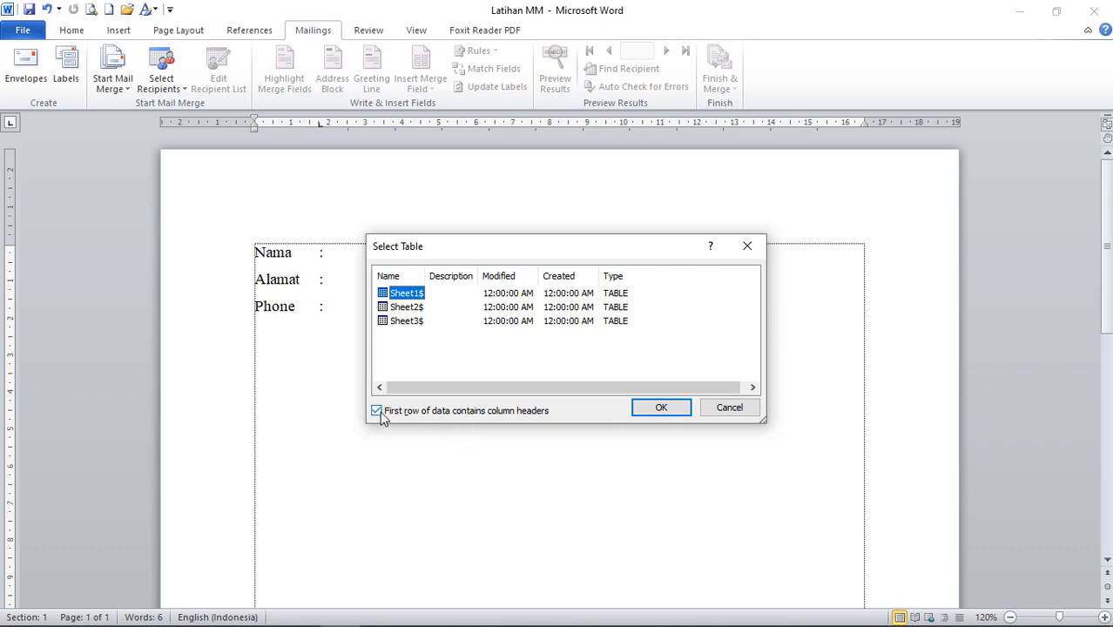
{"action": "mouse_move", "coordinate": [331, 624]}
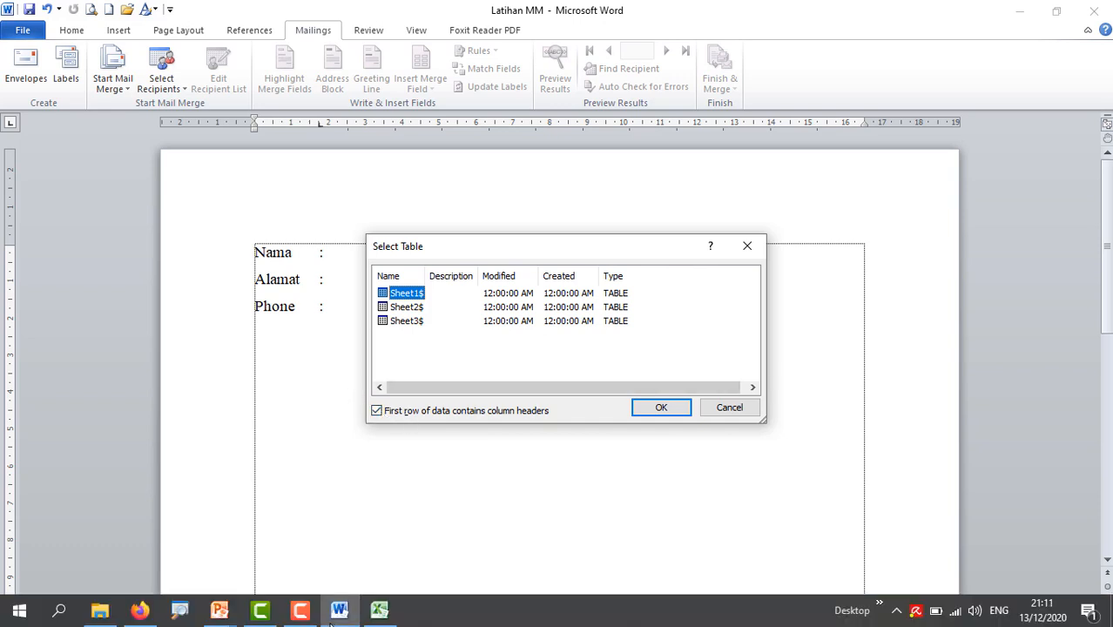
{"action": "left_click", "coordinate": [379, 609]}
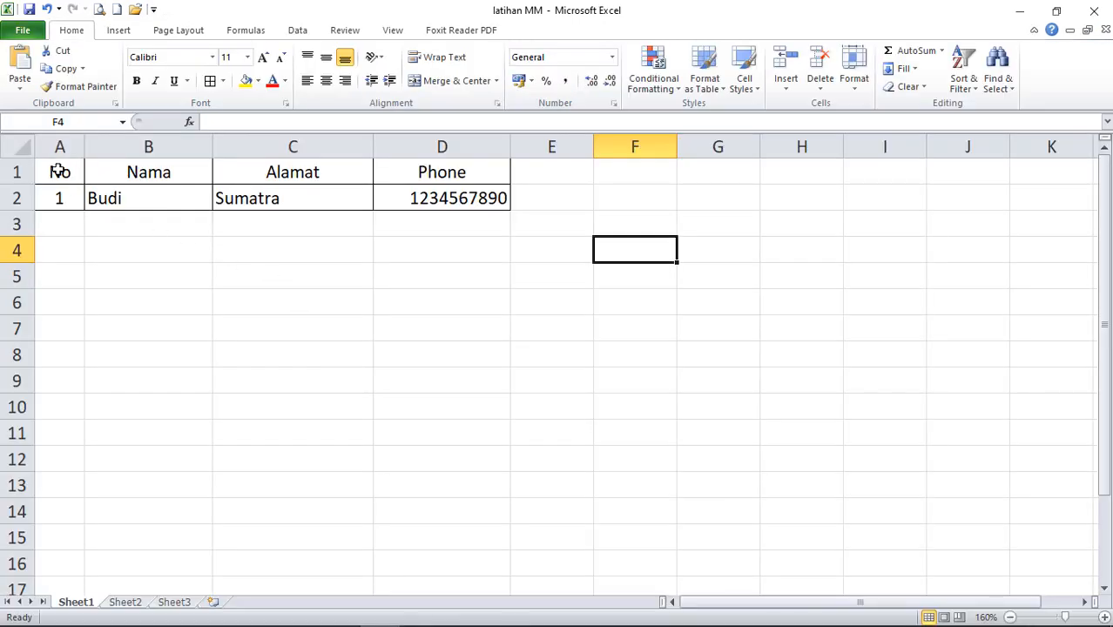
{"action": "left_click", "coordinate": [59, 172]}
{"action": "left_click", "coordinate": [111, 171]}
{"action": "left_click", "coordinate": [275, 162]}
{"action": "left_click", "coordinate": [449, 171]}
{"action": "left_click", "coordinate": [18, 171]}
{"action": "right_click", "coordinate": [18, 172]}
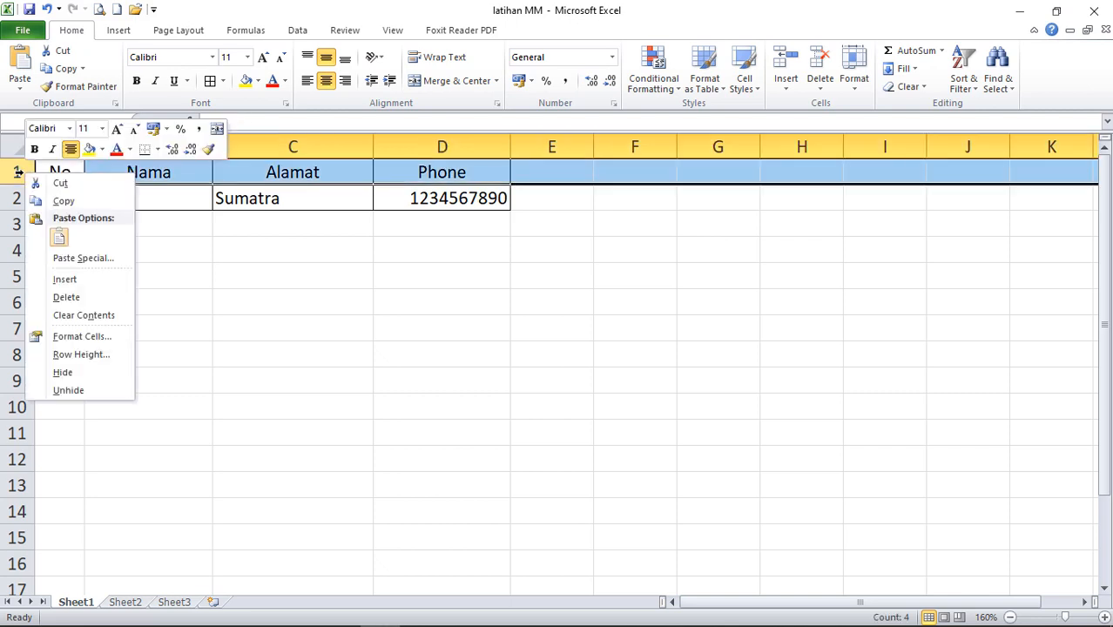
{"action": "left_click", "coordinate": [65, 279]}
Delete the blank row so headers are back in row 1, then accept Sheet1$ in Word.
{"action": "left_click", "coordinate": [64, 170]}
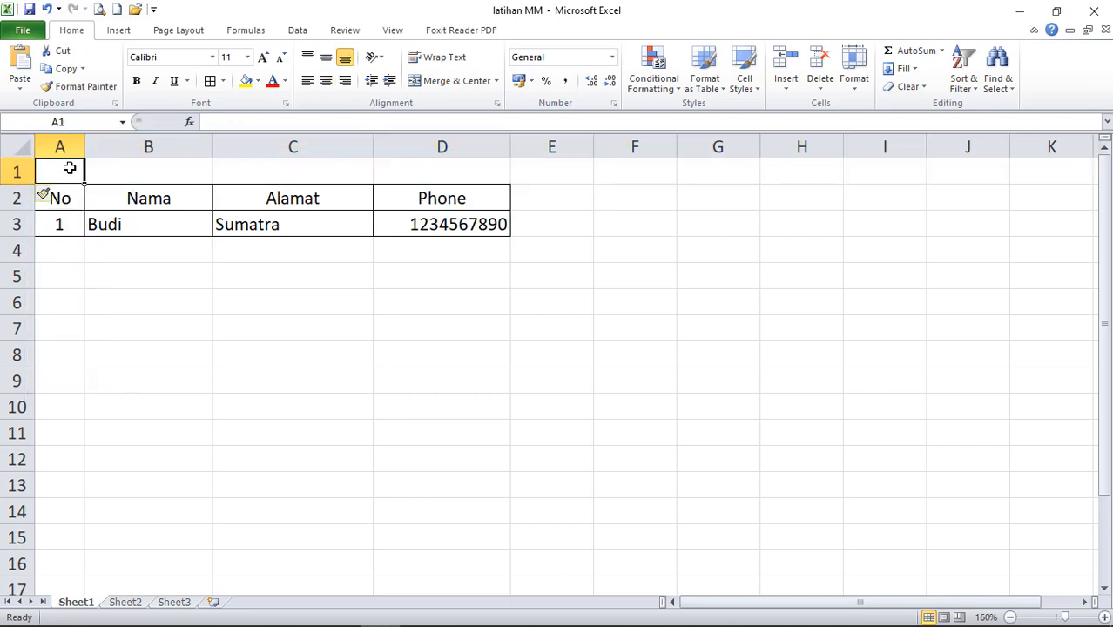
{"action": "left_click_drag", "start_coordinate": [64, 171], "coordinate": [410, 163]}
{"action": "left_click", "coordinate": [14, 172]}
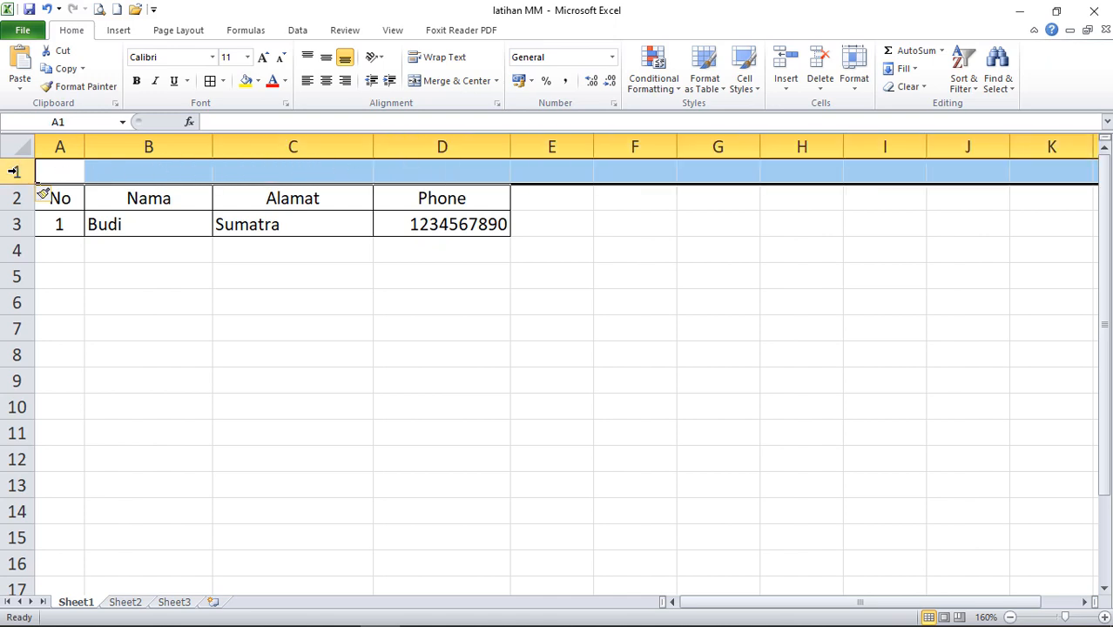
{"action": "right_click", "coordinate": [14, 172]}
{"action": "left_click", "coordinate": [61, 296]}
{"action": "left_click", "coordinate": [231, 335]}
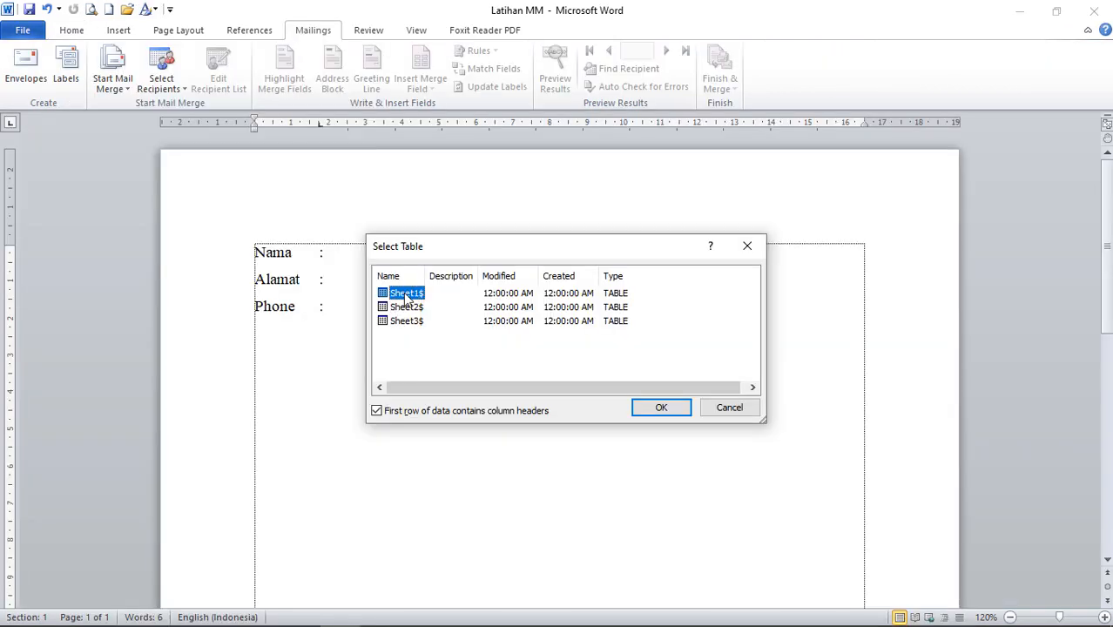
{"action": "left_click", "coordinate": [657, 407]}
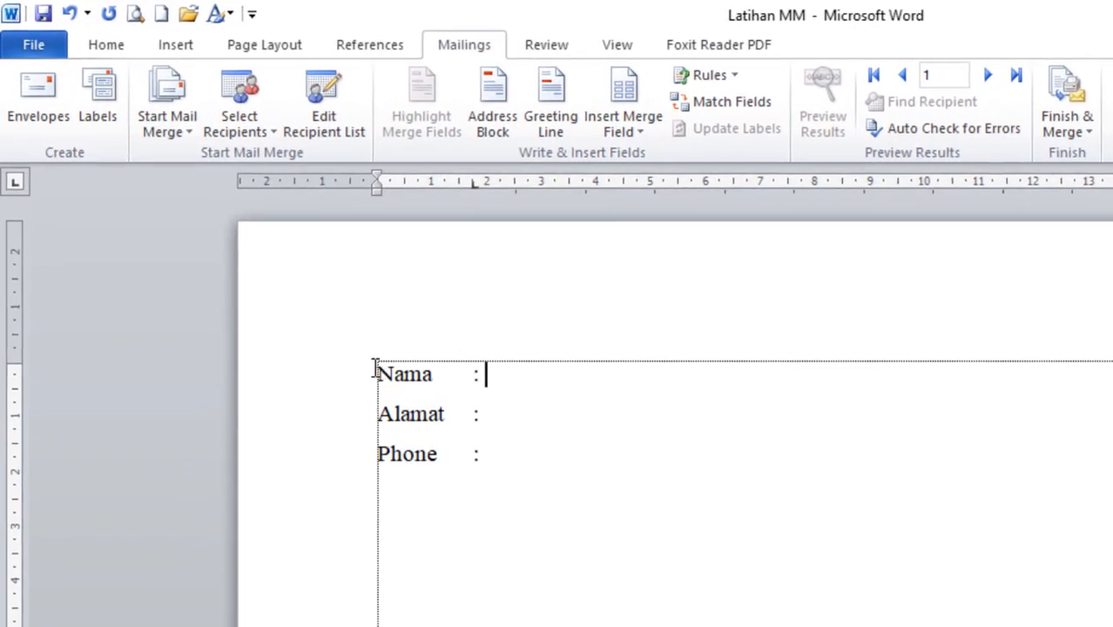
{"action": "left_click_drag", "start_coordinate": [373, 367], "coordinate": [490, 372]}
{"action": "left_click", "coordinate": [514, 384]}
{"action": "key", "text": "alt+Tab"}
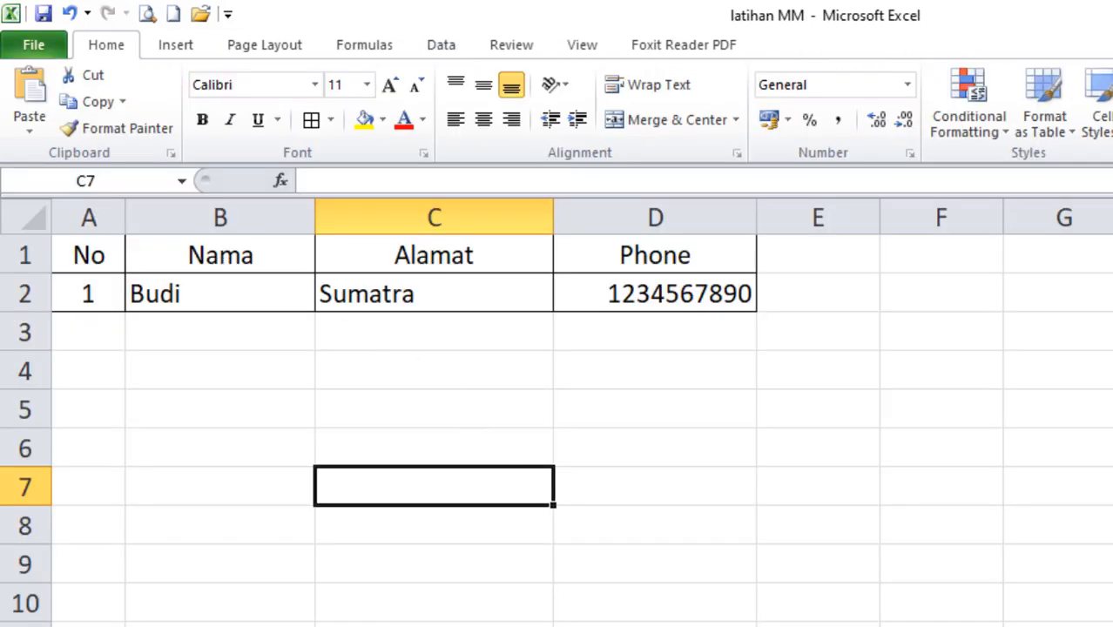
{"action": "key", "text": "alt+Tab"}
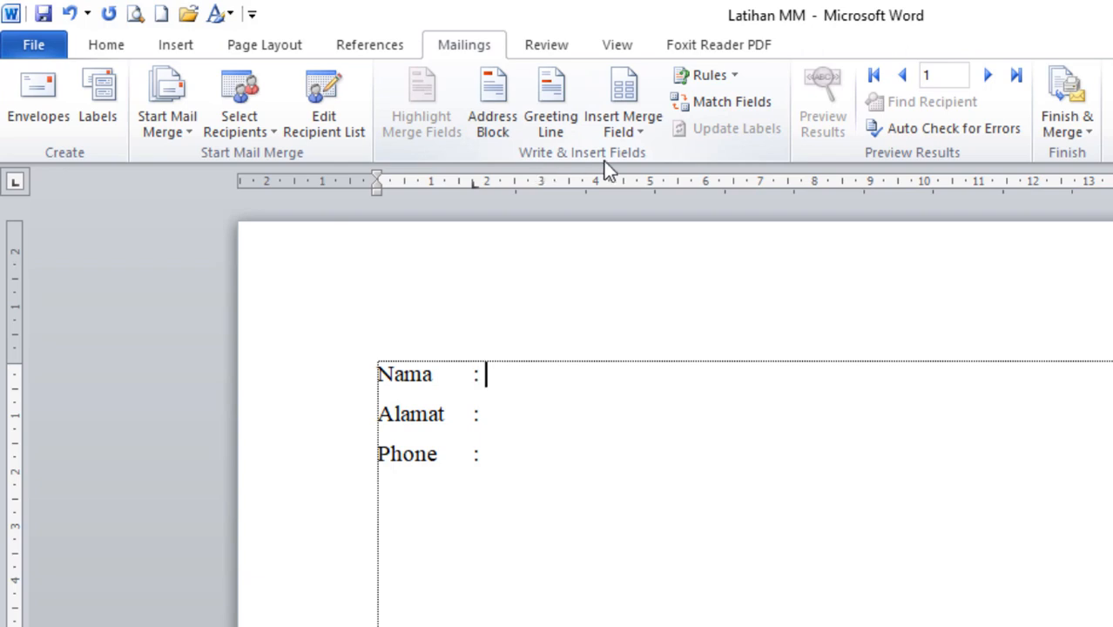
{"action": "left_click", "coordinate": [646, 135]}
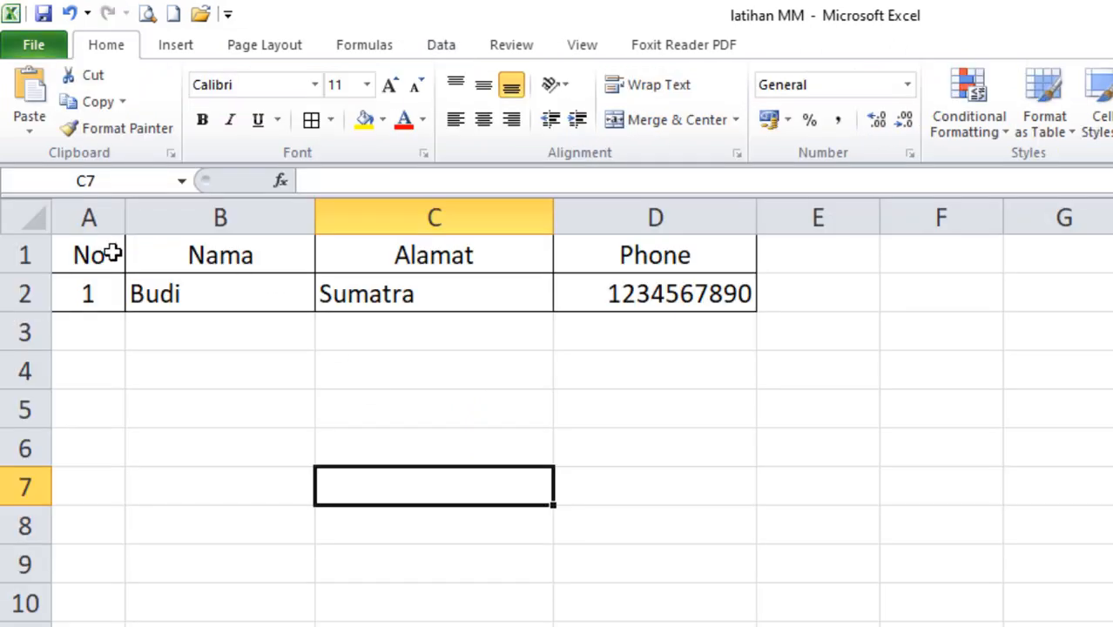
{"action": "left_click", "coordinate": [90, 250]}
{"action": "left_click", "coordinate": [180, 250]}
{"action": "left_click", "coordinate": [380, 255]}
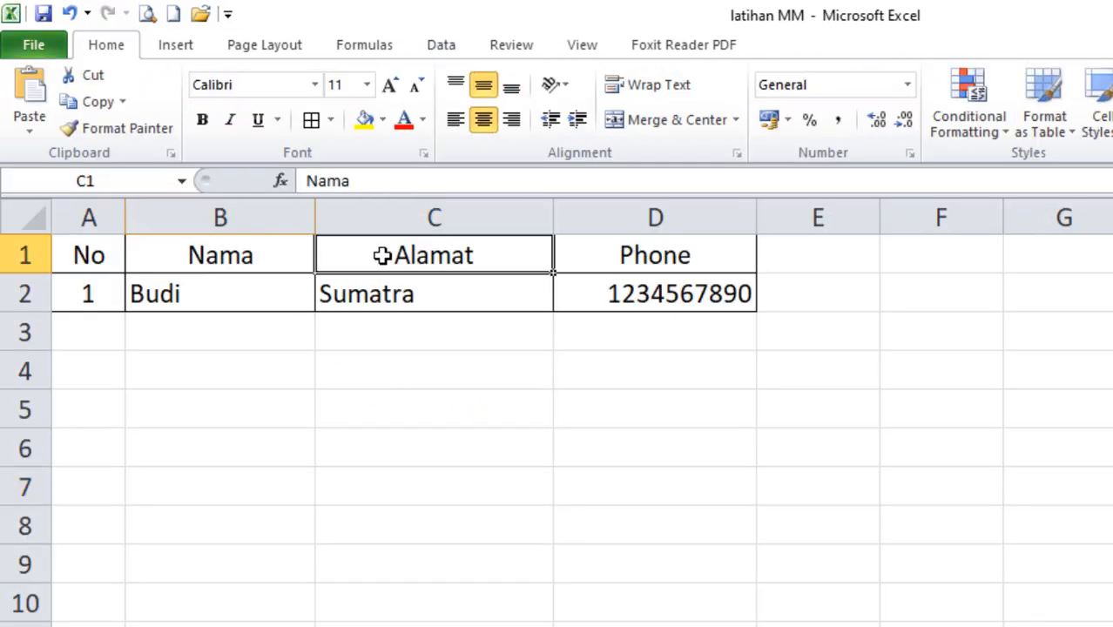
{"action": "left_click", "coordinate": [606, 245]}
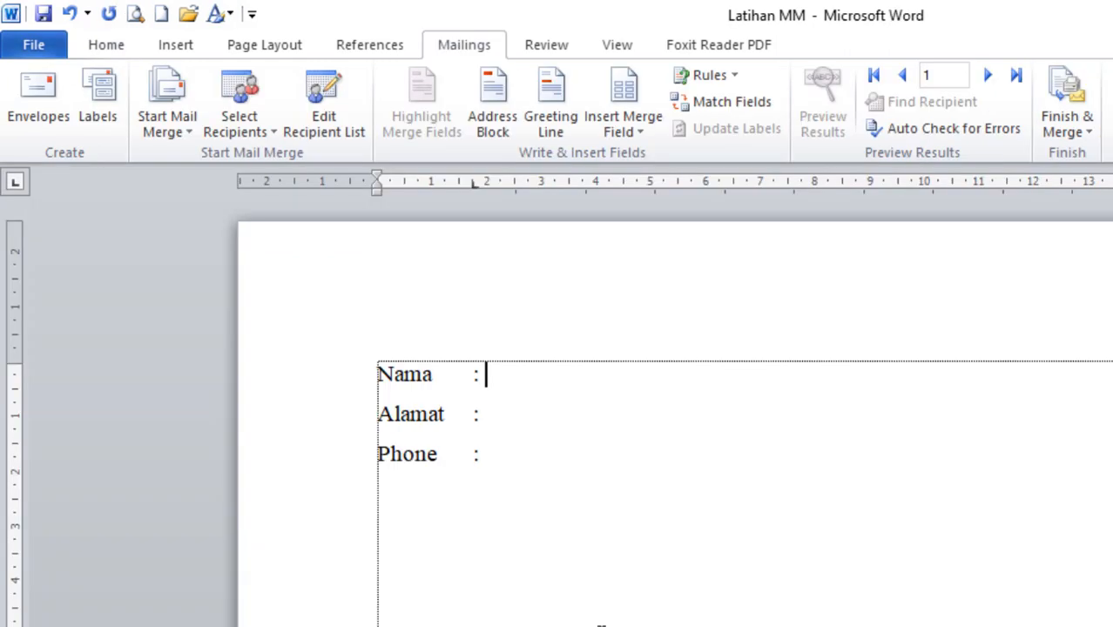
Insert the Nama, Alamat and Phone merge fields after their matching label colons.
{"action": "left_click", "coordinate": [651, 132]}
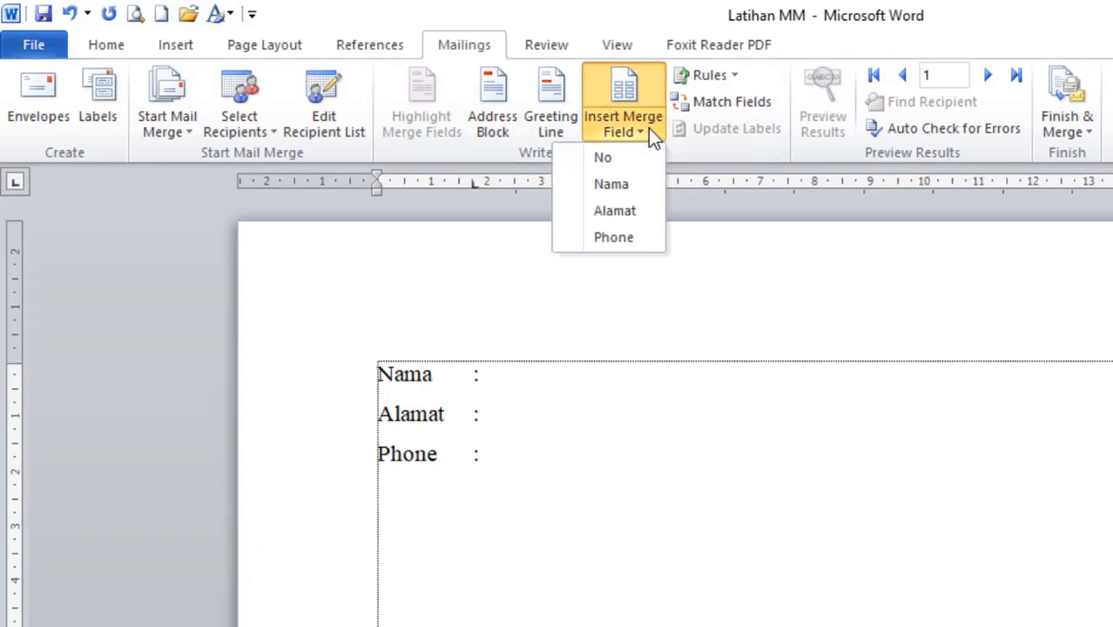
{"action": "left_click", "coordinate": [627, 186]}
{"action": "left_click", "coordinate": [526, 413]}
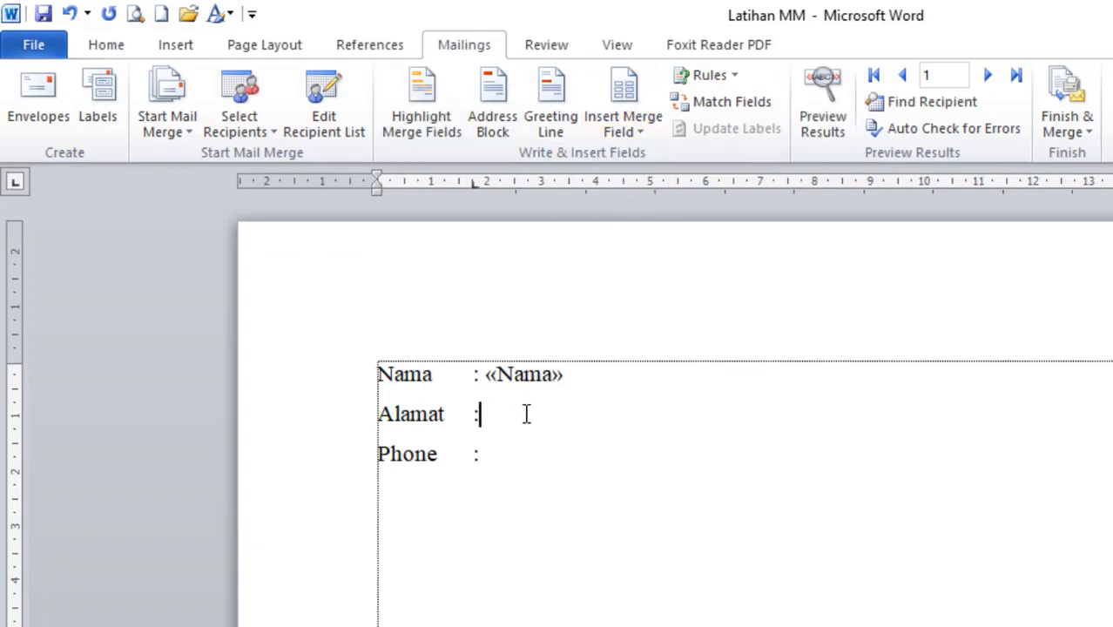
{"action": "left_click", "coordinate": [647, 134]}
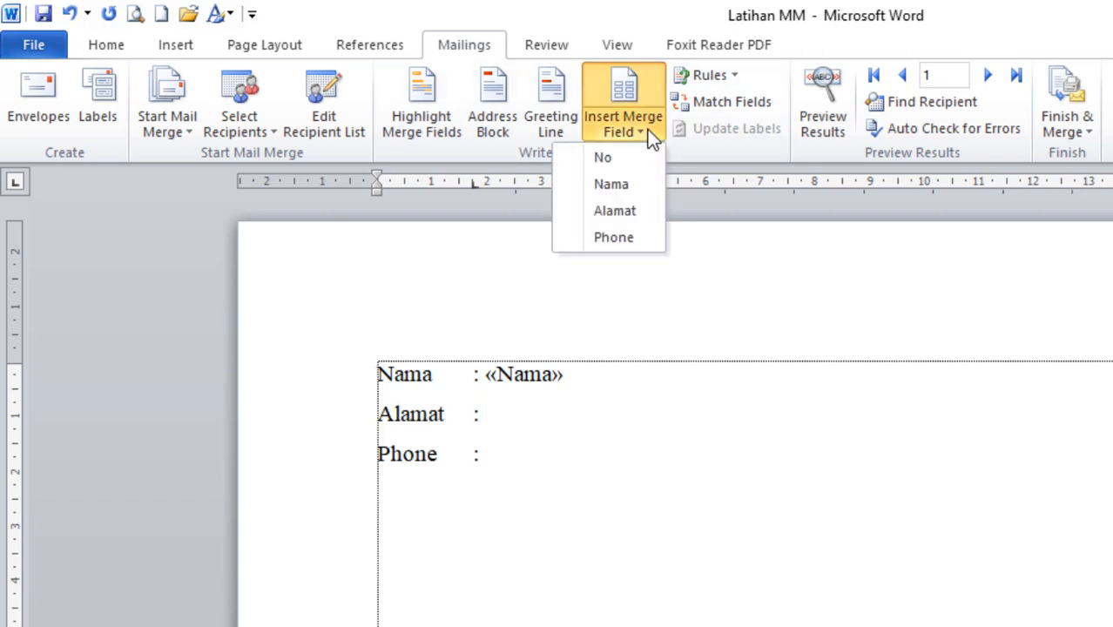
{"action": "left_click", "coordinate": [621, 209]}
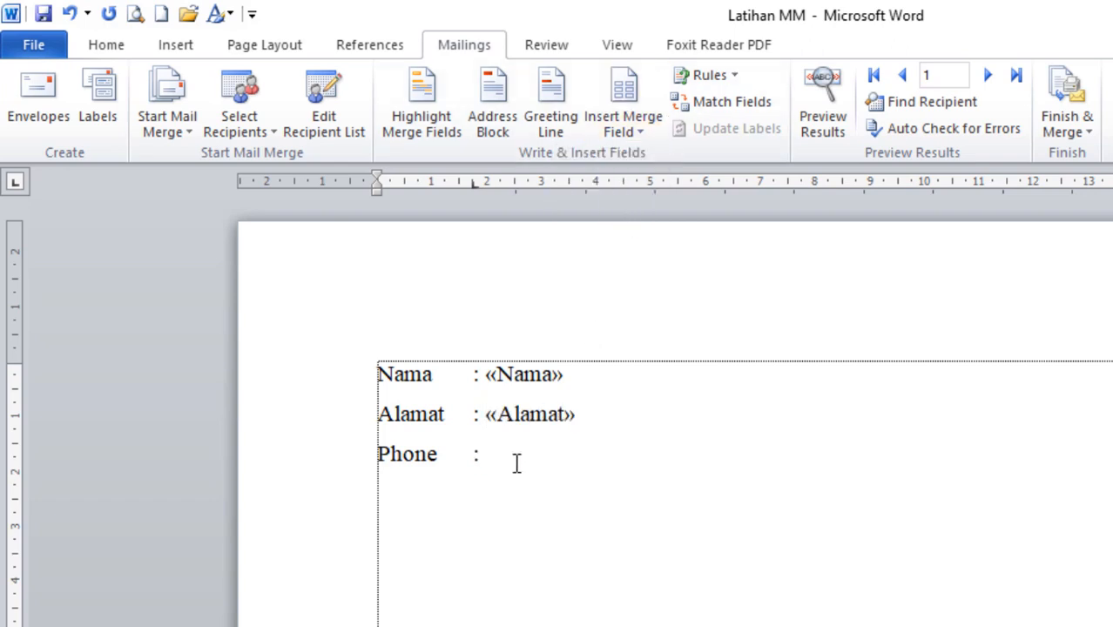
{"action": "left_click", "coordinate": [651, 131]}
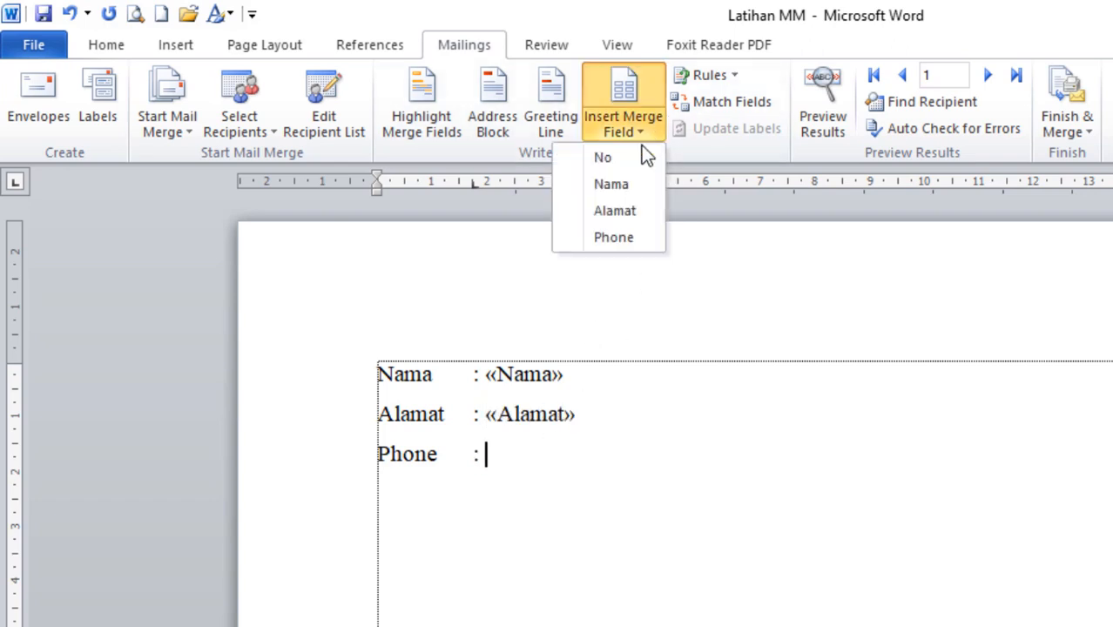
{"action": "left_click", "coordinate": [613, 247]}
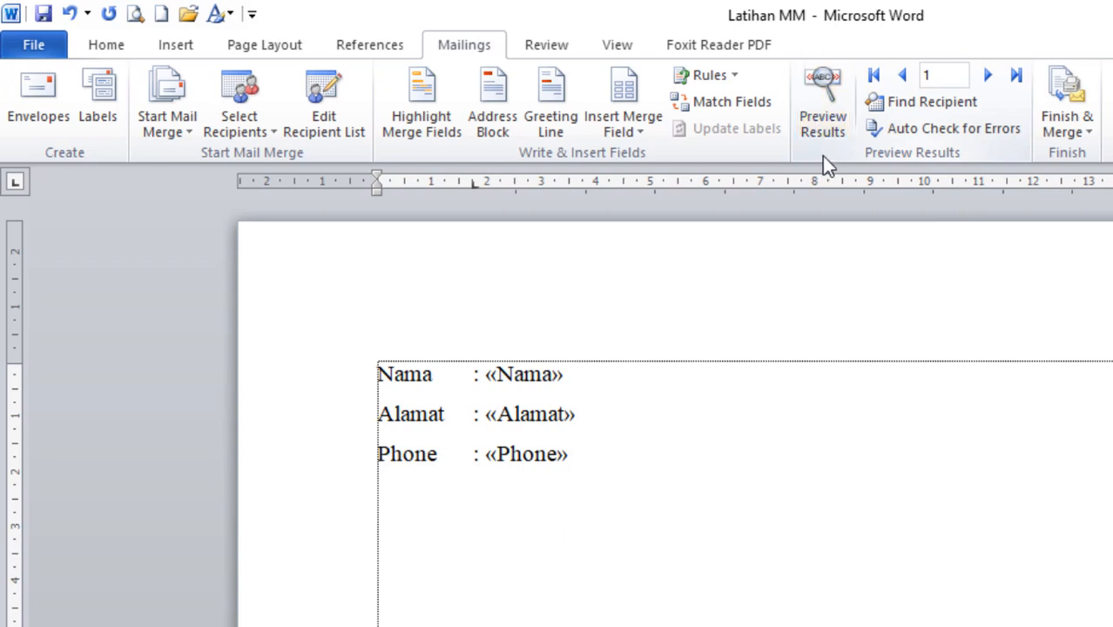
Preview the letter filled with the first record and compare it against the Excel data.
{"action": "left_click", "coordinate": [830, 93]}
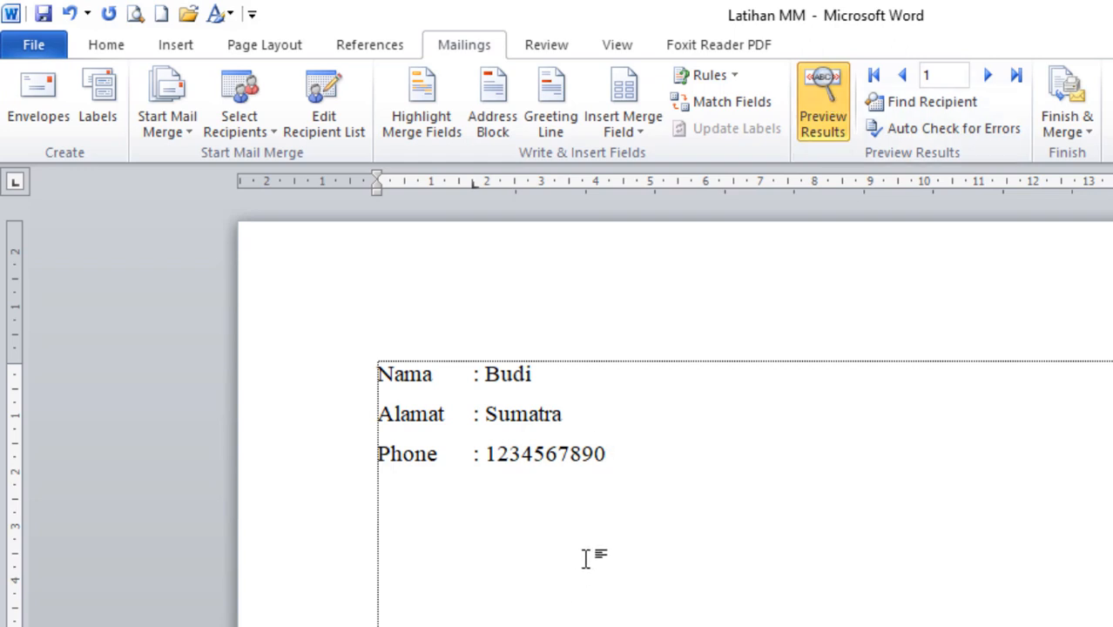
{"action": "key", "text": "alt+Tab"}
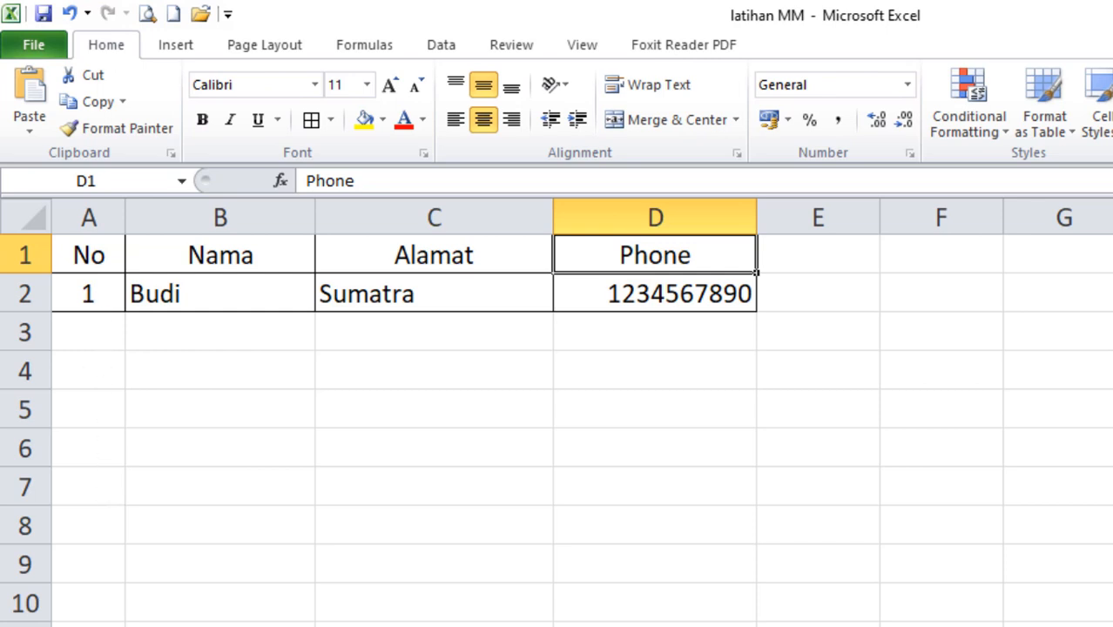
{"action": "key", "text": "alt+Tab"}
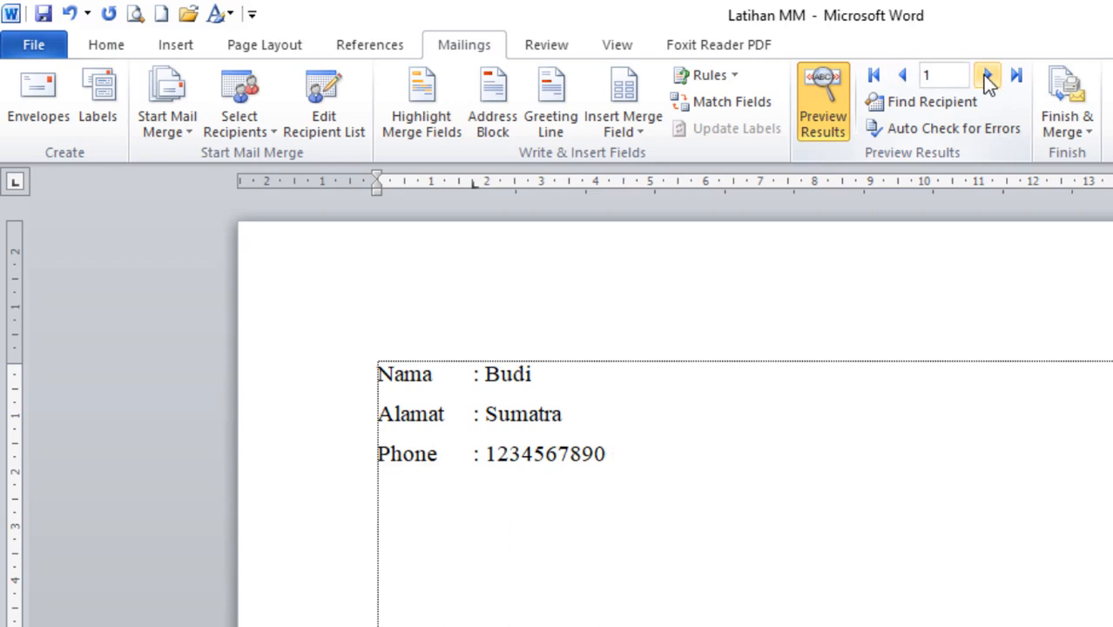
Inspect the Excel data table A1:D2 and the empty rows beneath it.
{"action": "key", "text": "alt+Tab"}
{"action": "left_click", "coordinate": [129, 332]}
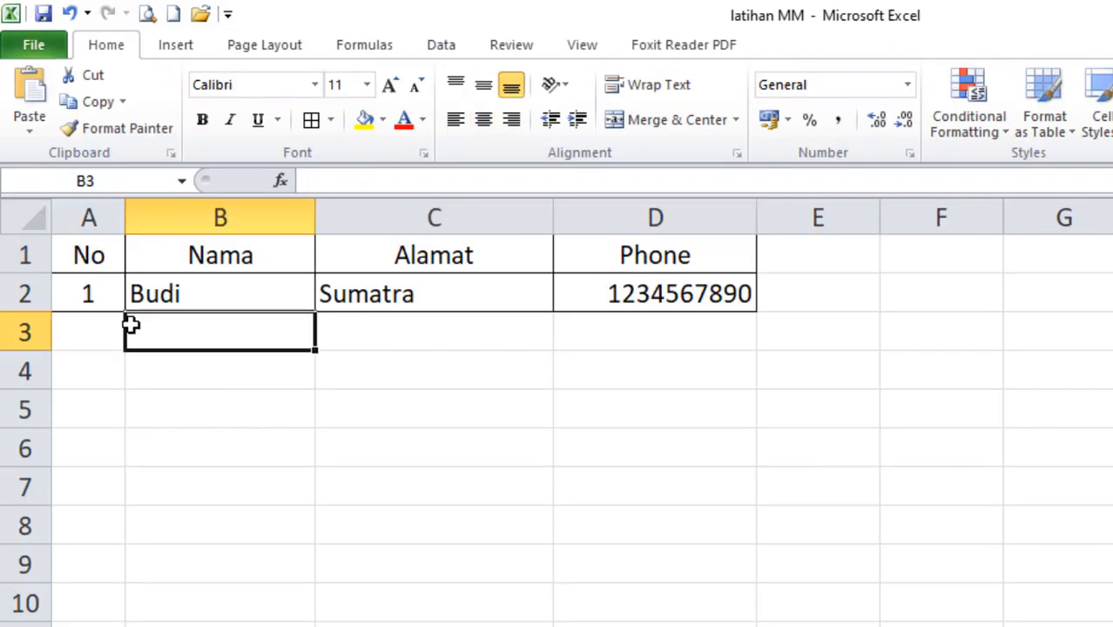
{"action": "left_click_drag", "start_coordinate": [82, 253], "coordinate": [650, 281]}
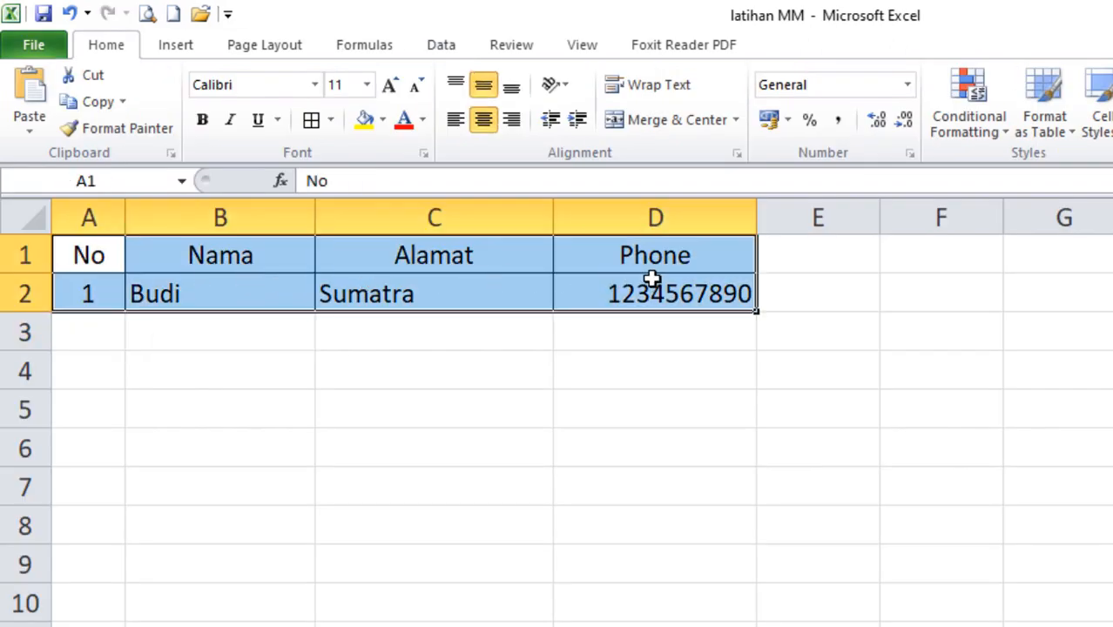
{"action": "left_click", "coordinate": [154, 388]}
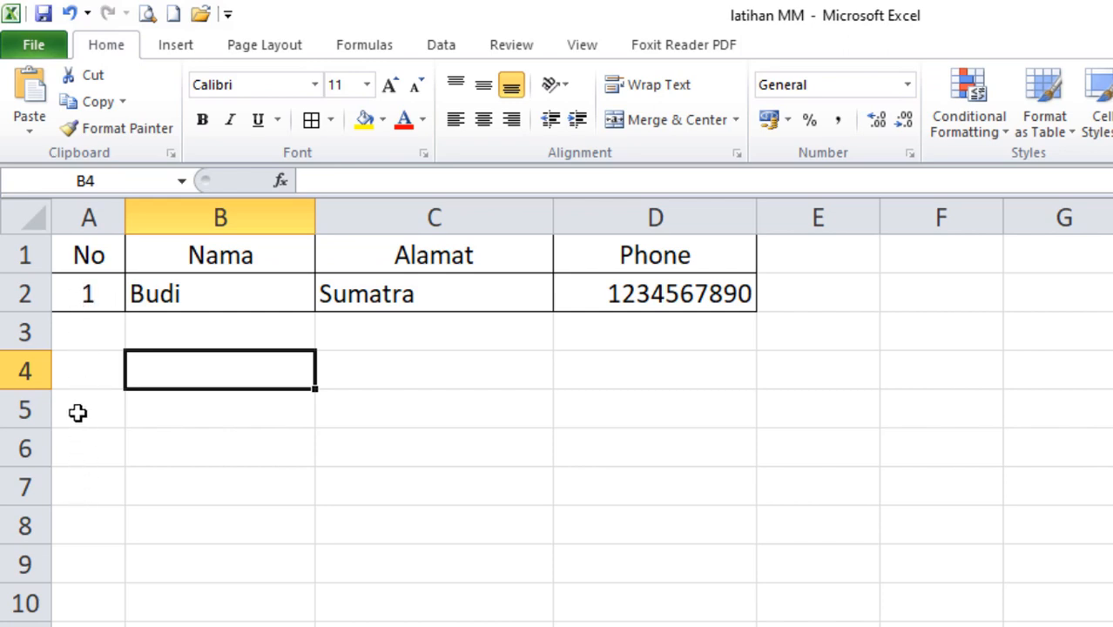
{"action": "left_click_drag", "start_coordinate": [86, 321], "coordinate": [623, 416]}
{"action": "left_click", "coordinate": [624, 521]}
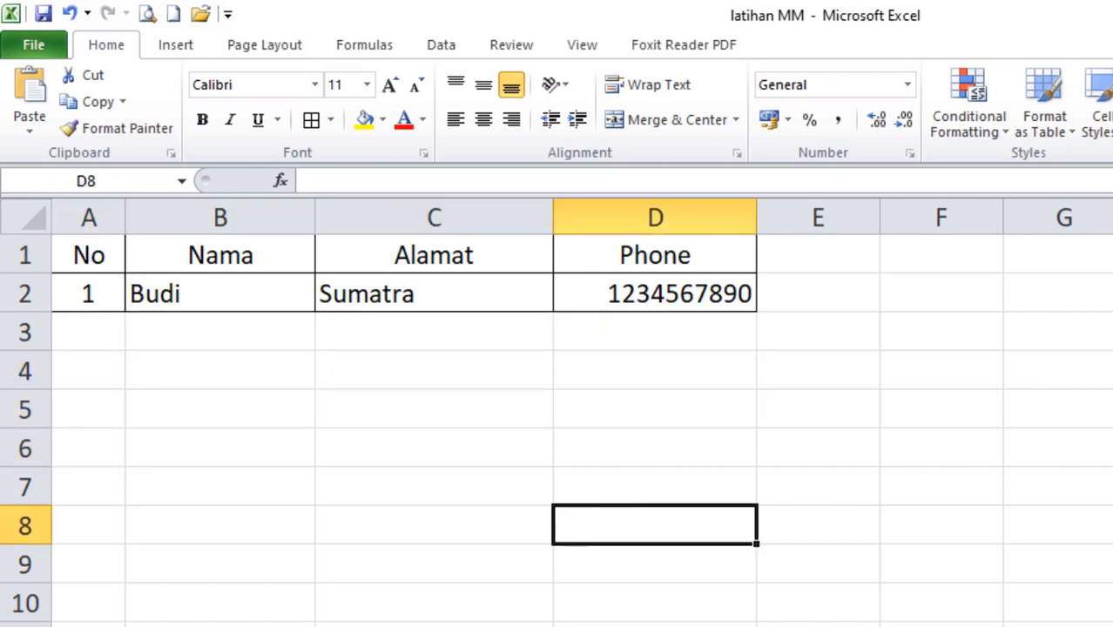
{"action": "key", "text": "alt+Tab"}
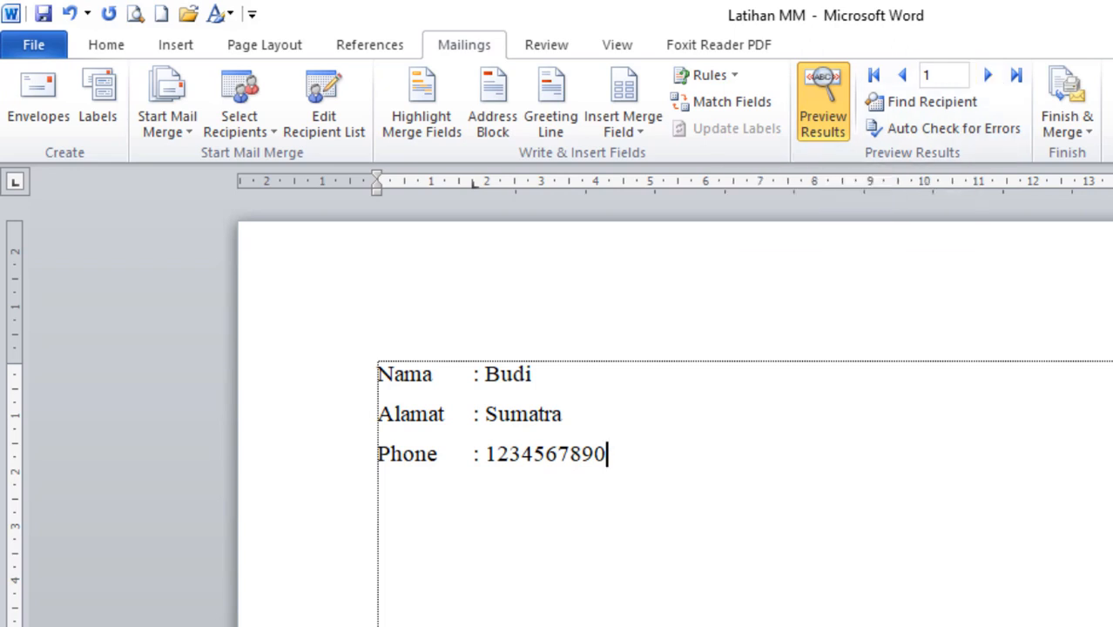
Point out the empty No, Nama, Alamat and Phone cells below the existing record.
{"action": "key", "text": "alt+Tab"}
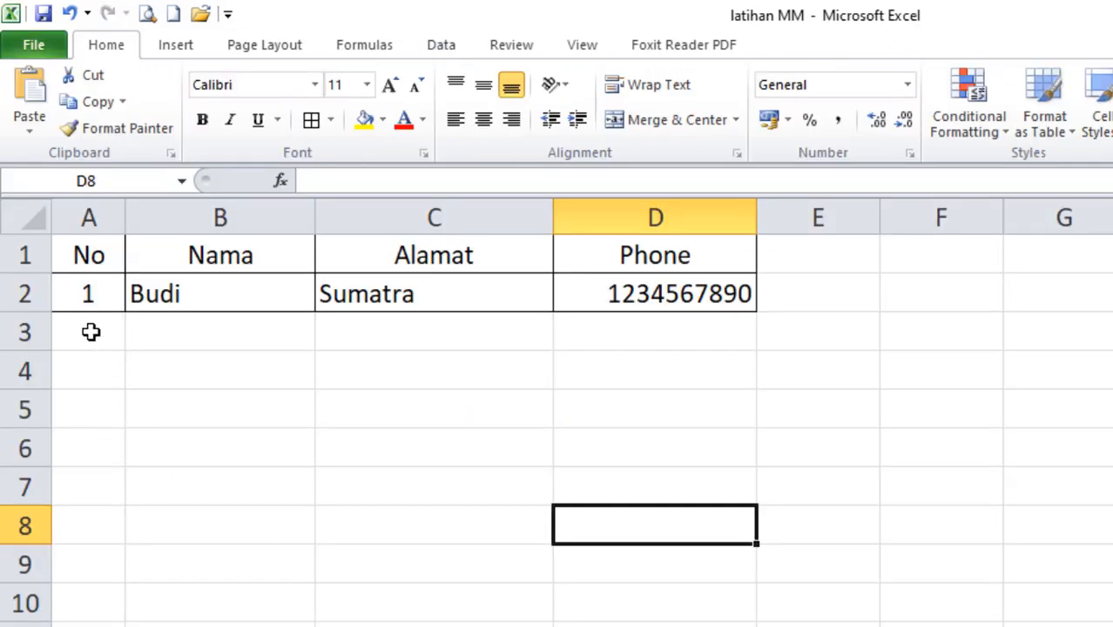
{"action": "left_click", "coordinate": [95, 360]}
{"action": "left_click", "coordinate": [96, 409]}
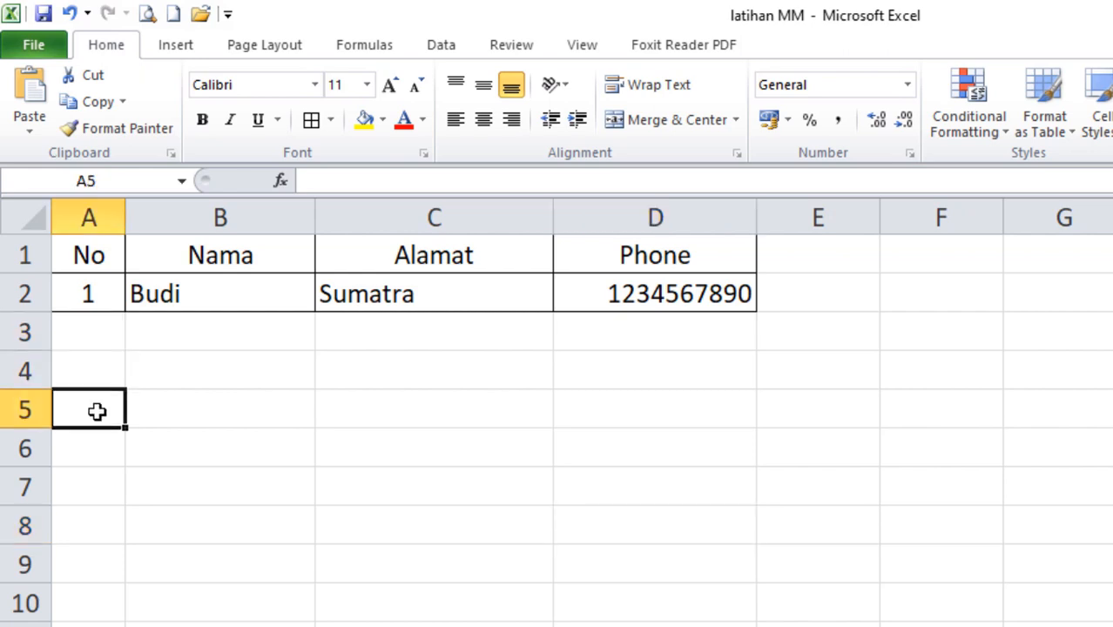
{"action": "left_click", "coordinate": [174, 328]}
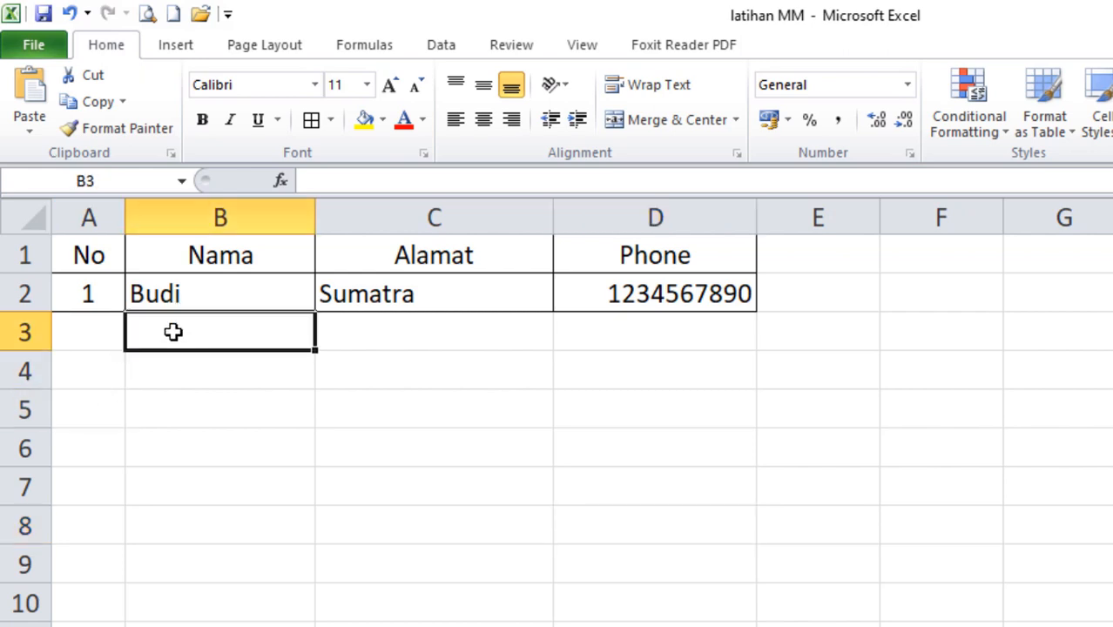
{"action": "left_click", "coordinate": [204, 375]}
{"action": "left_click", "coordinate": [200, 431]}
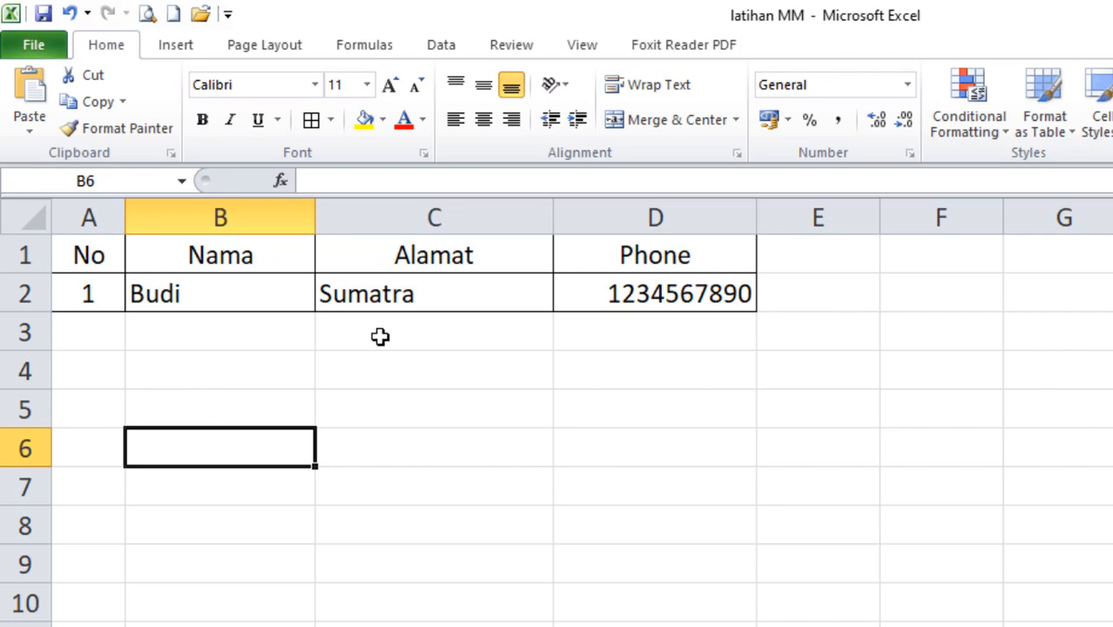
{"action": "left_click", "coordinate": [466, 329]}
{"action": "left_click", "coordinate": [583, 322]}
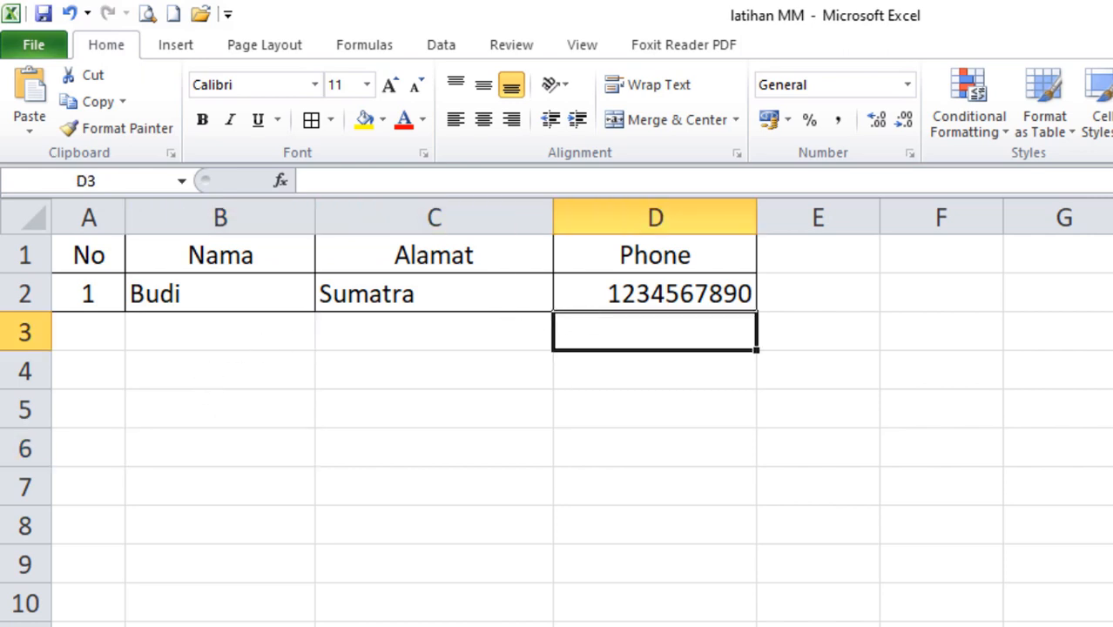
{"action": "key", "text": "alt+Tab"}
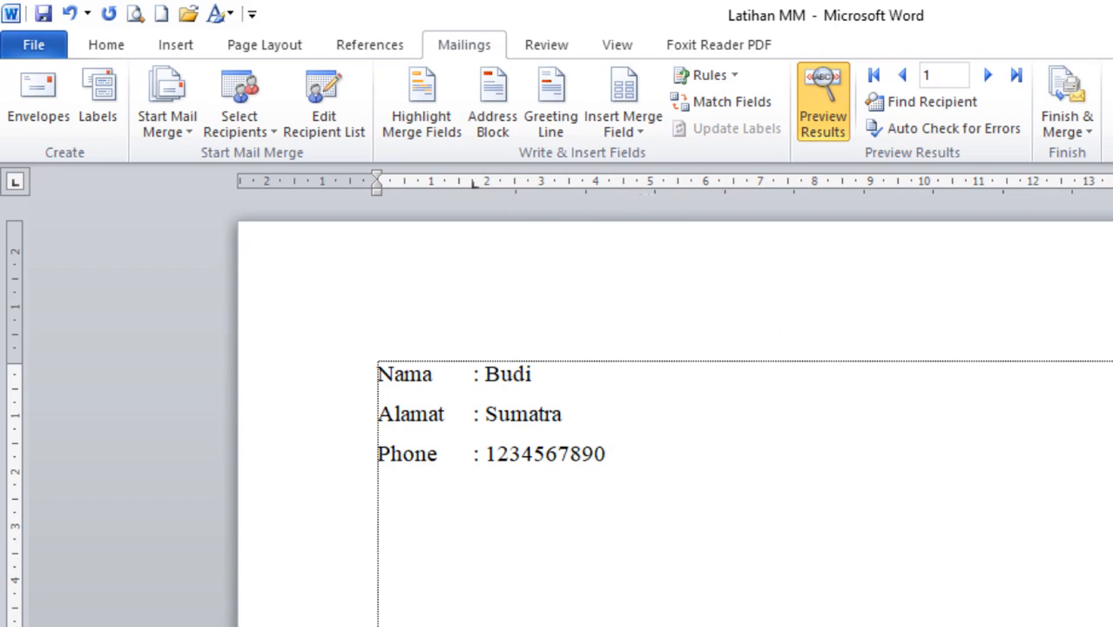
Check the empty cells A3 and B3 where the next record will go.
{"action": "key", "text": "alt+Tab"}
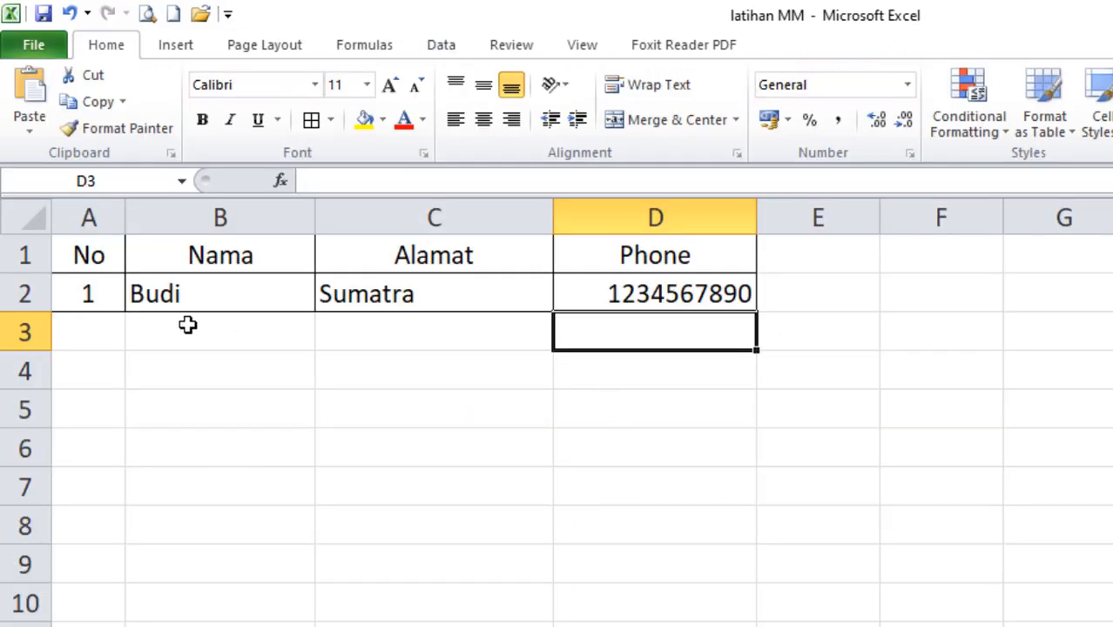
{"action": "left_click", "coordinate": [94, 330]}
{"action": "left_click", "coordinate": [228, 327]}
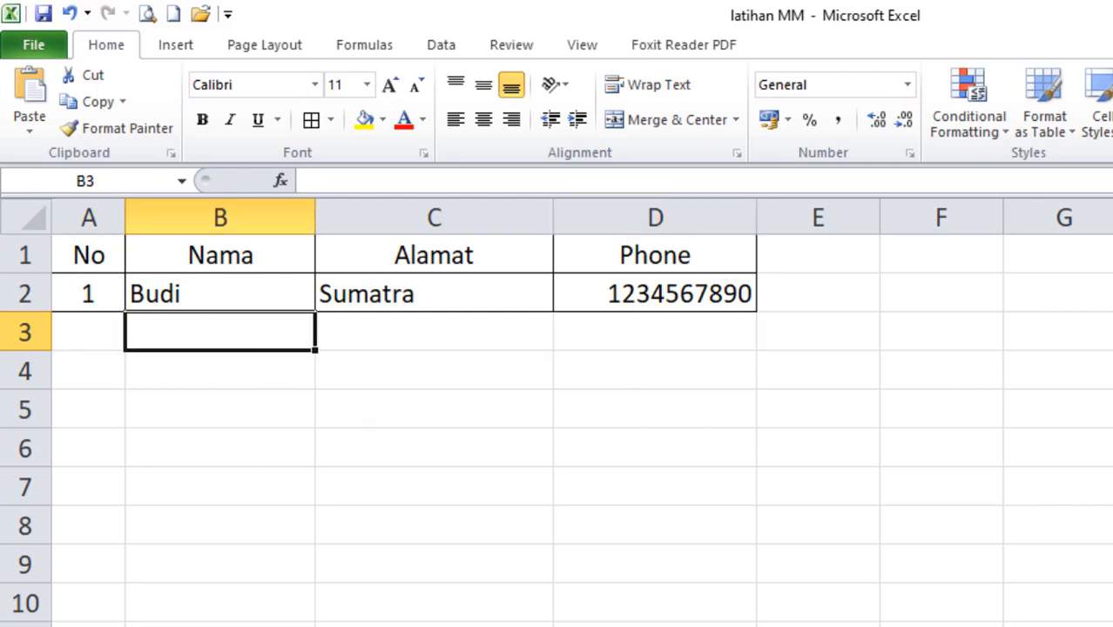
{"action": "key", "text": "alt+Tab"}
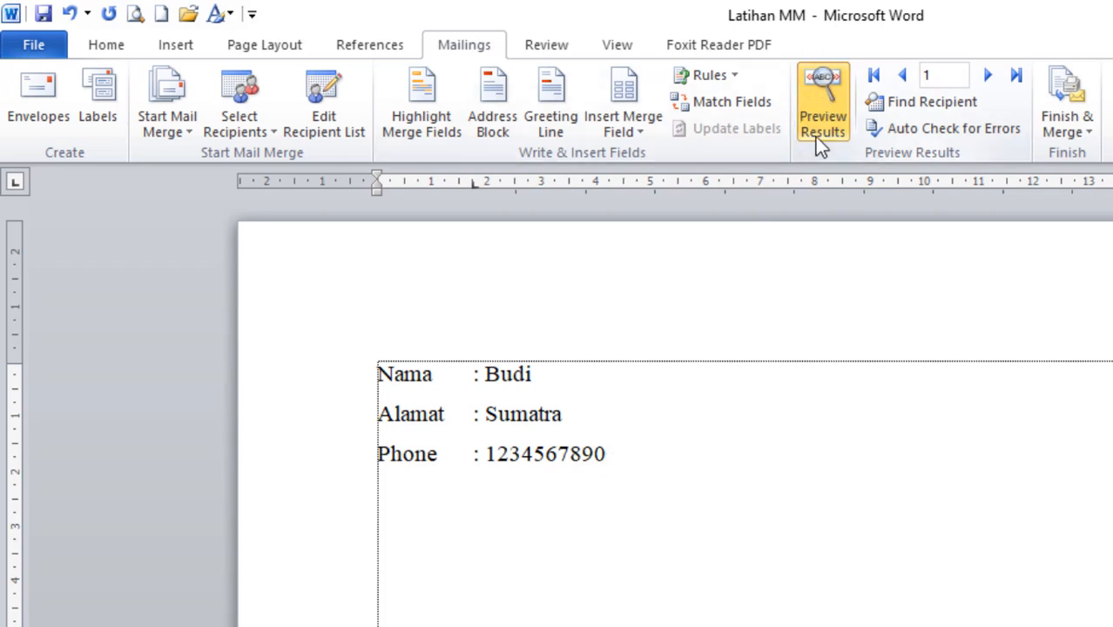
Turn off the merge preview so «Nama», «Alamat» and «Phone» show, and save the letter.
{"action": "left_click", "coordinate": [828, 116]}
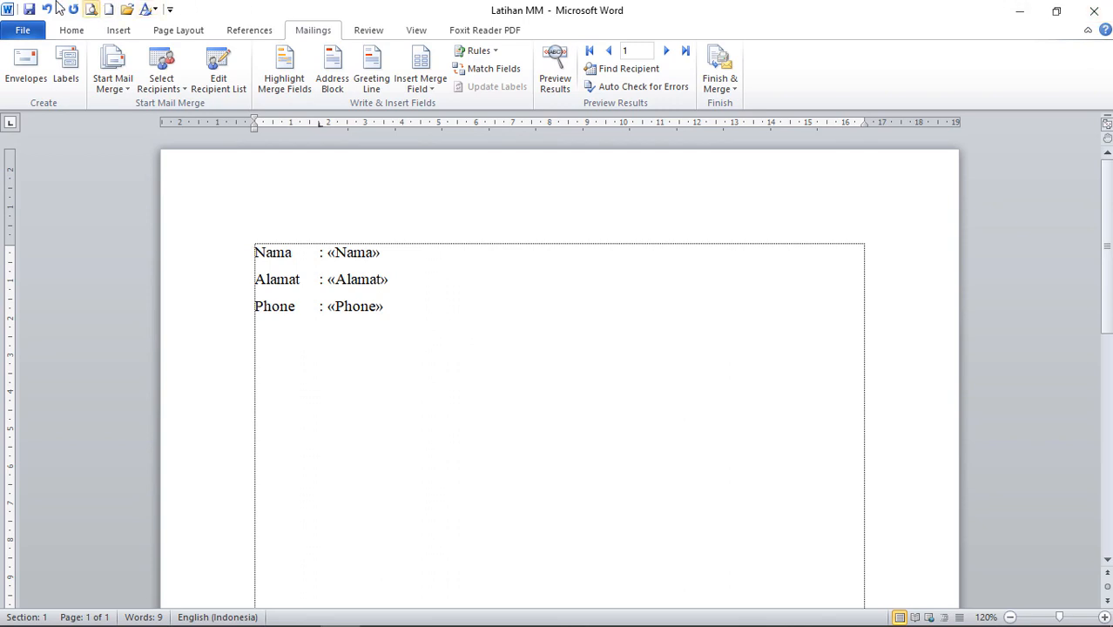
{"action": "left_click", "coordinate": [28, 10]}
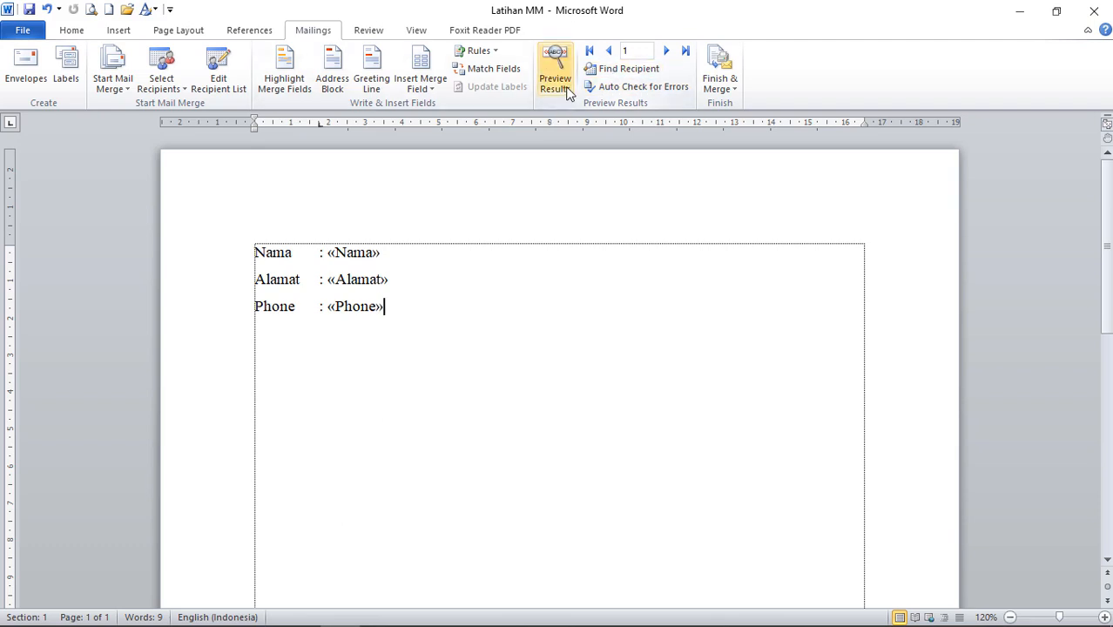
Enter record number 2 in cell A3 and centre it.
{"action": "left_click", "coordinate": [378, 610]}
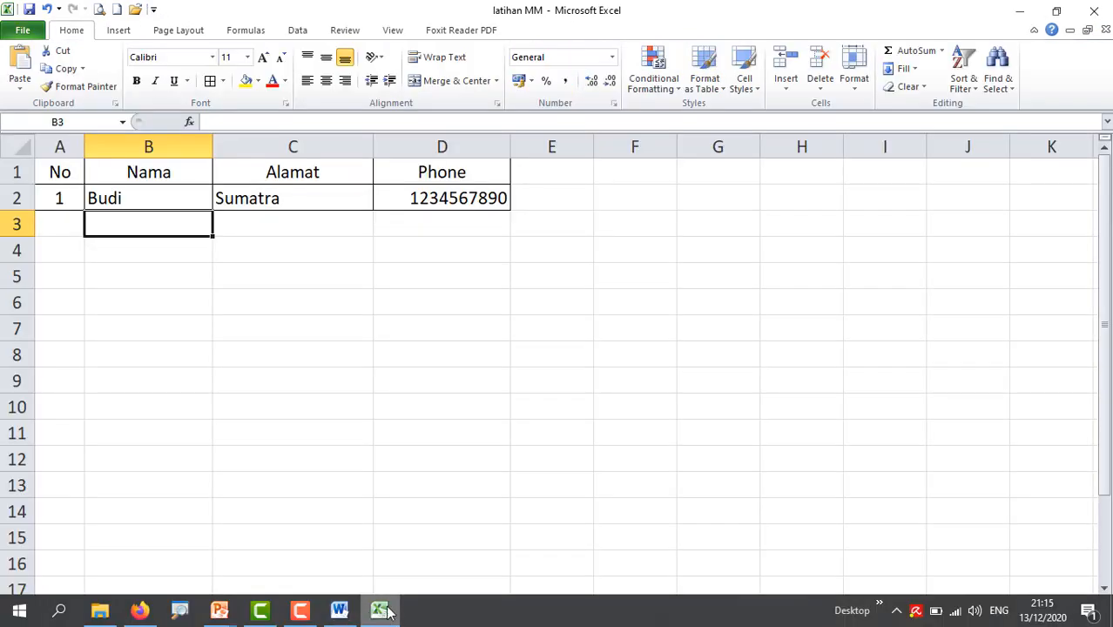
{"action": "left_click", "coordinate": [70, 228]}
{"action": "left_click", "coordinate": [80, 200]}
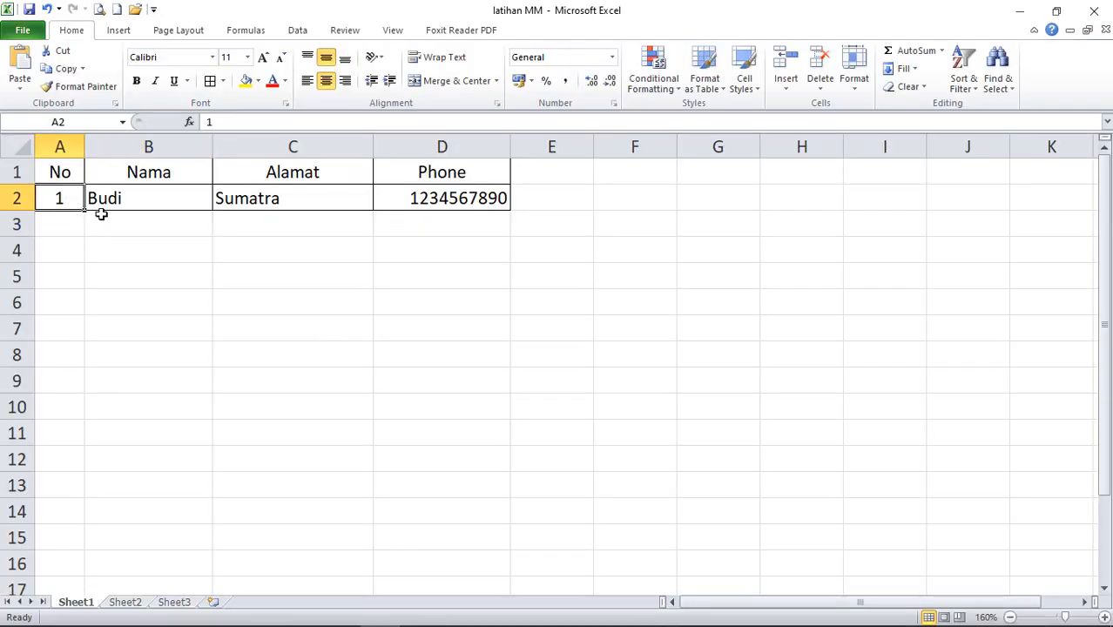
{"action": "left_click", "coordinate": [64, 228]}
{"action": "type", "text": "2"}
{"action": "left_click", "coordinate": [140, 276]}
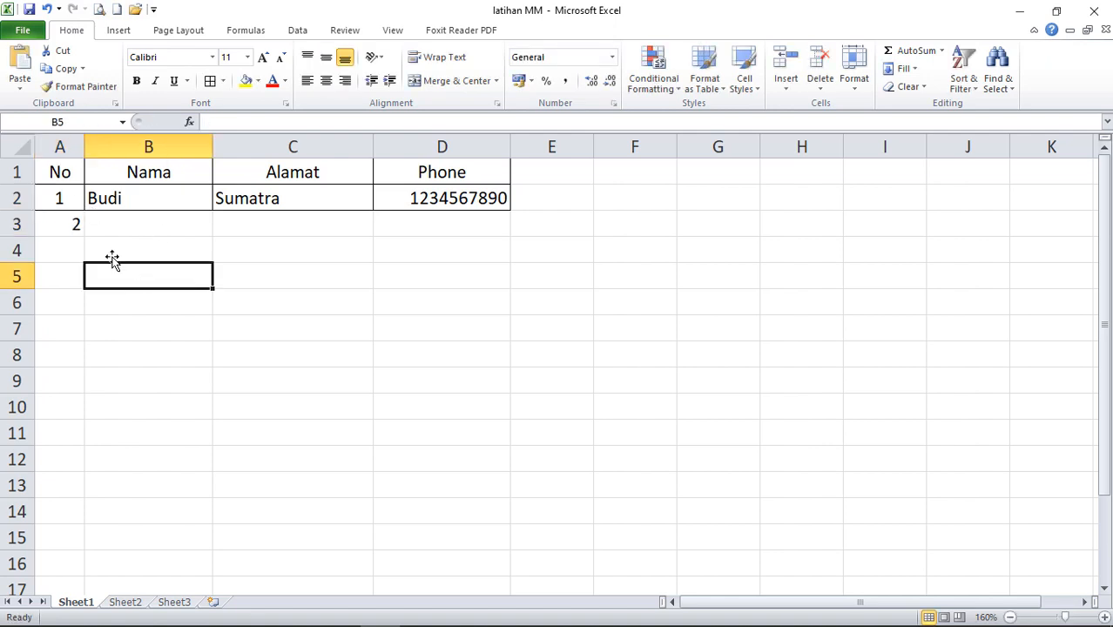
{"action": "left_click", "coordinate": [74, 221]}
{"action": "left_click", "coordinate": [325, 80]}
Fill B3:D3 with a name, Jakarta, and a phone number prefixed by an apostrophe to keep its leading zero.
{"action": "left_click", "coordinate": [144, 221]}
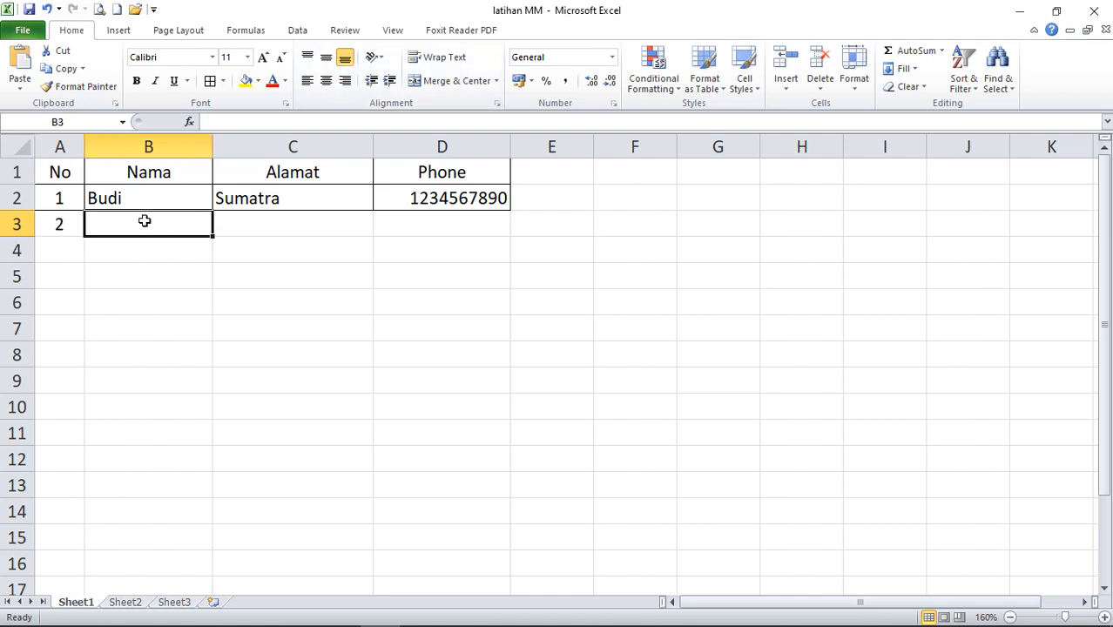
{"action": "type", "text": "Andi"}
{"action": "left_click", "coordinate": [282, 218]}
{"action": "type", "text": "Jakarta"}
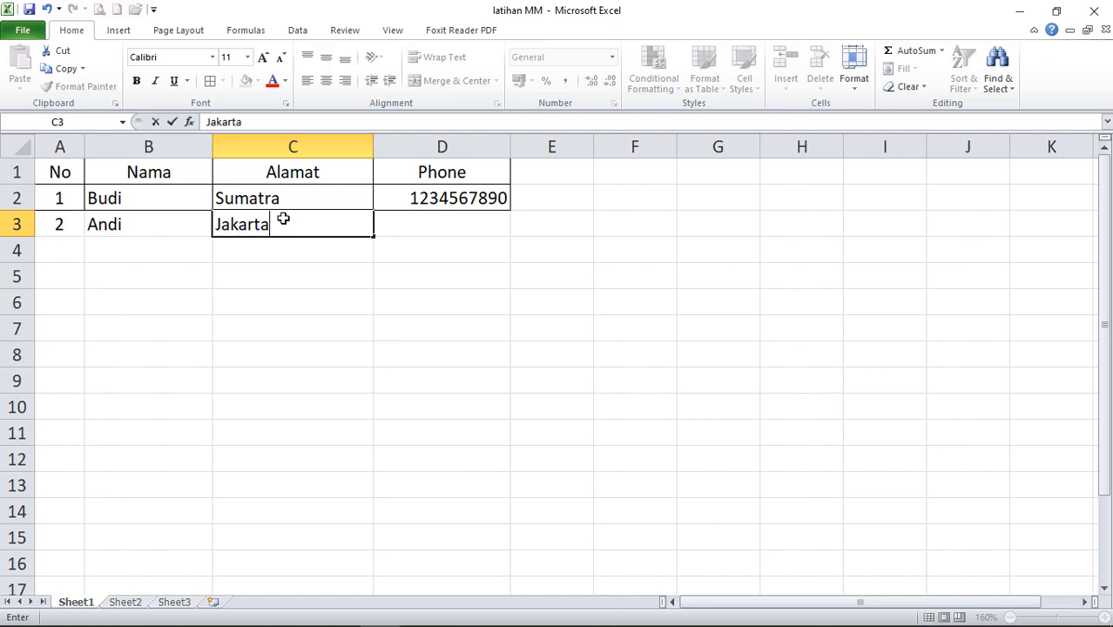
{"action": "left_click", "coordinate": [486, 224]}
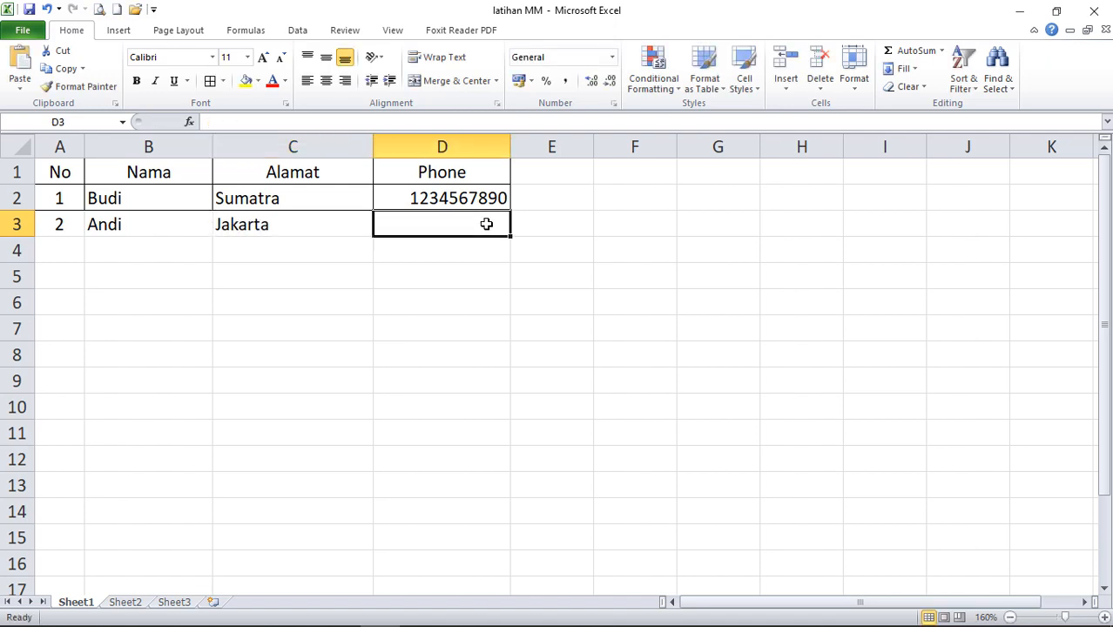
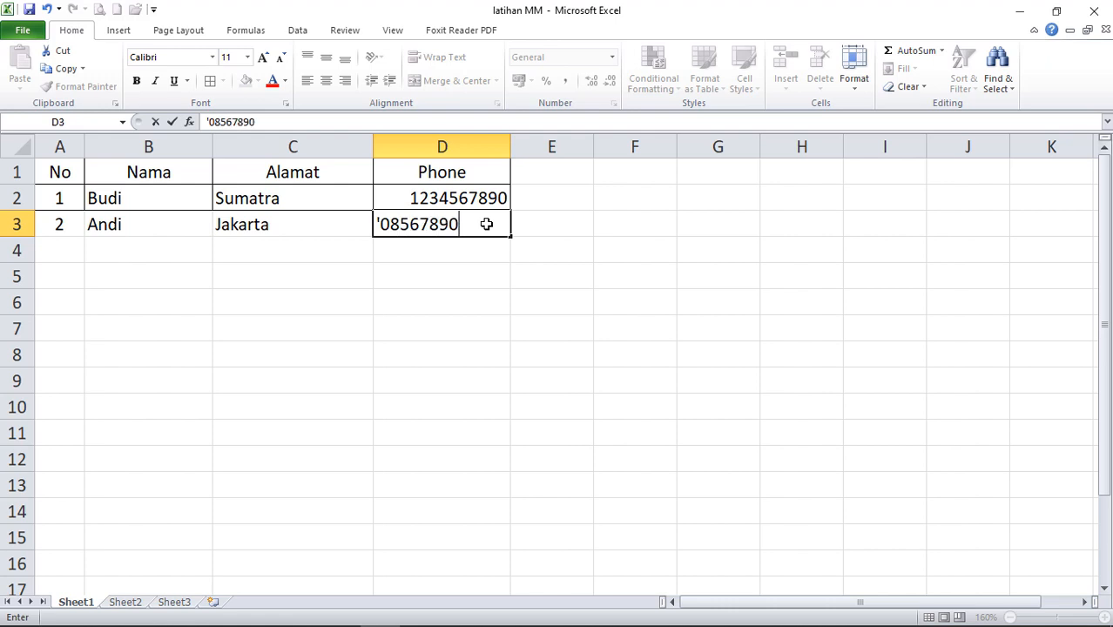
{"action": "left_click", "coordinate": [467, 307]}
{"action": "left_click", "coordinate": [442, 197]}
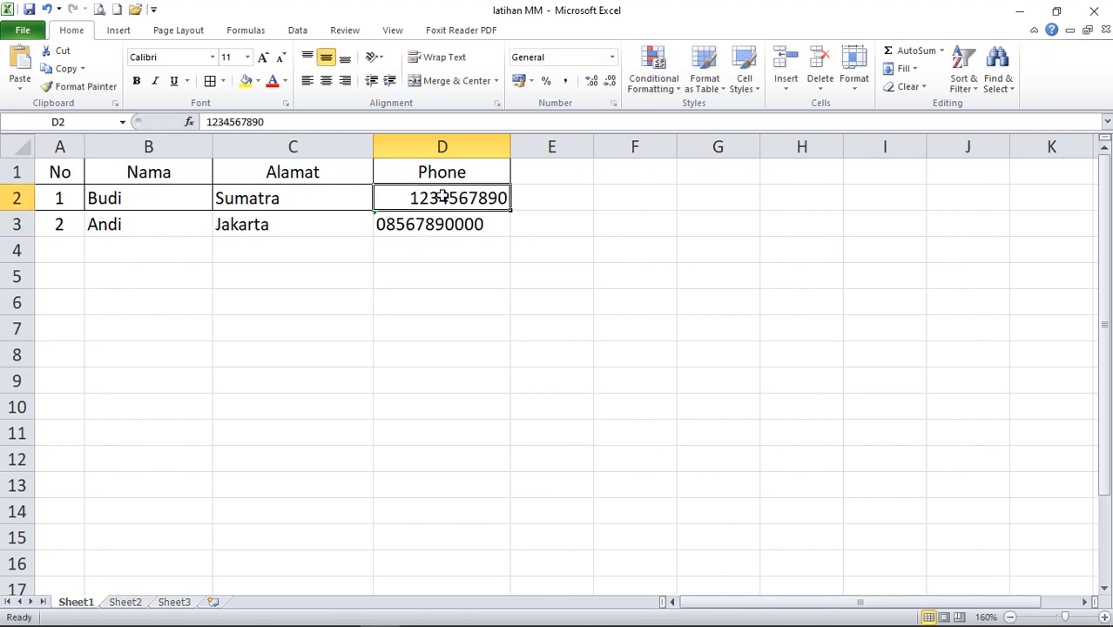
{"action": "left_click", "coordinate": [449, 283]}
{"action": "left_click", "coordinate": [442, 224]}
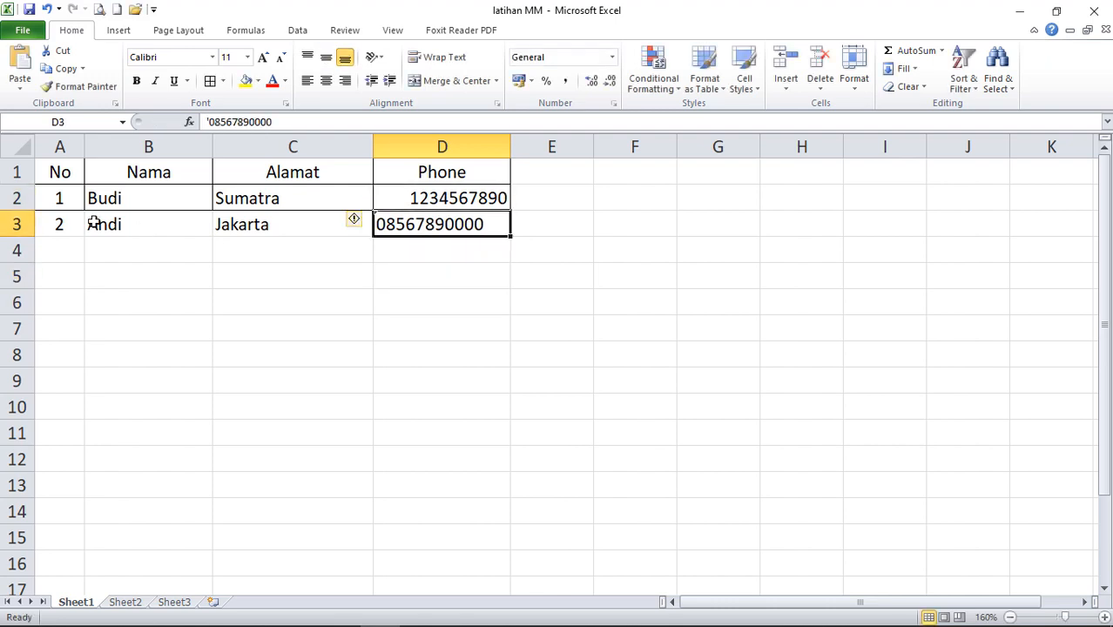
Review both data records in rows 2–3, then return to the Word letter.
{"action": "left_click_drag", "start_coordinate": [59, 198], "coordinate": [428, 216]}
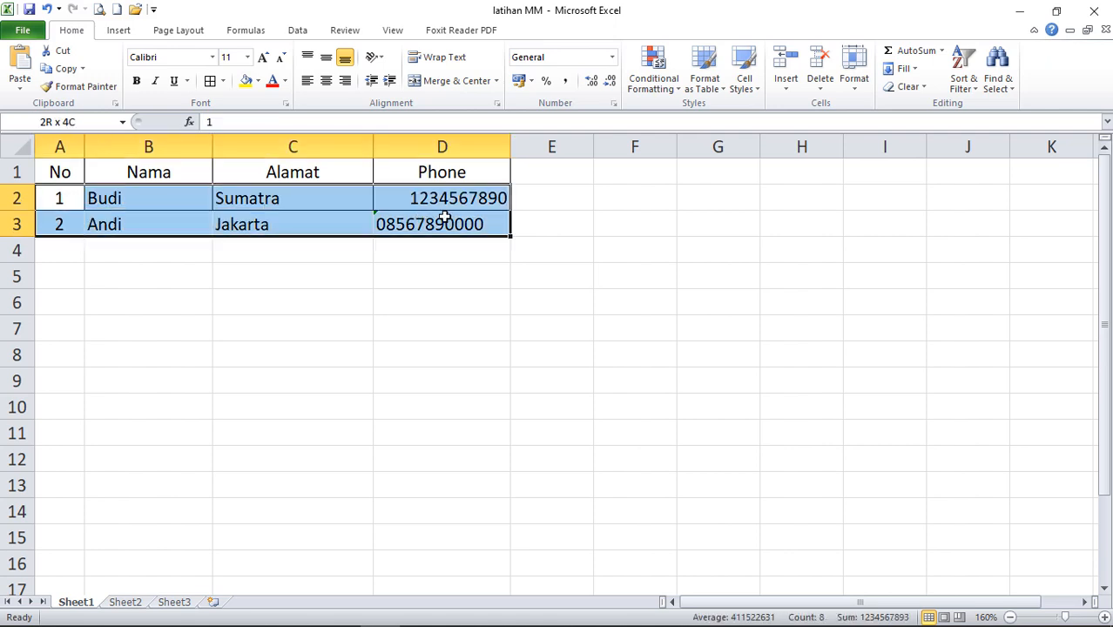
{"action": "left_click", "coordinate": [262, 276]}
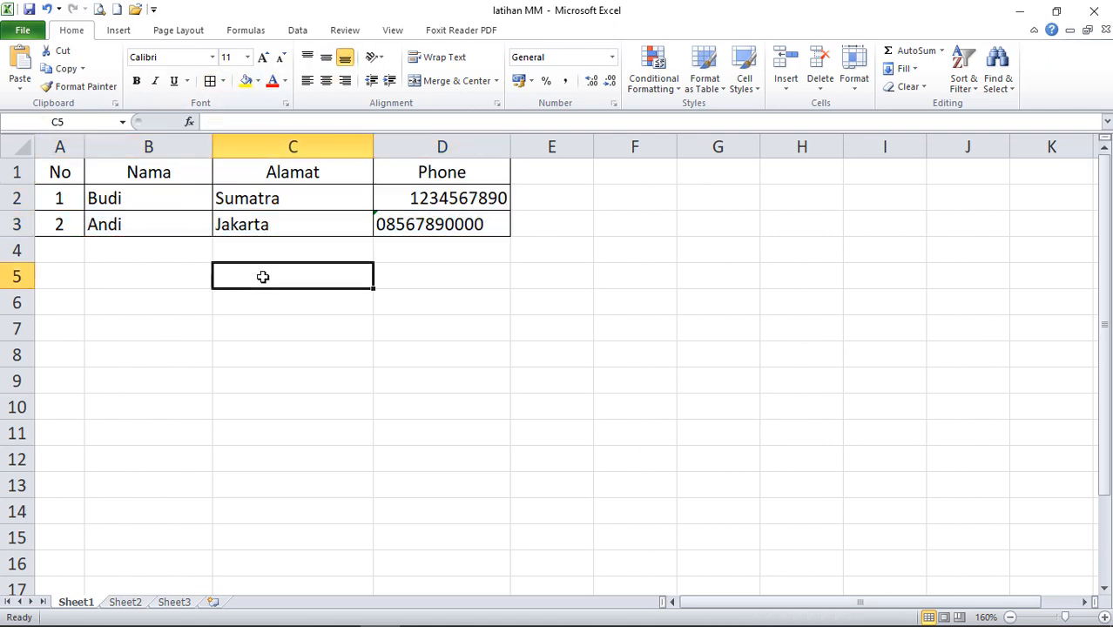
{"action": "mouse_move", "coordinate": [301, 614]}
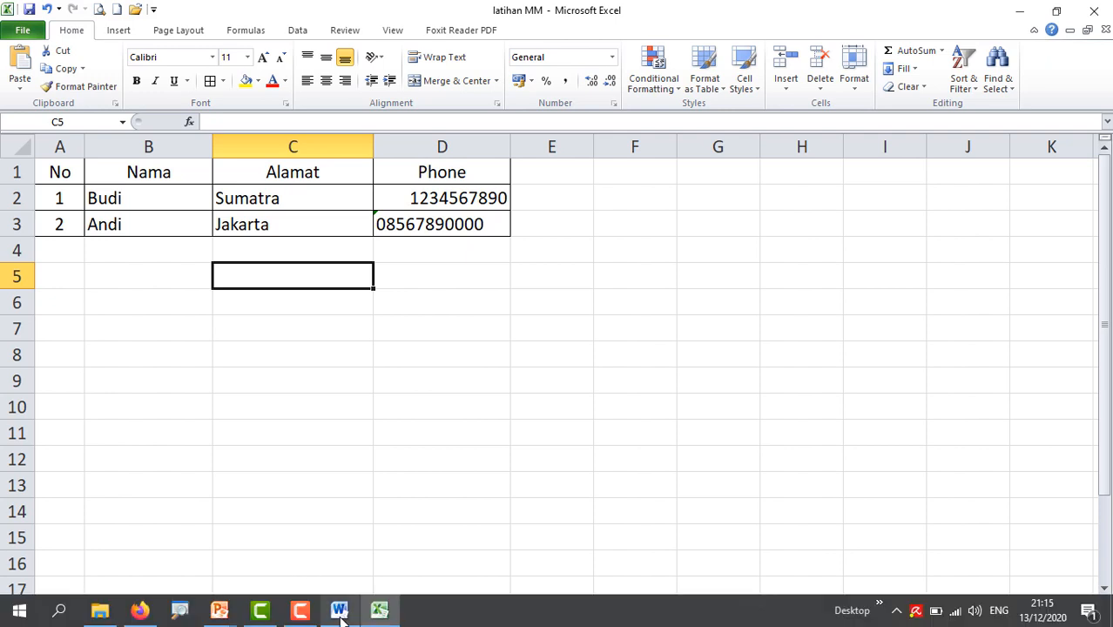
{"action": "left_click", "coordinate": [339, 611]}
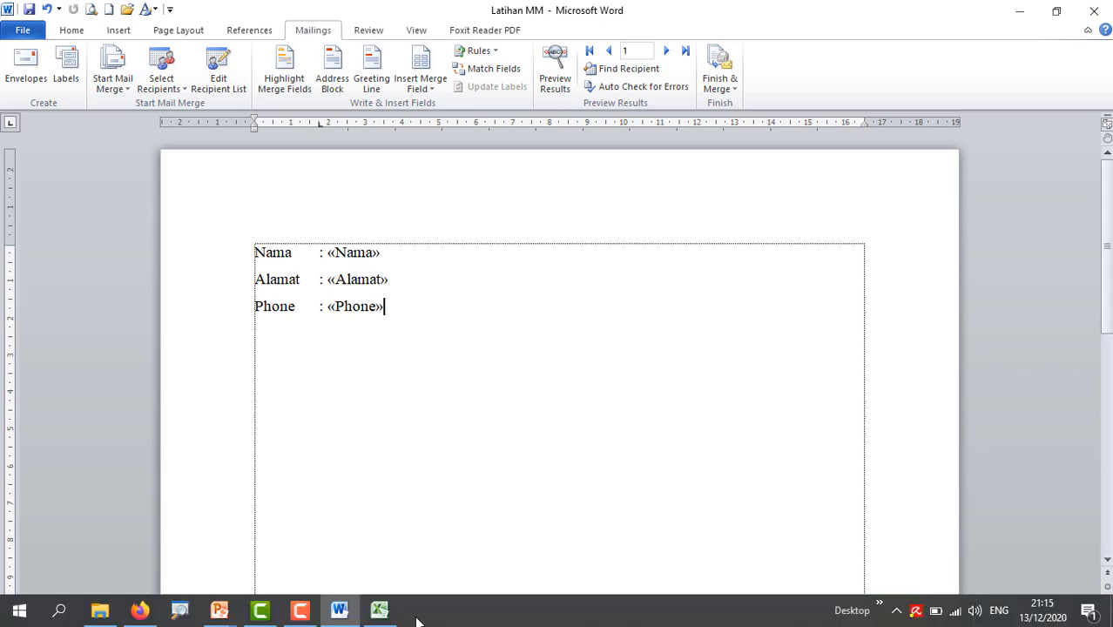
Briefly preview the letter with record 1, then switch back to the merge field codes.
{"action": "left_click", "coordinate": [377, 612]}
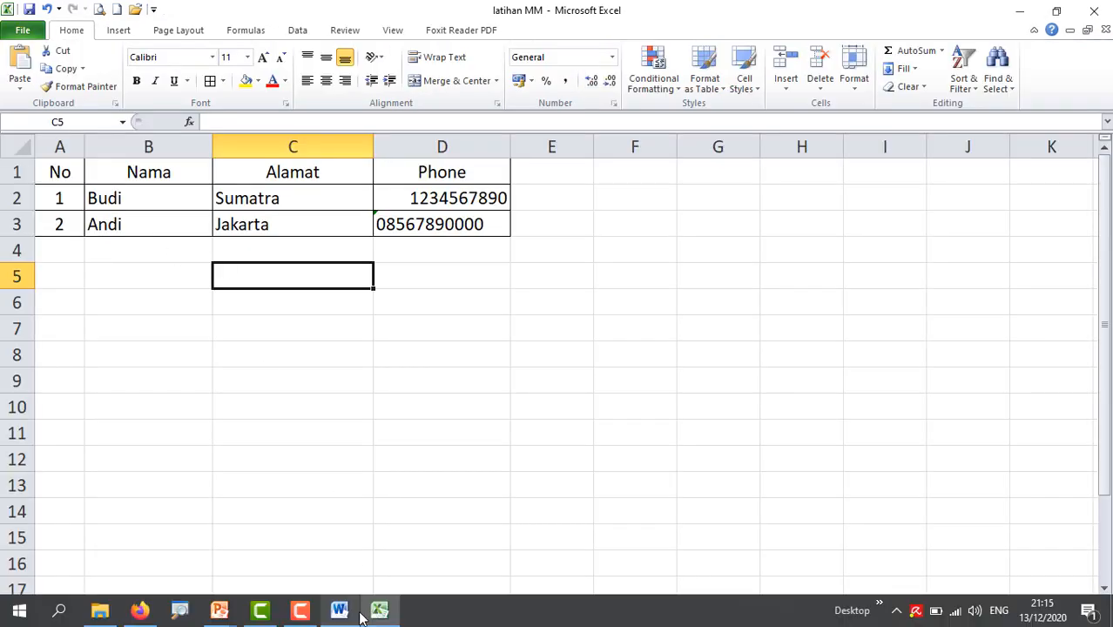
{"action": "left_click", "coordinate": [340, 611]}
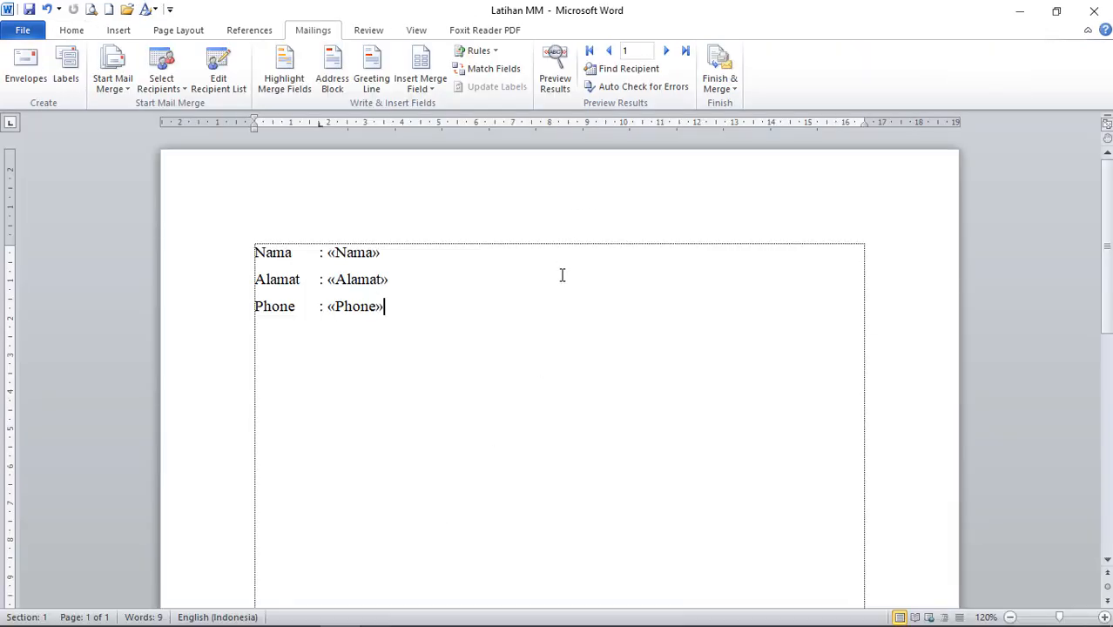
{"action": "left_click", "coordinate": [556, 79]}
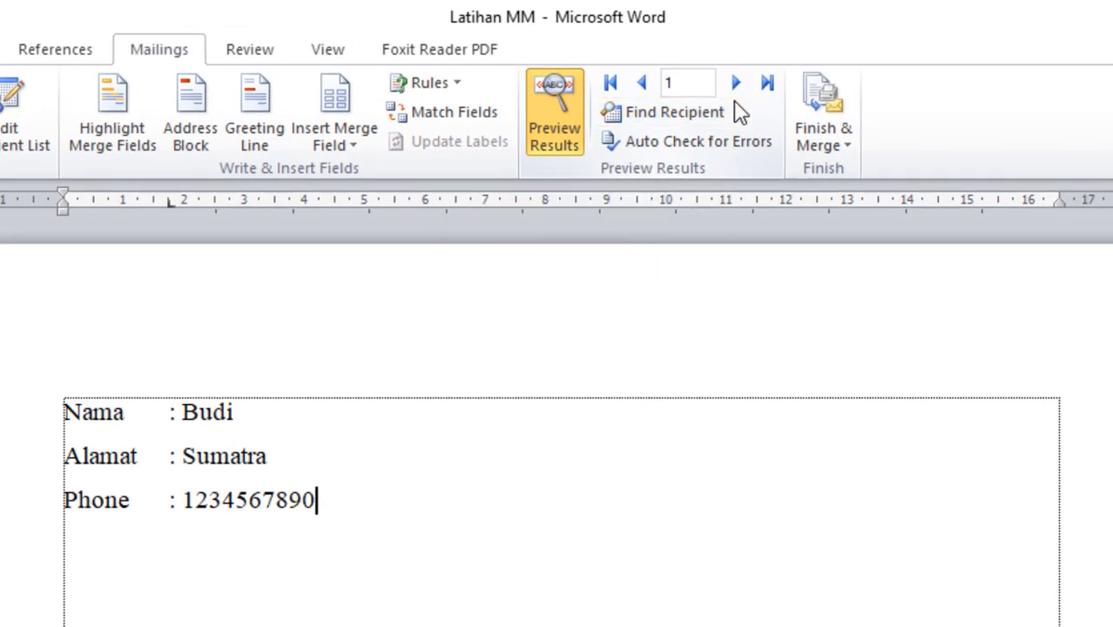
{"action": "left_click", "coordinate": [552, 152]}
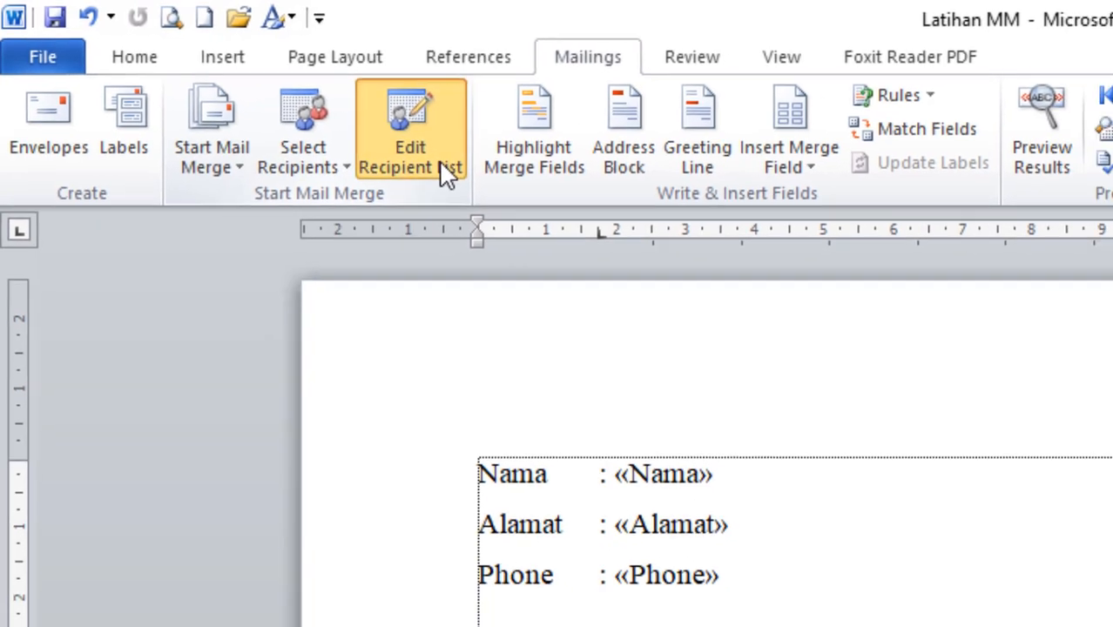
Refresh the recipient list from latihan MM.xlsx so it picks up the second record.
{"action": "left_click", "coordinate": [464, 170]}
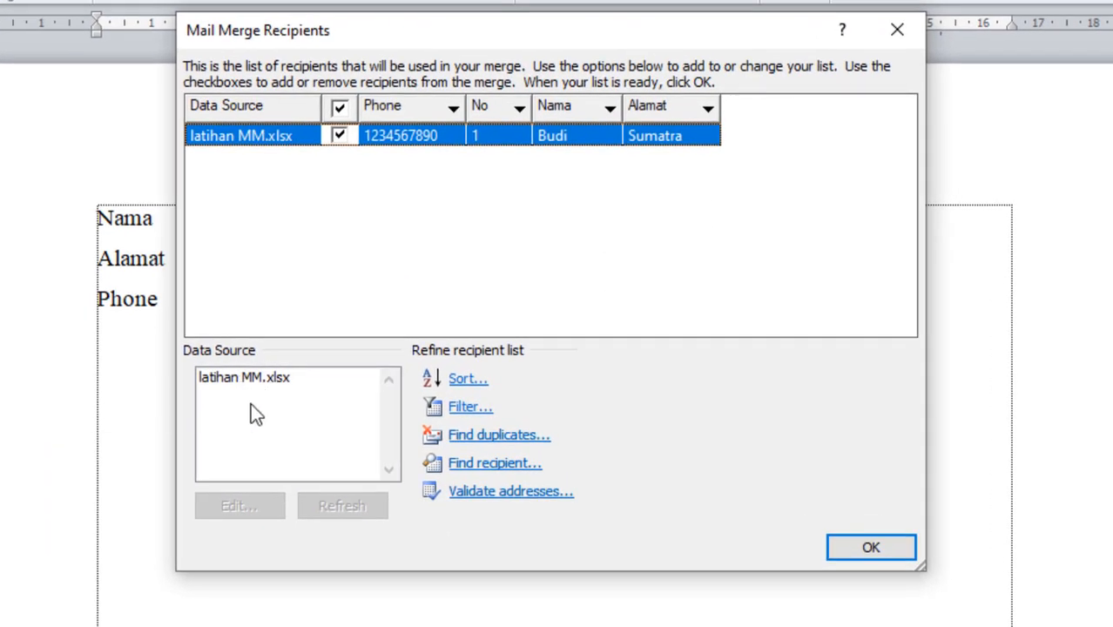
{"action": "left_click", "coordinate": [237, 377]}
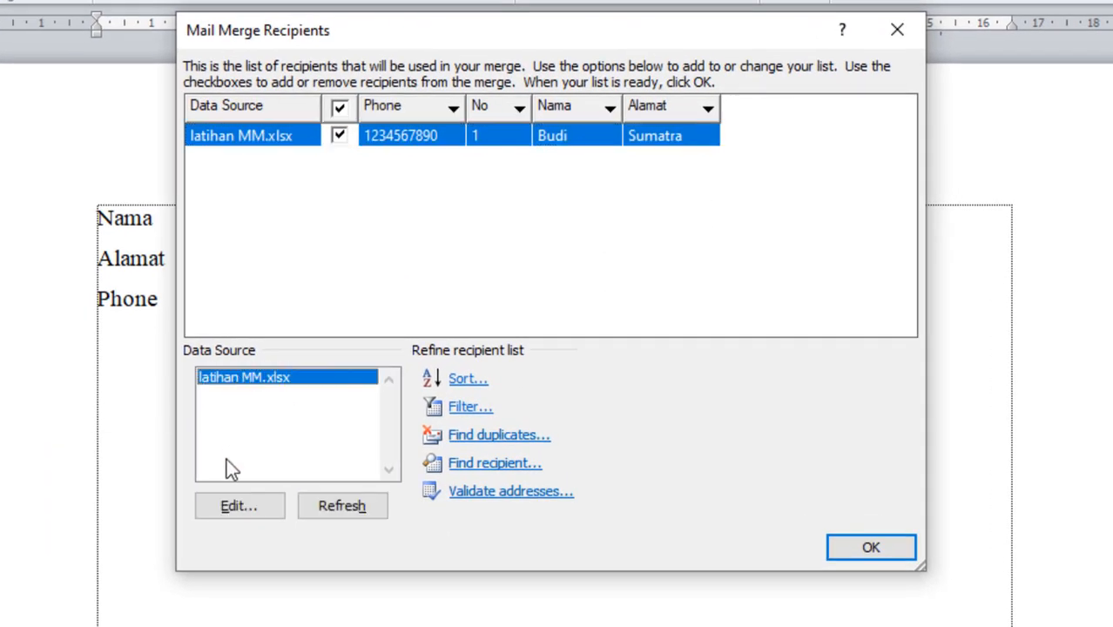
{"action": "left_click", "coordinate": [343, 508]}
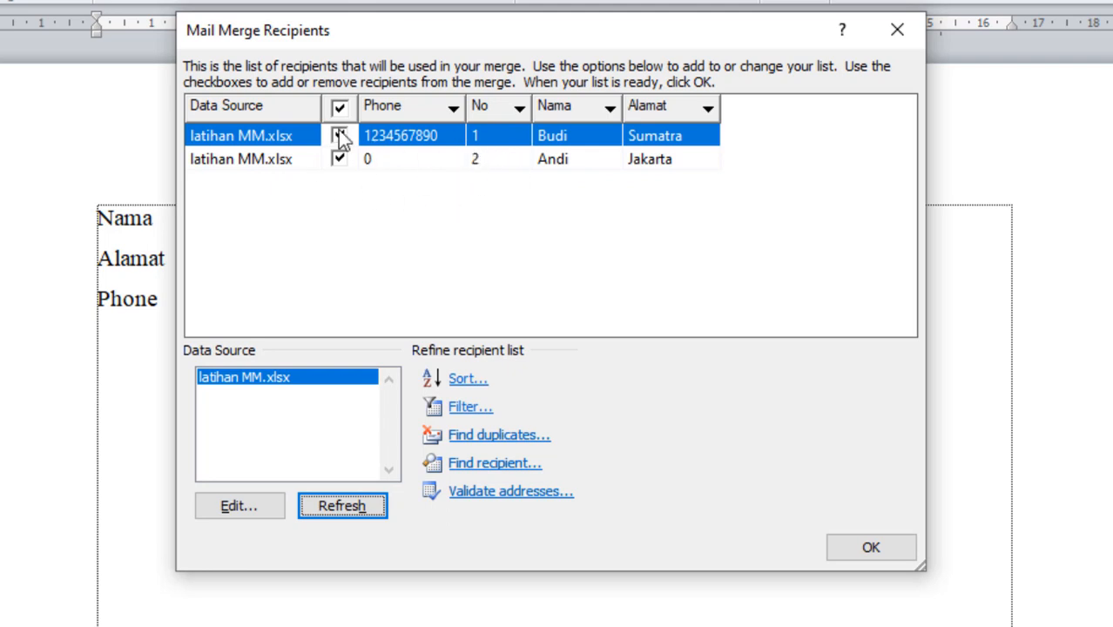
{"action": "left_click", "coordinate": [870, 548]}
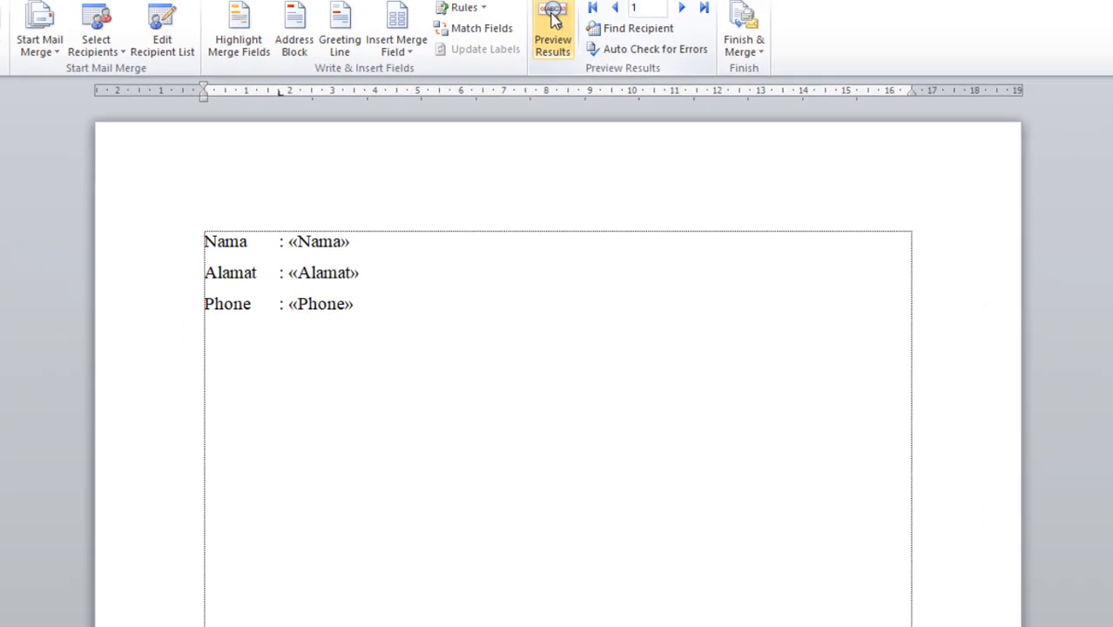
Preview record 2's letter, stepping back to record 1 and forward again, then go to Excel.
{"action": "left_click", "coordinate": [555, 72]}
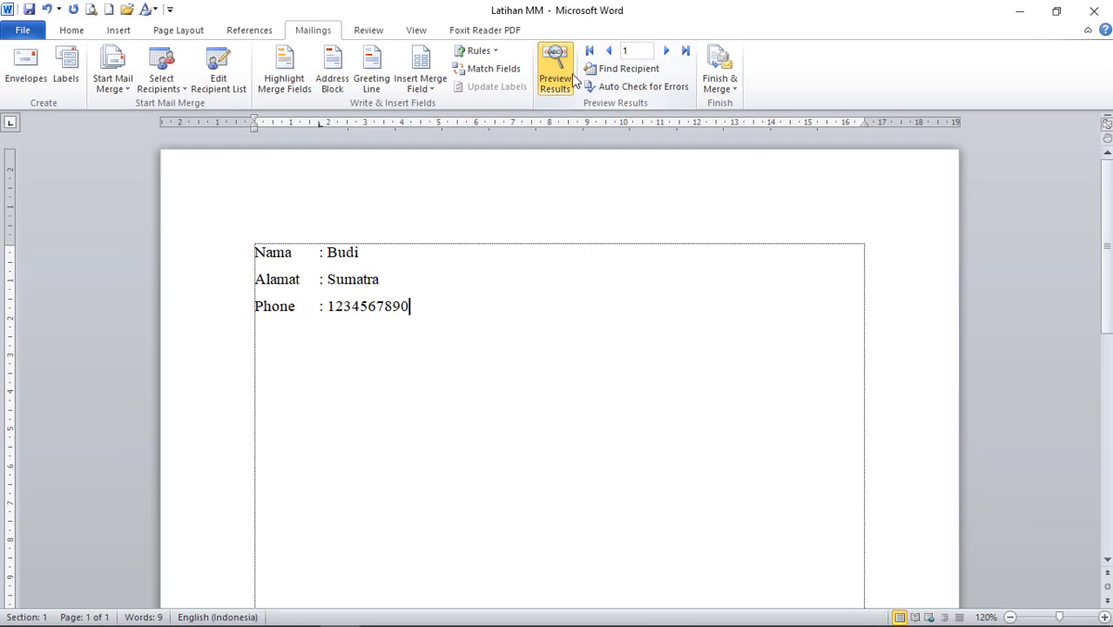
{"action": "left_click", "coordinate": [666, 52]}
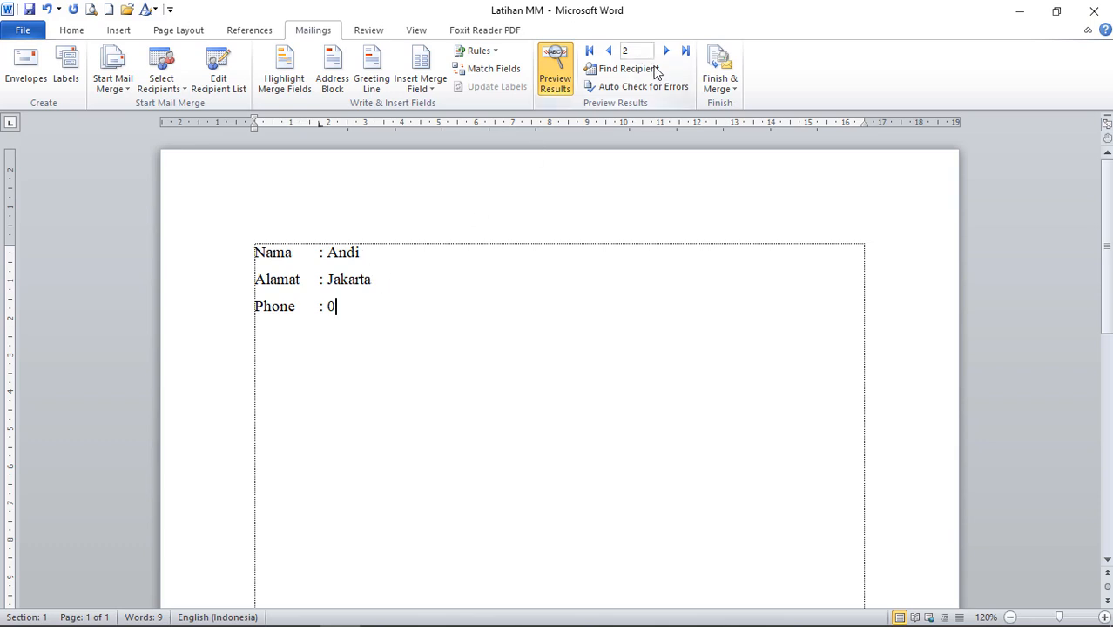
{"action": "left_click", "coordinate": [609, 51]}
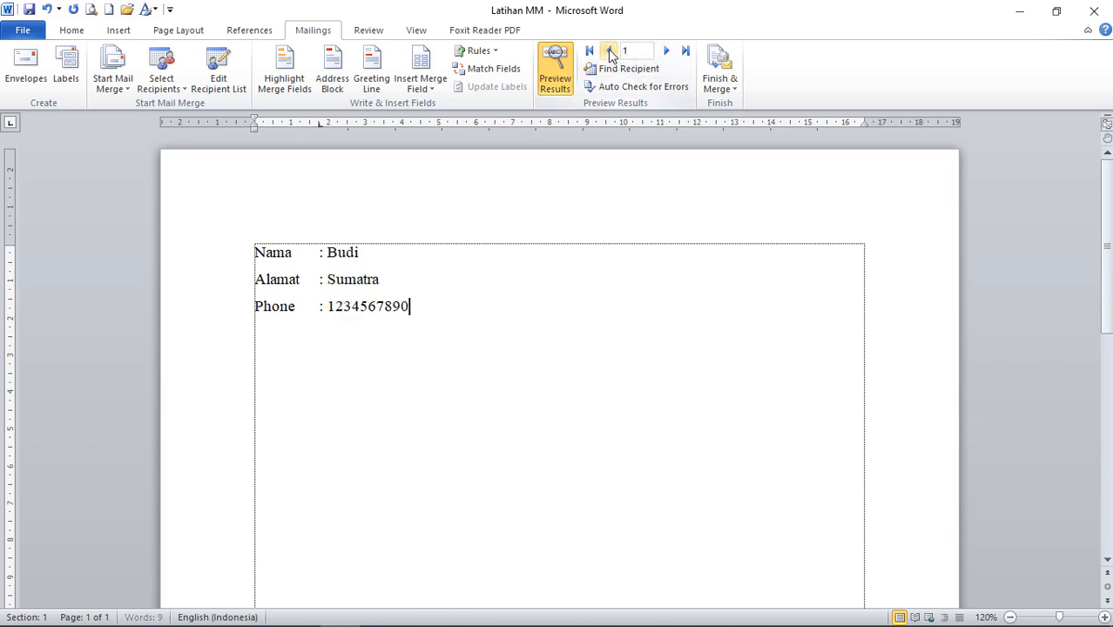
{"action": "left_click", "coordinate": [670, 51]}
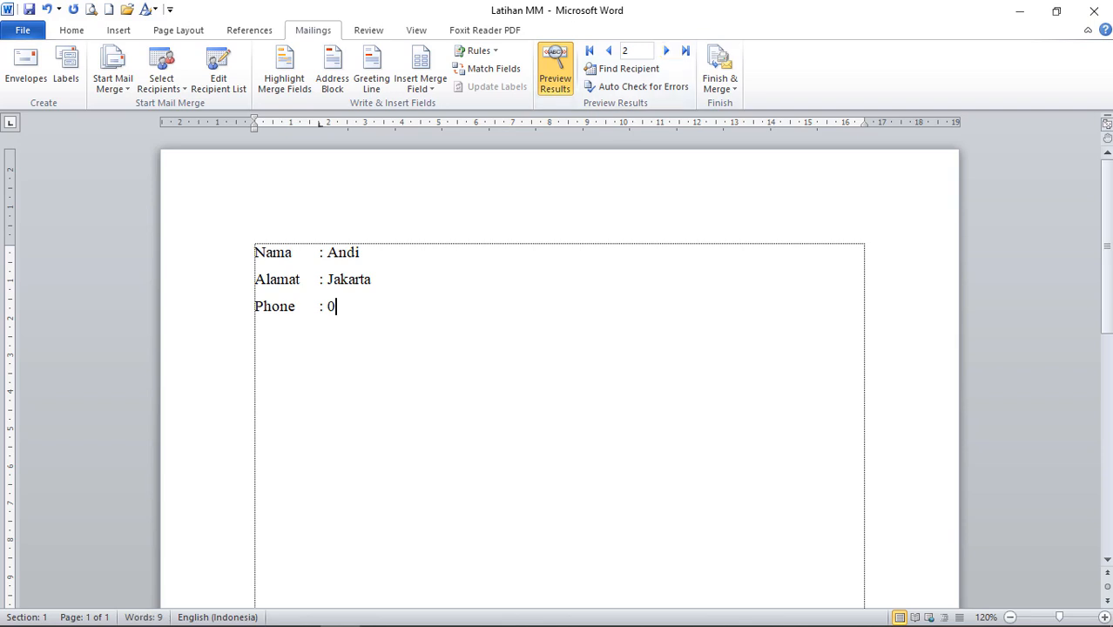
{"action": "left_click", "coordinate": [379, 610]}
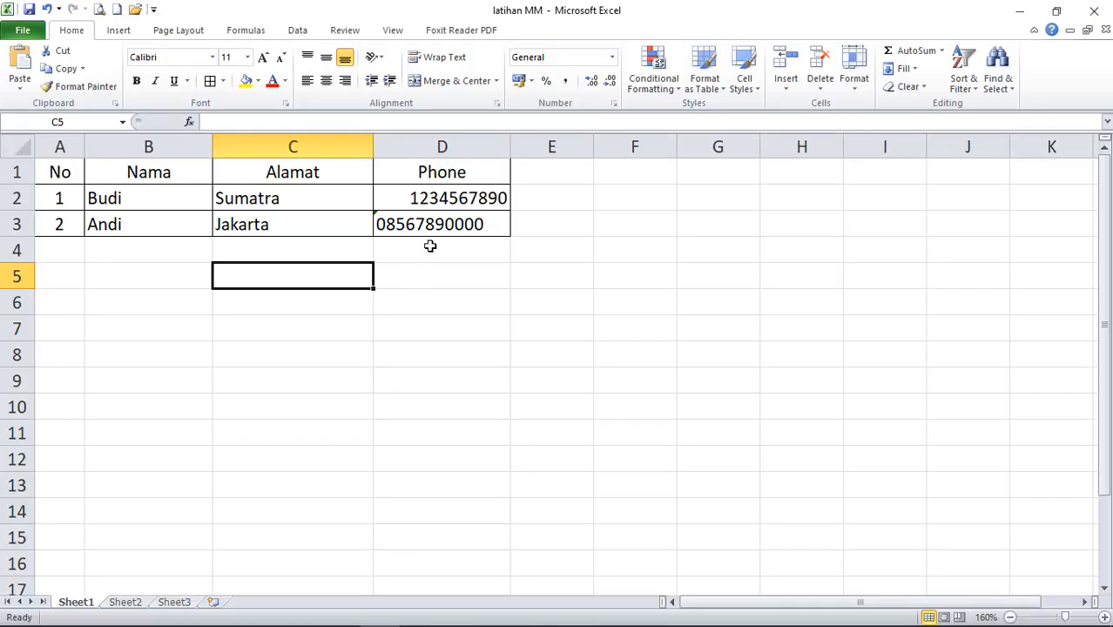
Inspect phone cells D3, D4 and D2 plus C3 without changes, then return to Word.
{"action": "left_click", "coordinate": [482, 224]}
{"action": "left_click", "coordinate": [250, 226]}
{"action": "left_click", "coordinate": [418, 226]}
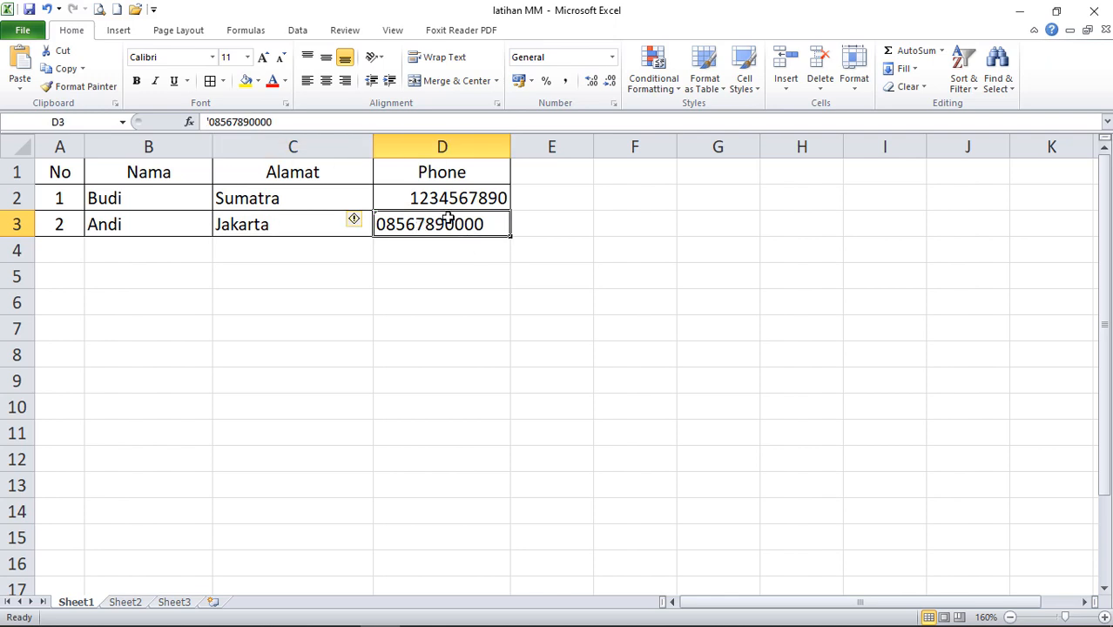
{"action": "left_click", "coordinate": [474, 258]}
{"action": "left_click", "coordinate": [468, 221]}
{"action": "left_click", "coordinate": [428, 195]}
{"action": "left_click", "coordinate": [430, 219]}
{"action": "left_click", "coordinate": [339, 611]}
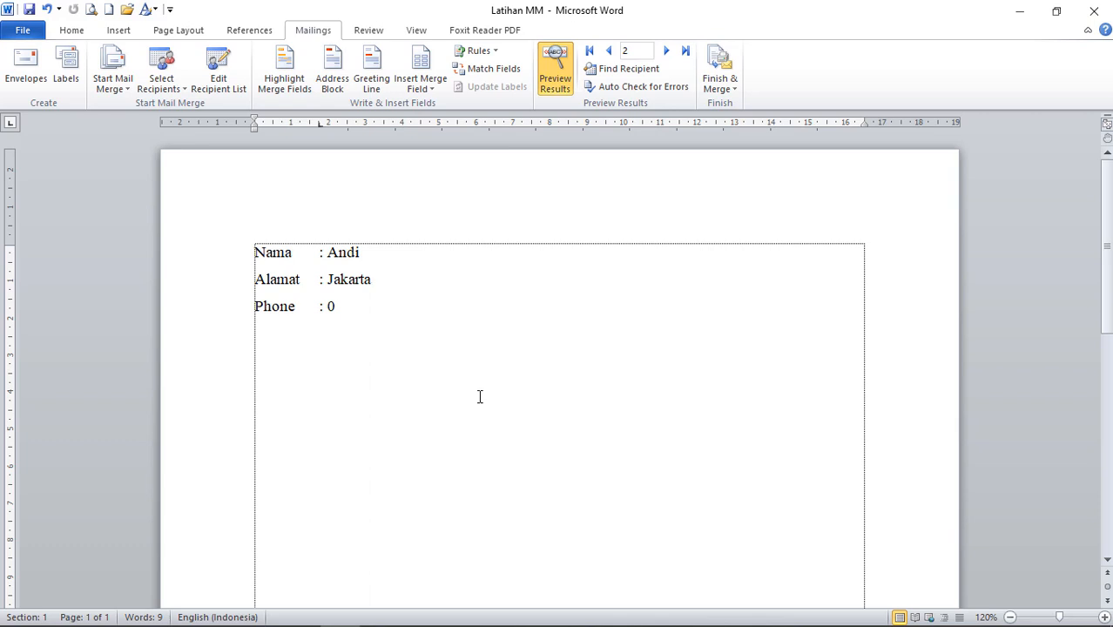
Turn off the merged data preview and briefly visit then leave the File view.
{"action": "left_click", "coordinate": [555, 74]}
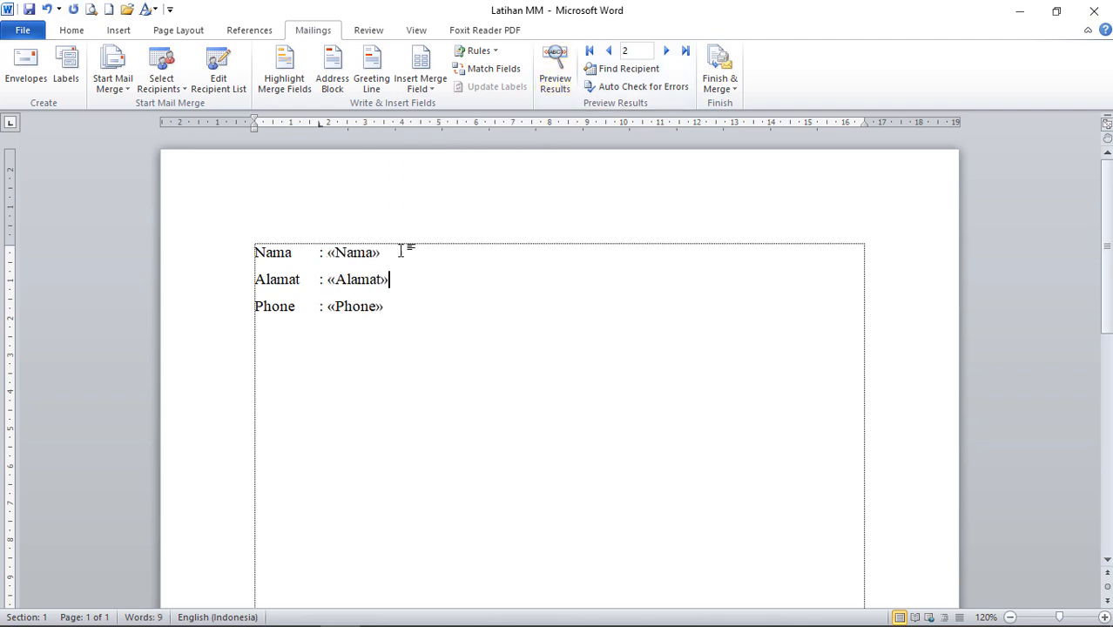
{"action": "left_click", "coordinate": [72, 31]}
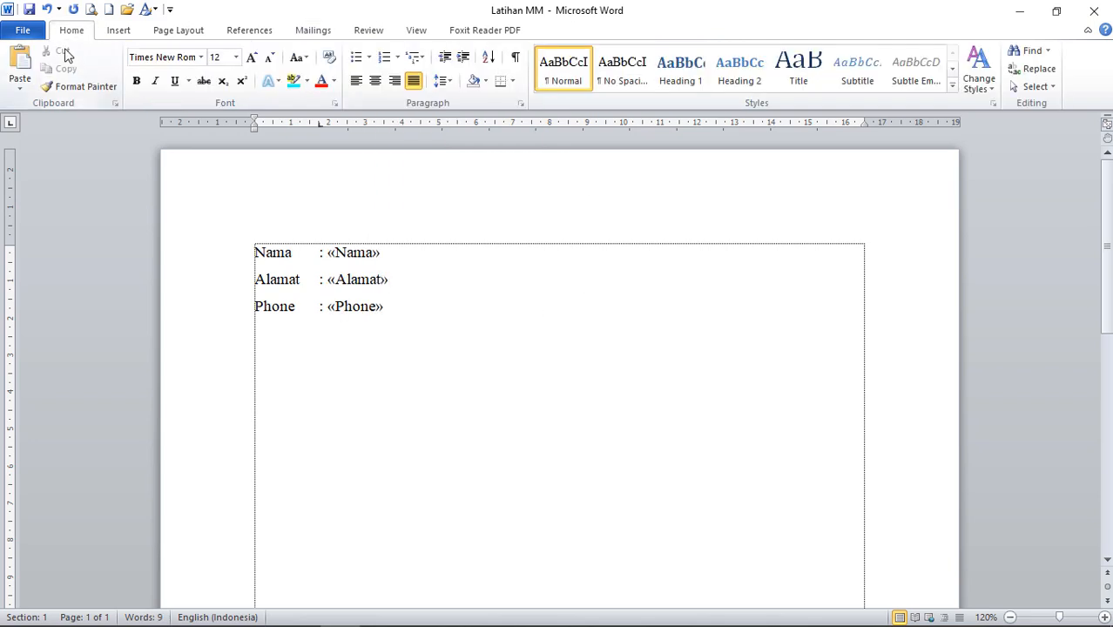
{"action": "left_click", "coordinate": [23, 32]}
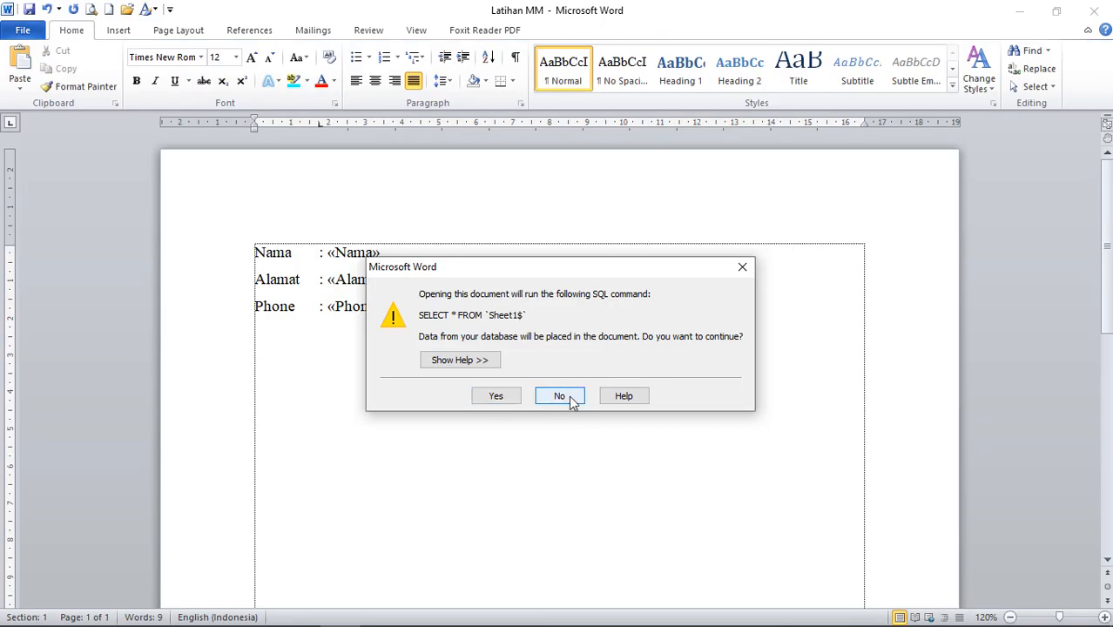
{"action": "left_click", "coordinate": [740, 268]}
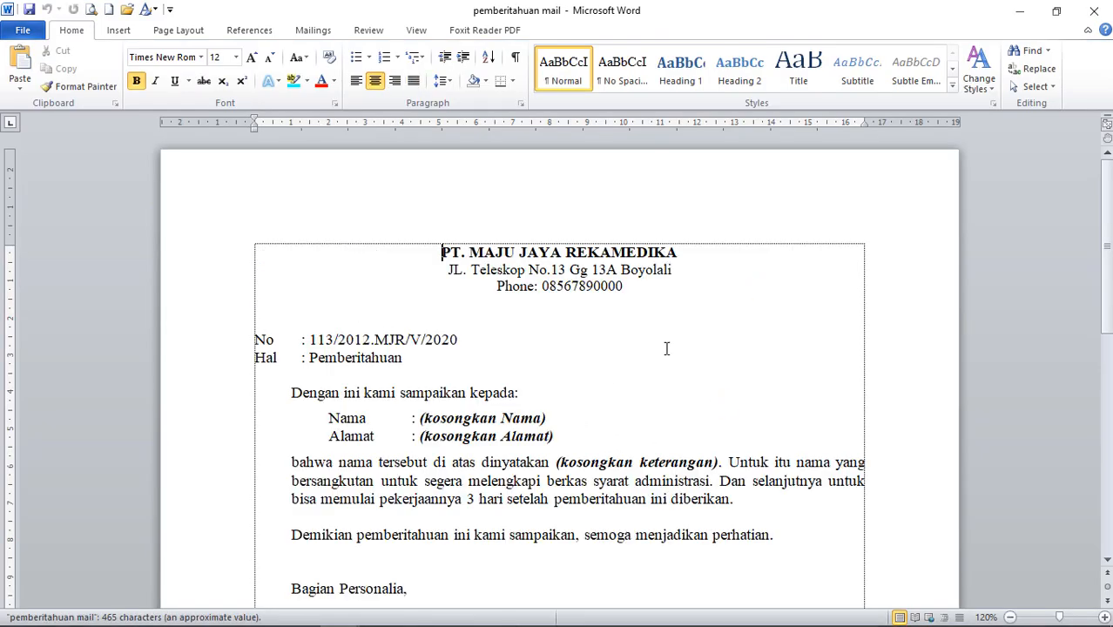
Close the pemberitahuan mail letter and then the Latihan MM document.
{"action": "left_click", "coordinate": [1095, 11]}
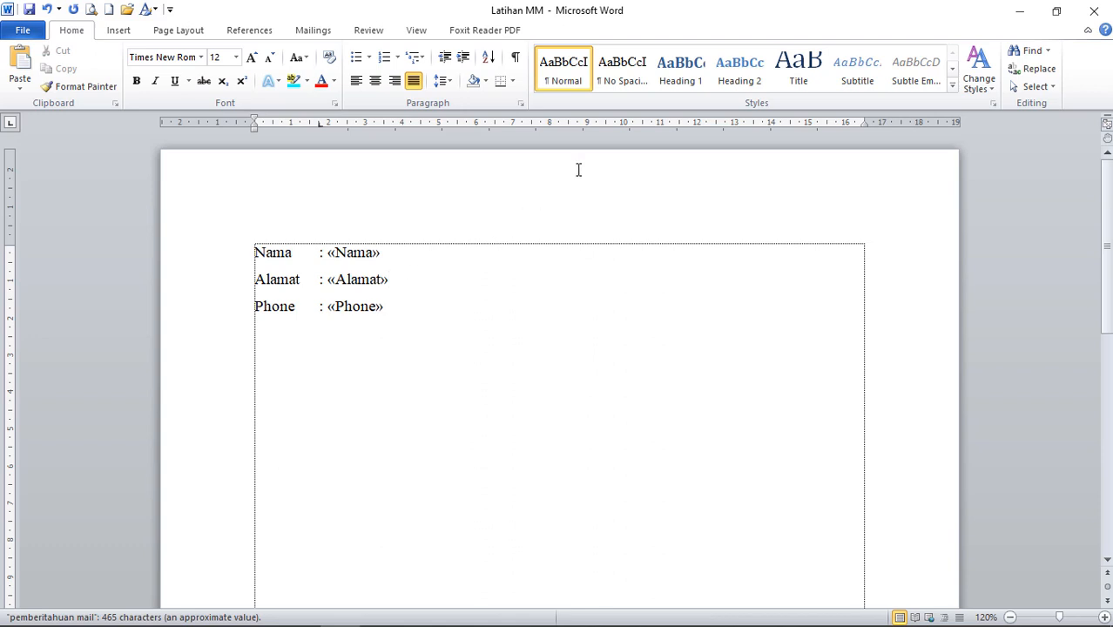
{"action": "left_click", "coordinate": [389, 278]}
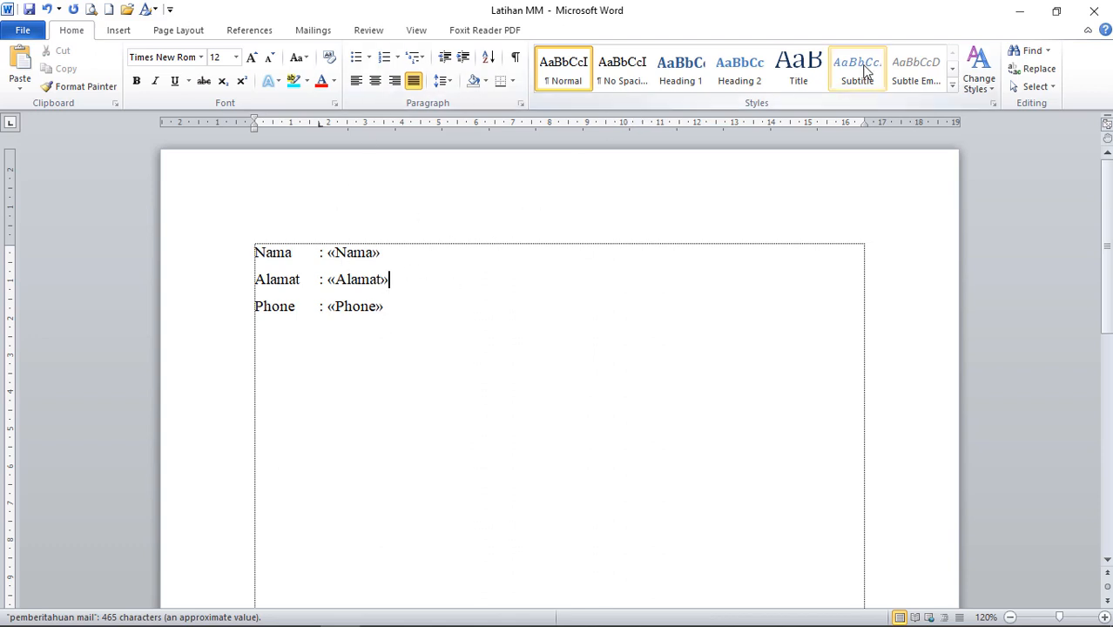
{"action": "left_click", "coordinate": [1092, 10]}
Save Latihan MM, close Excel, and reopen Latihan MM from Documents in File Explorer.
{"action": "left_click", "coordinate": [488, 353]}
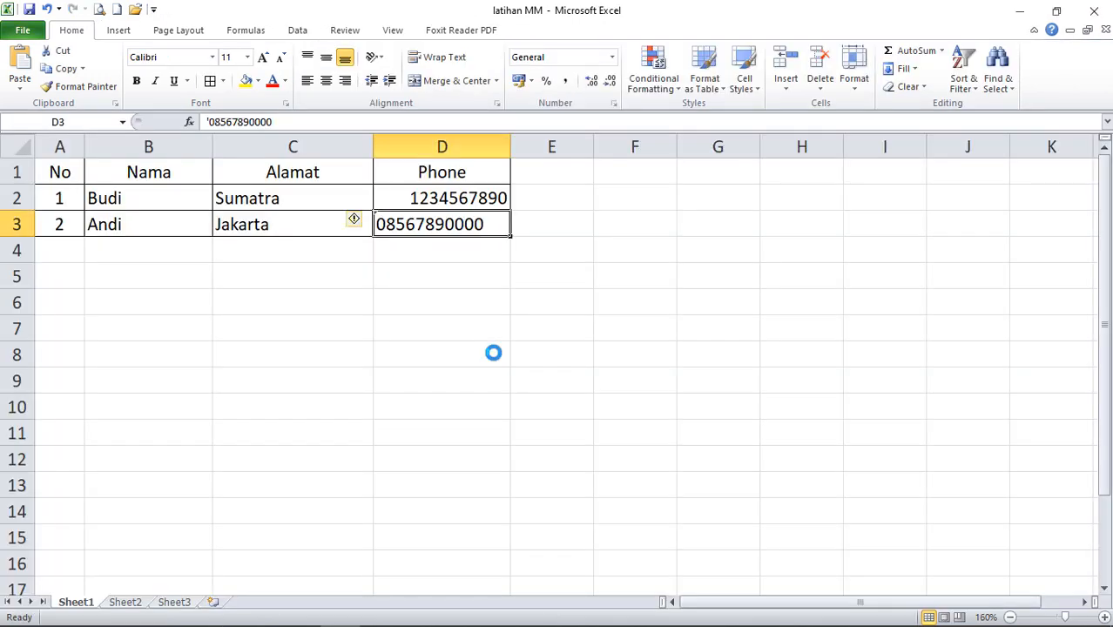
{"action": "left_click", "coordinate": [1092, 13]}
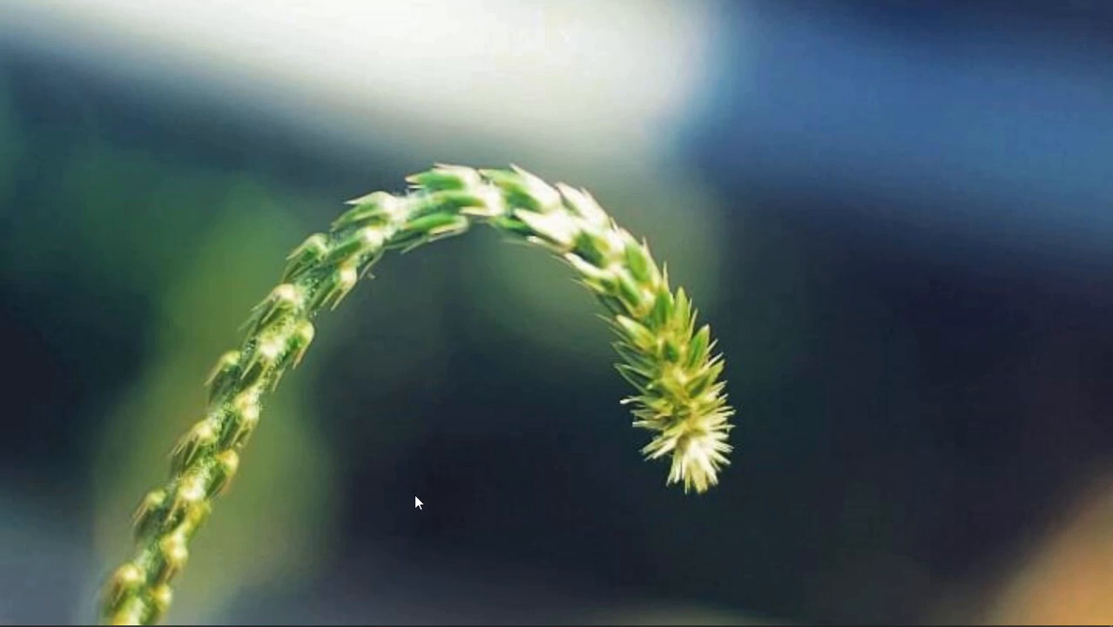
{"action": "mouse_move", "coordinate": [140, 624]}
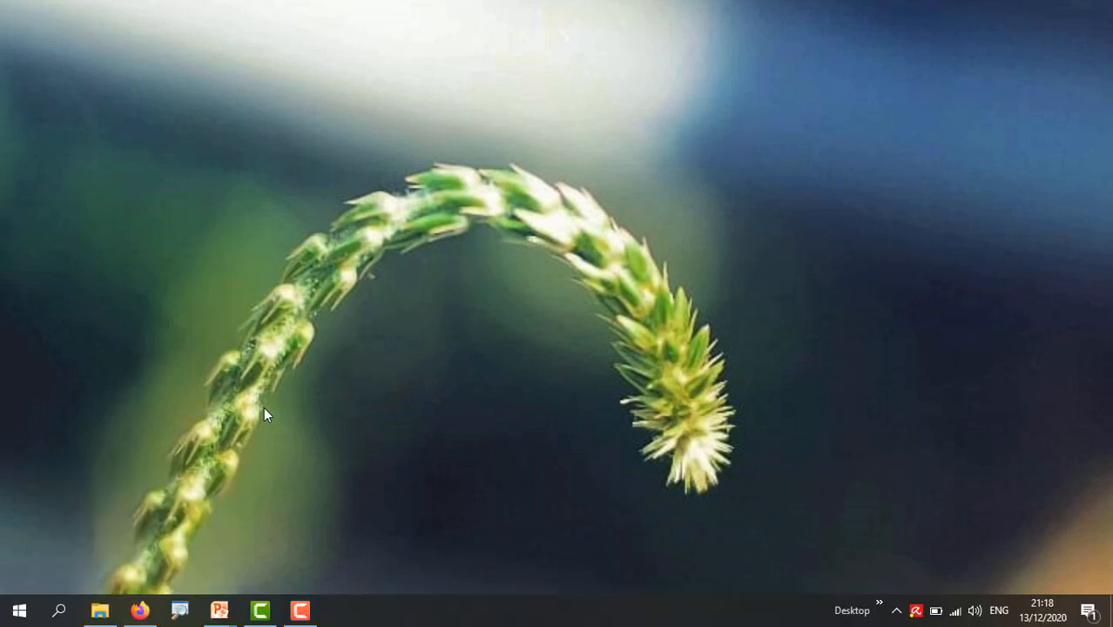
{"action": "left_click", "coordinate": [99, 612]}
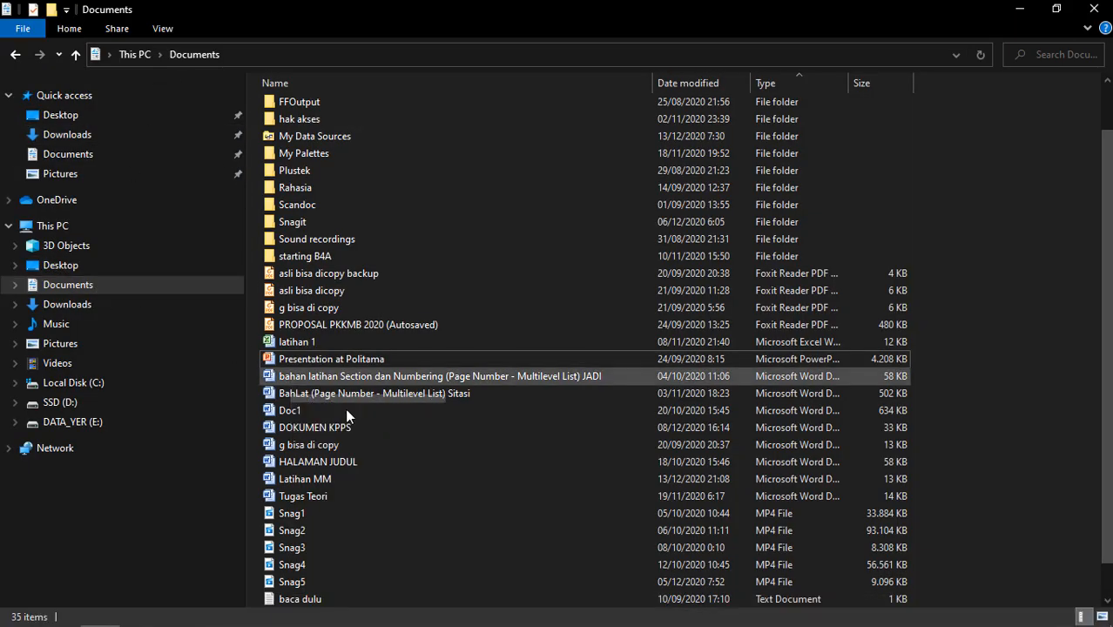
{"action": "double_click", "coordinate": [283, 482]}
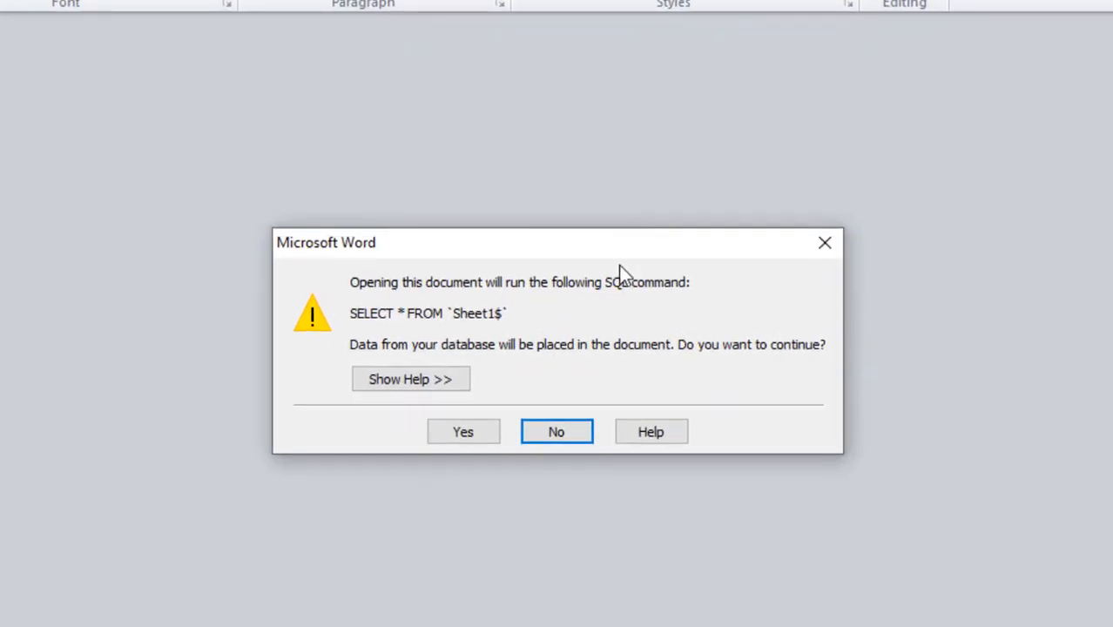
Accept the SQL prompt running SELECT * FROM Sheet1$ so Latihan MM opens with its data.
{"action": "left_click_drag", "start_coordinate": [566, 247], "coordinate": [530, 72]}
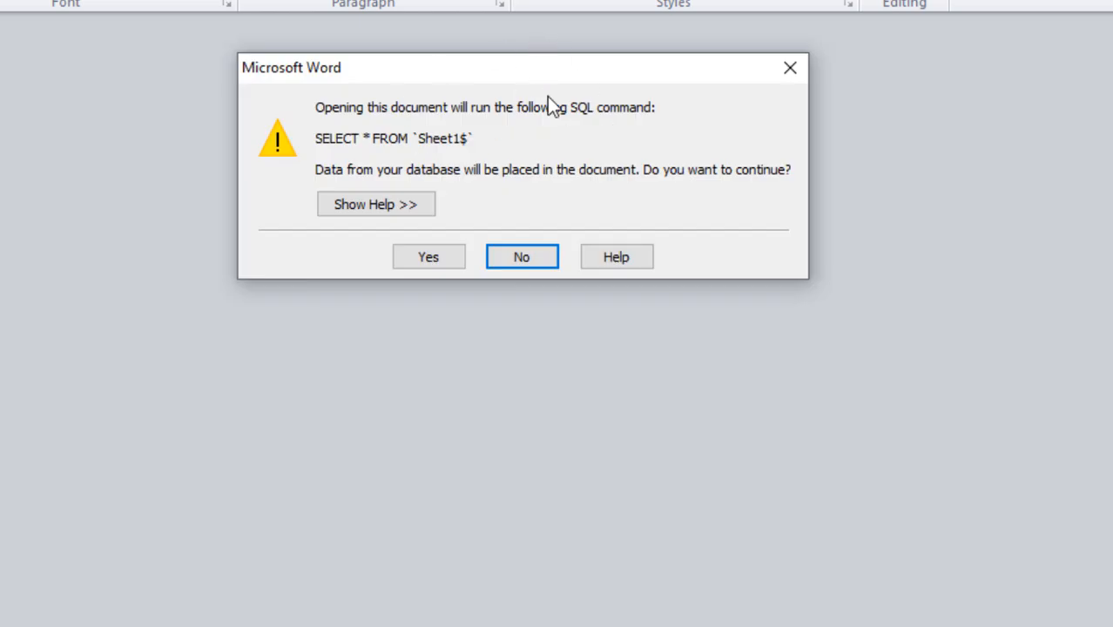
{"action": "left_click_drag", "start_coordinate": [499, 62], "coordinate": [506, 125]}
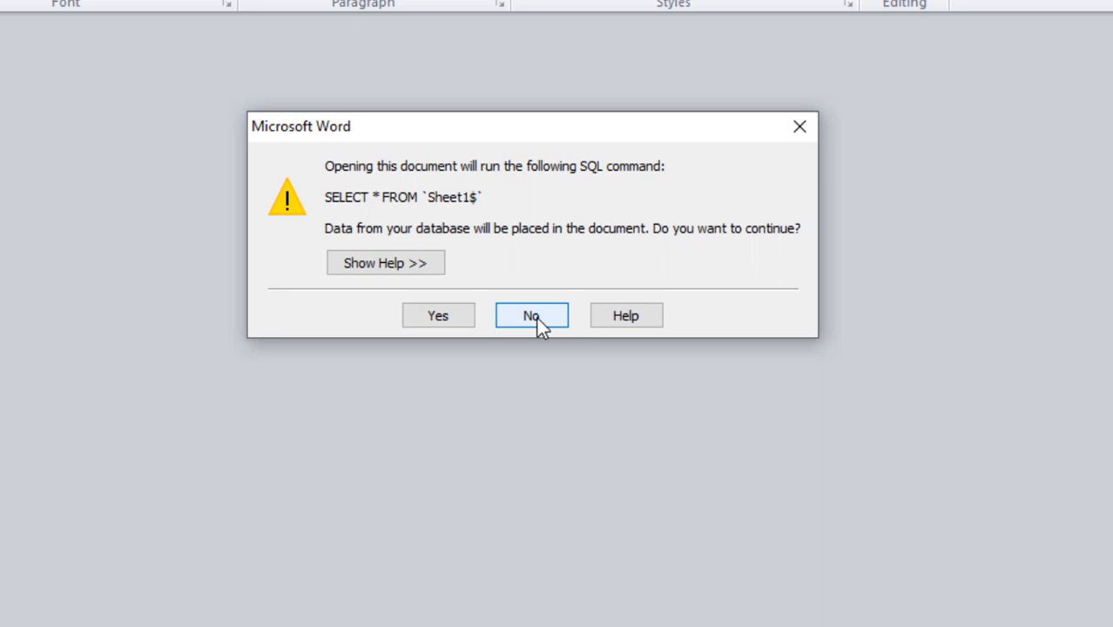
{"action": "left_click", "coordinate": [443, 327]}
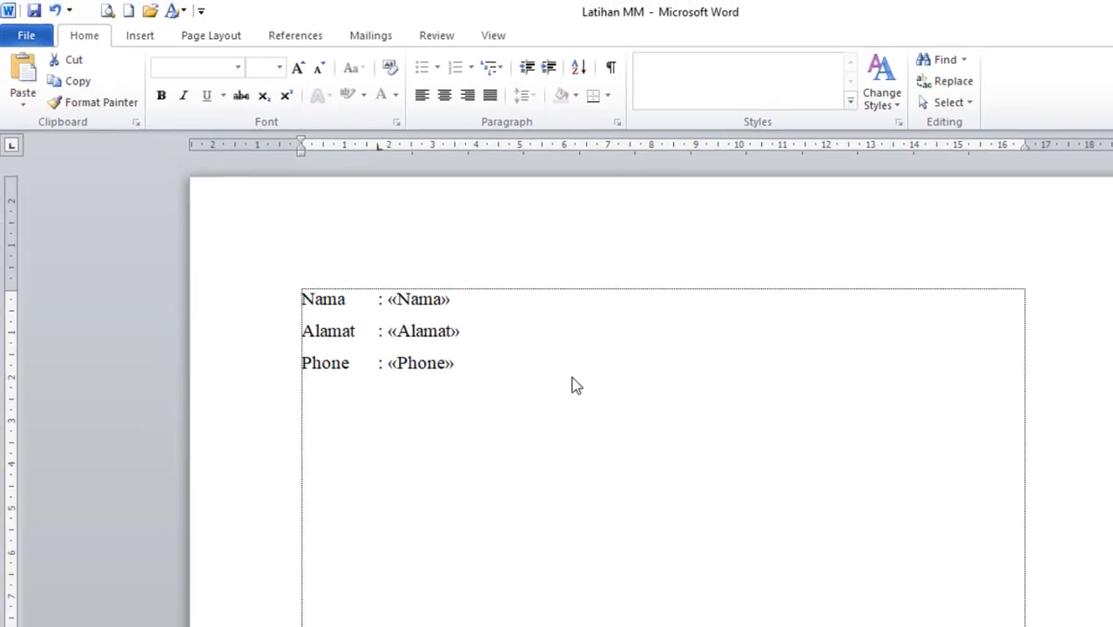
{"action": "left_click", "coordinate": [381, 39]}
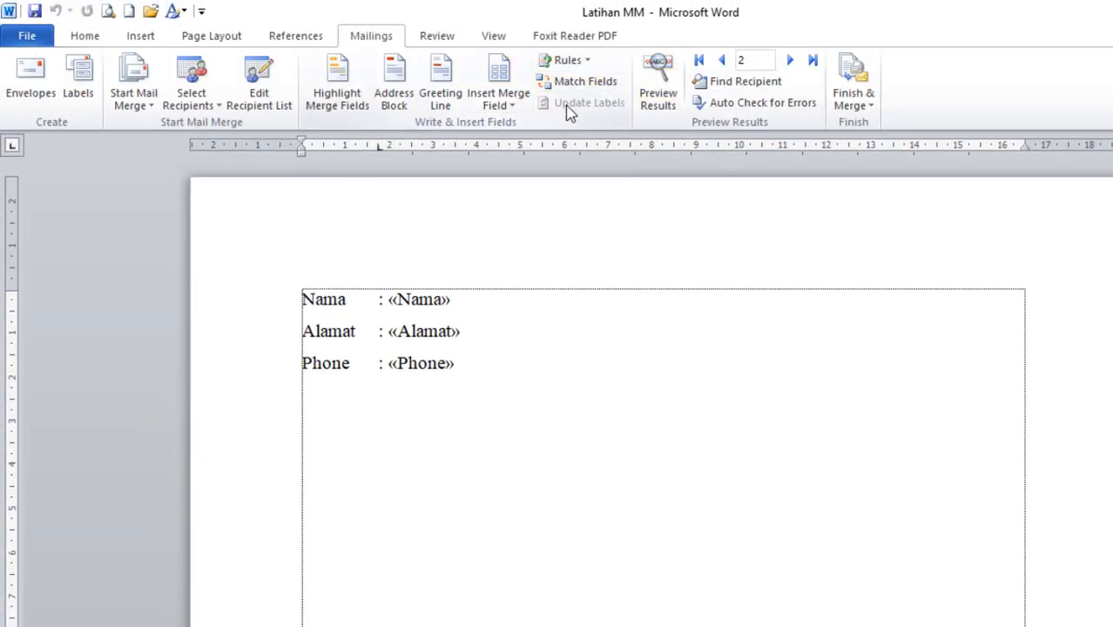
{"action": "left_click", "coordinate": [664, 78]}
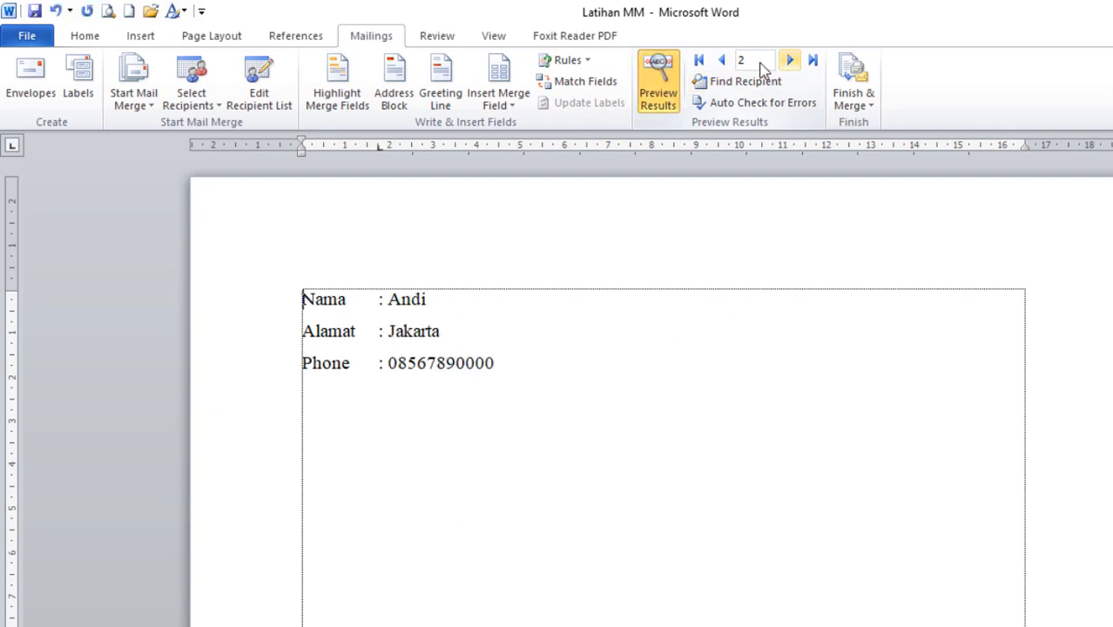
{"action": "left_click", "coordinate": [721, 61]}
{"action": "left_click", "coordinate": [790, 61]}
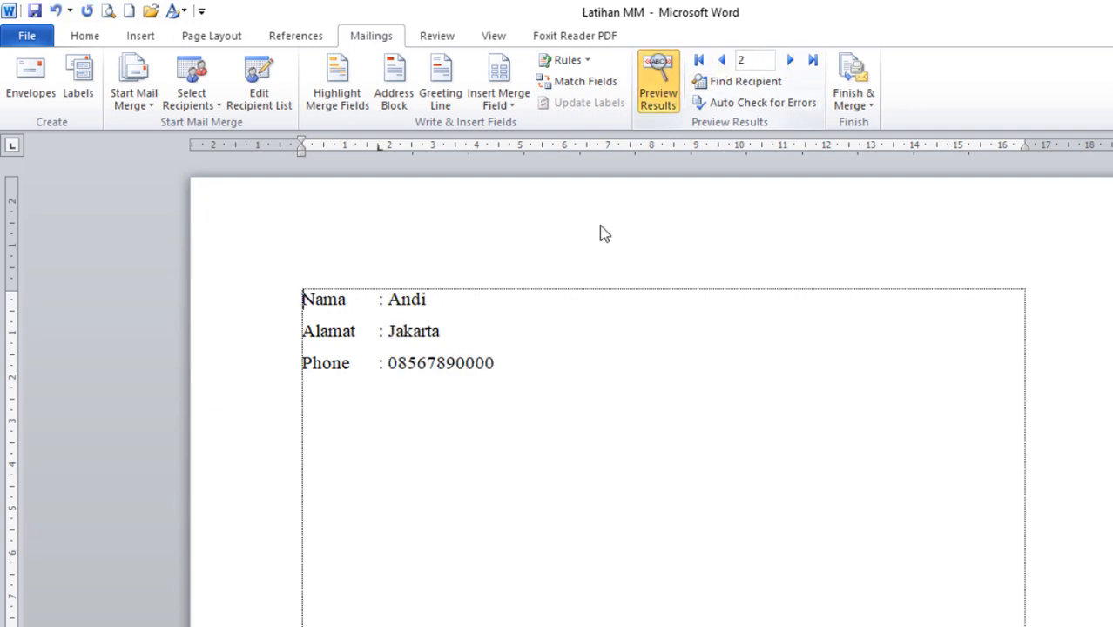
{"action": "left_click_drag", "start_coordinate": [391, 362], "coordinate": [510, 355]}
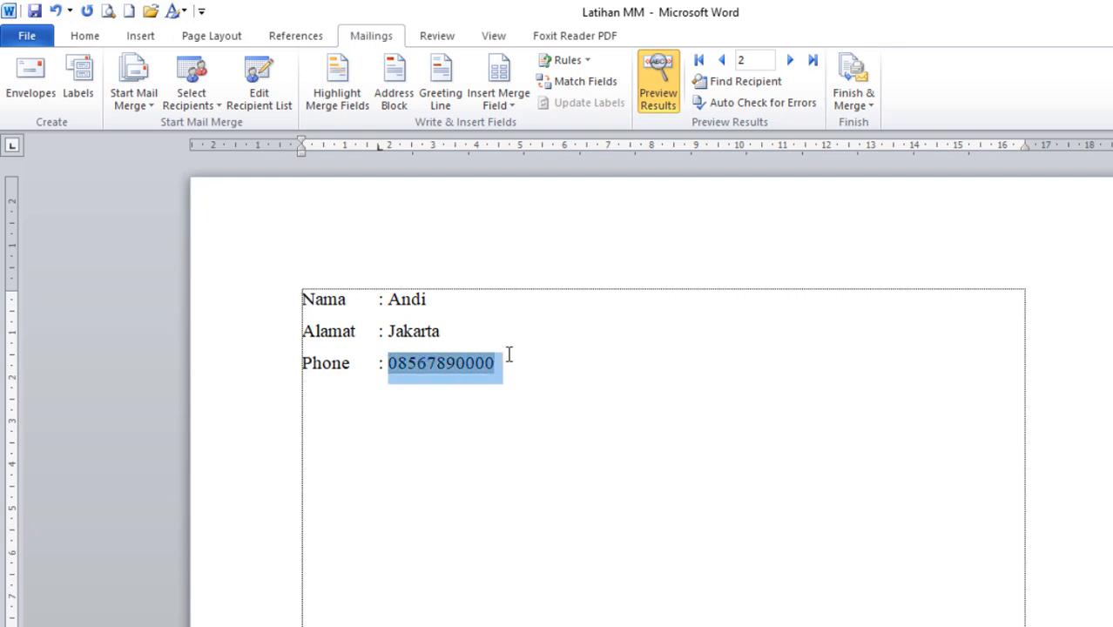
{"action": "left_click", "coordinate": [565, 389]}
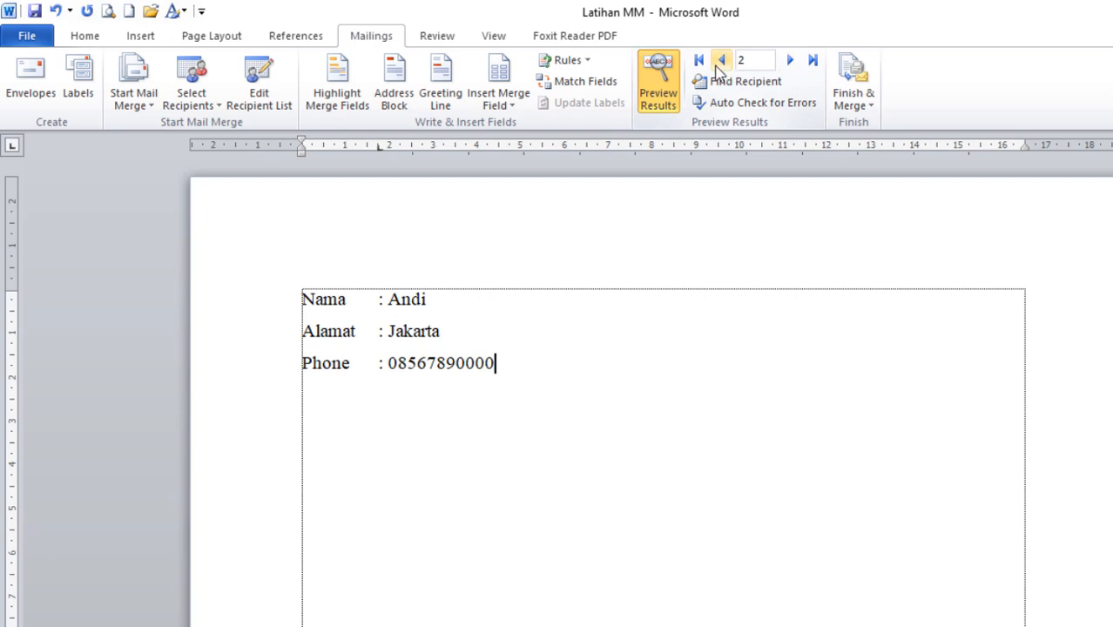
Flip back and forth between record 1 (Budi) and record 2 (Andi).
{"action": "left_click", "coordinate": [721, 60]}
{"action": "left_click", "coordinate": [789, 63]}
{"action": "left_click", "coordinate": [721, 61]}
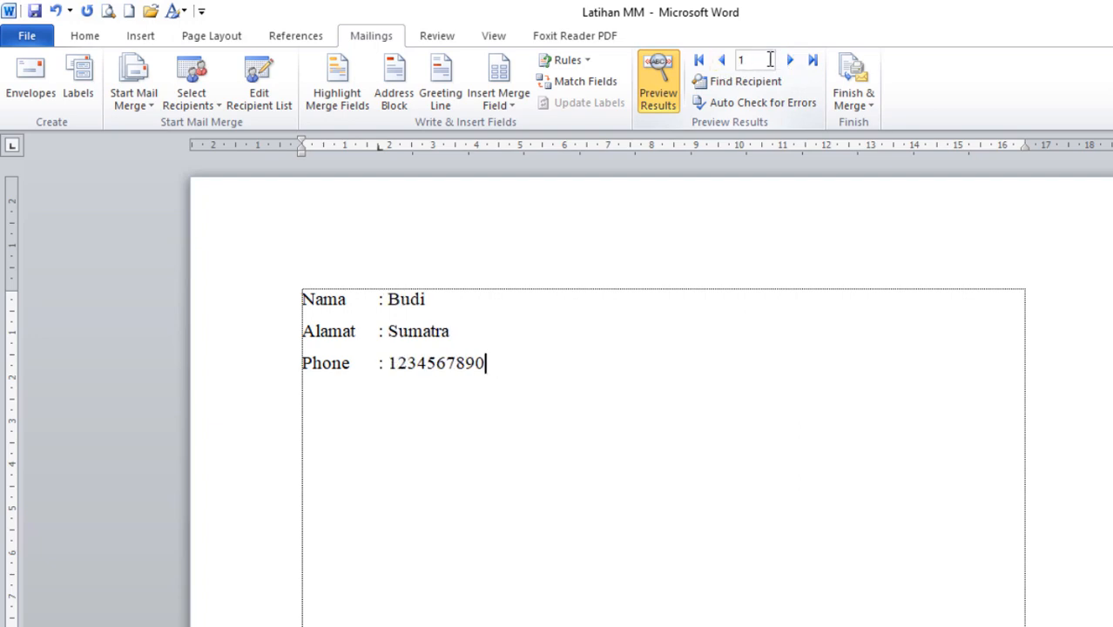
{"action": "left_click", "coordinate": [789, 60]}
{"action": "left_click", "coordinate": [721, 62]}
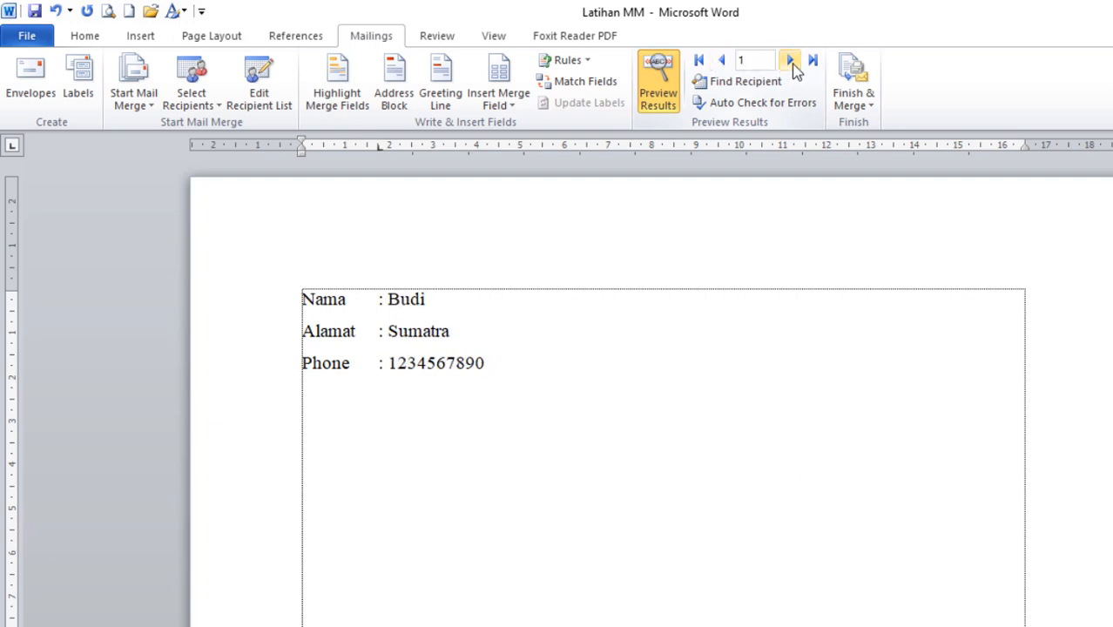
{"action": "left_click", "coordinate": [790, 60]}
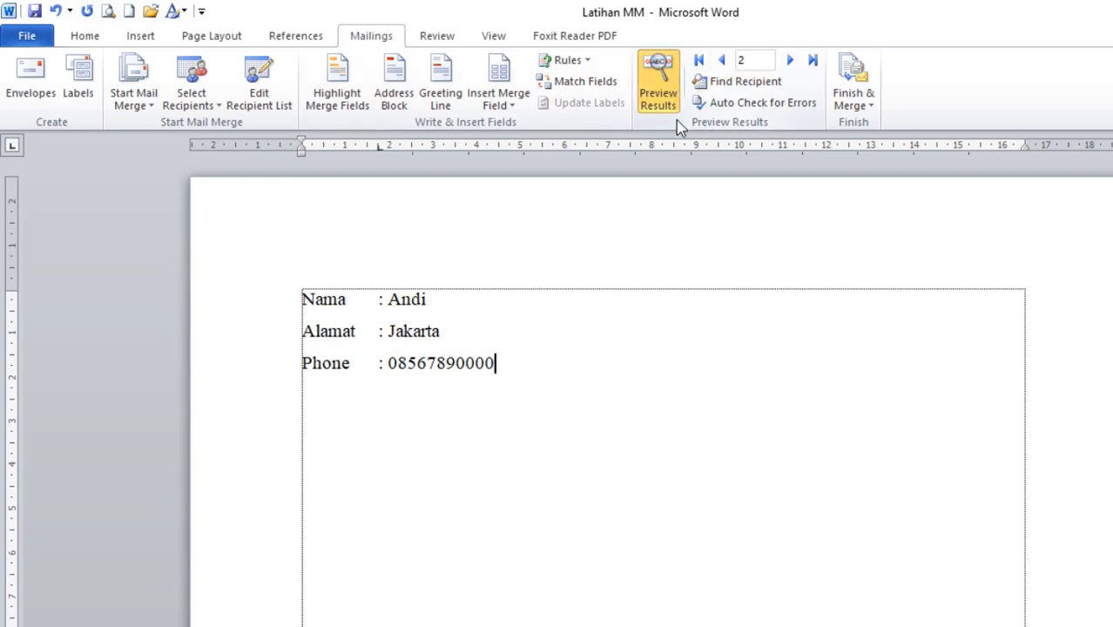
Inspect the «Nama», «Alamat» and «Phone» field codes, then show merged data again.
{"action": "left_click", "coordinate": [658, 70]}
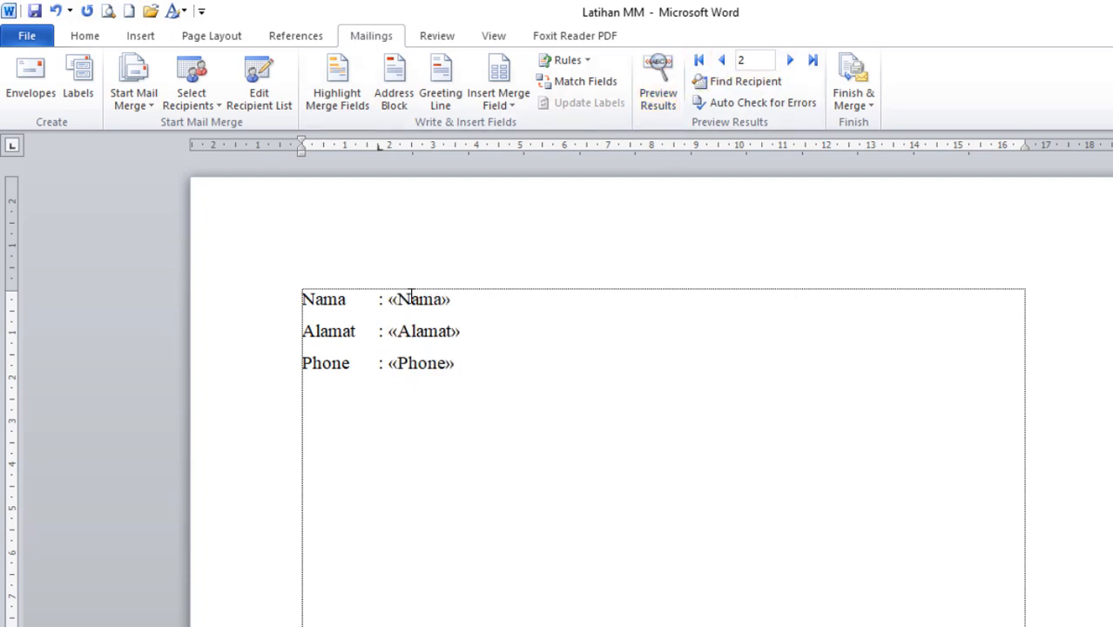
{"action": "left_click_drag", "start_coordinate": [394, 299], "coordinate": [464, 298]}
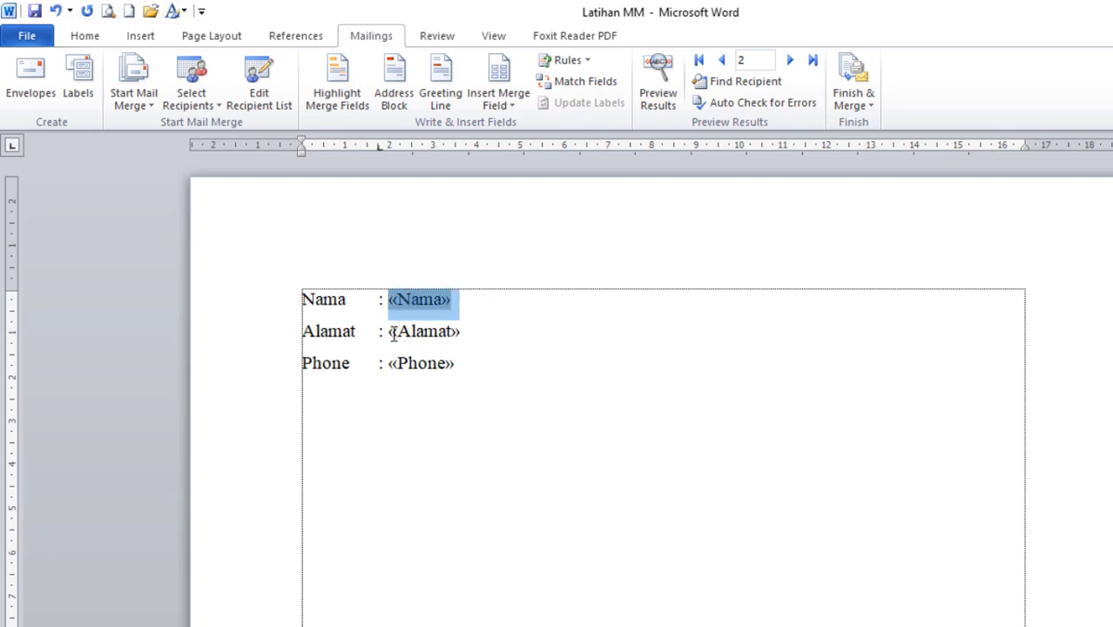
{"action": "left_click_drag", "start_coordinate": [393, 332], "coordinate": [469, 332]}
{"action": "mouse_move", "coordinate": [396, 362]}
{"action": "left_mouse_down"}
{"action": "mouse_move", "coordinate": [458, 363]}
{"action": "mouse_move", "coordinate": [389, 363]}
{"action": "left_mouse_up"}
{"action": "left_click", "coordinate": [468, 363]}
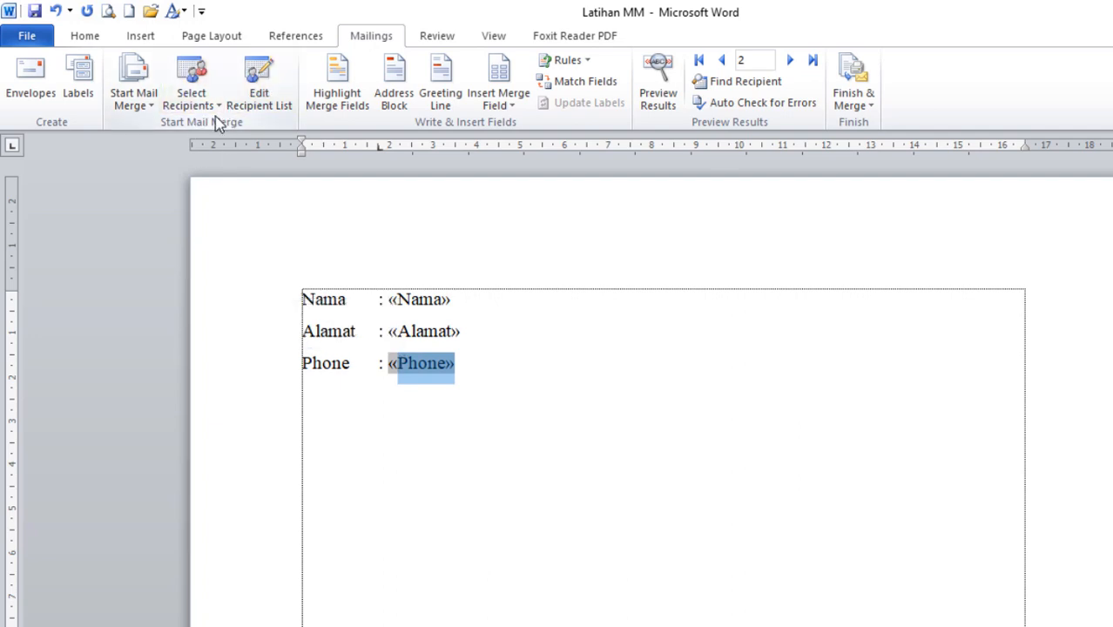
{"action": "left_click", "coordinate": [611, 365]}
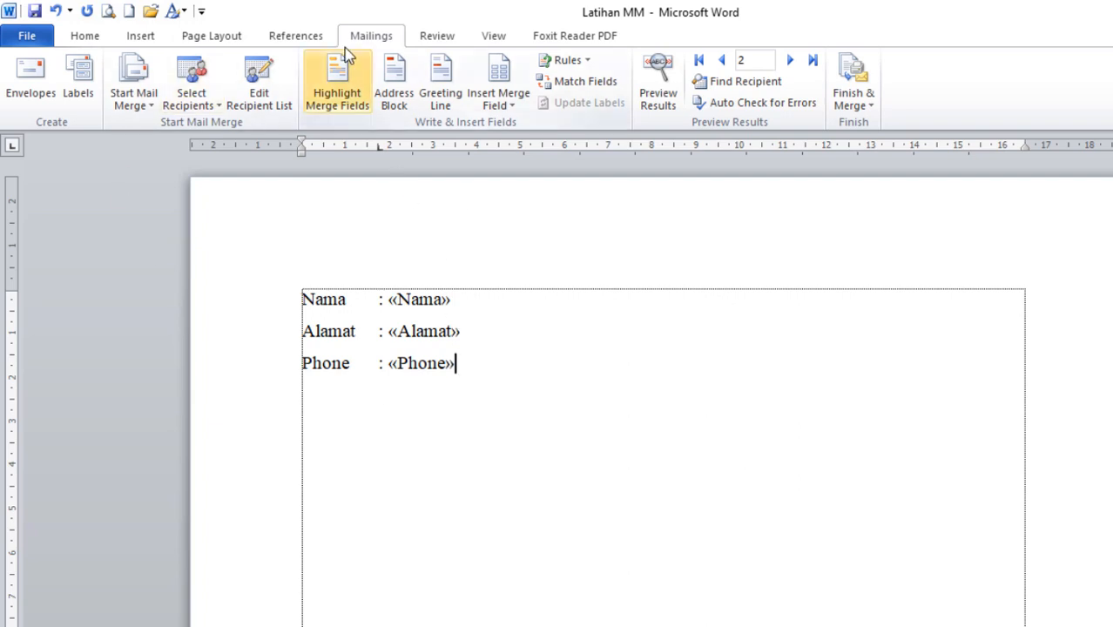
{"action": "left_click", "coordinate": [660, 73]}
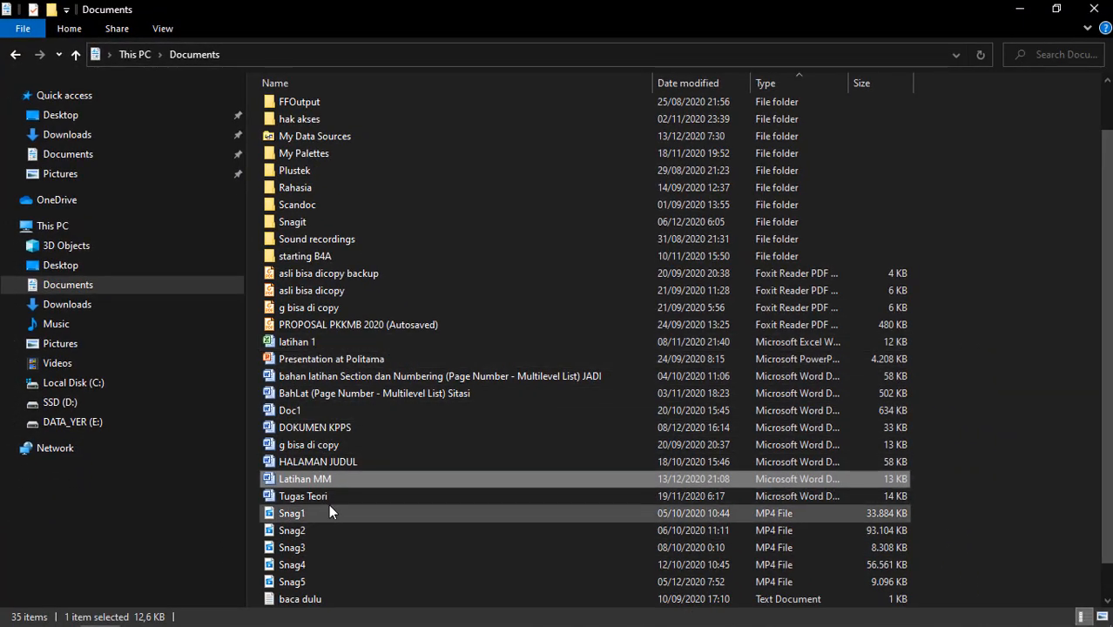
Try opening the latihan MM Excel workbook from the Documents folder.
{"action": "scroll", "coordinate": [331, 483], "scroll_direction": "down", "scroll_amount": 1}
{"action": "left_click", "coordinate": [307, 598]}
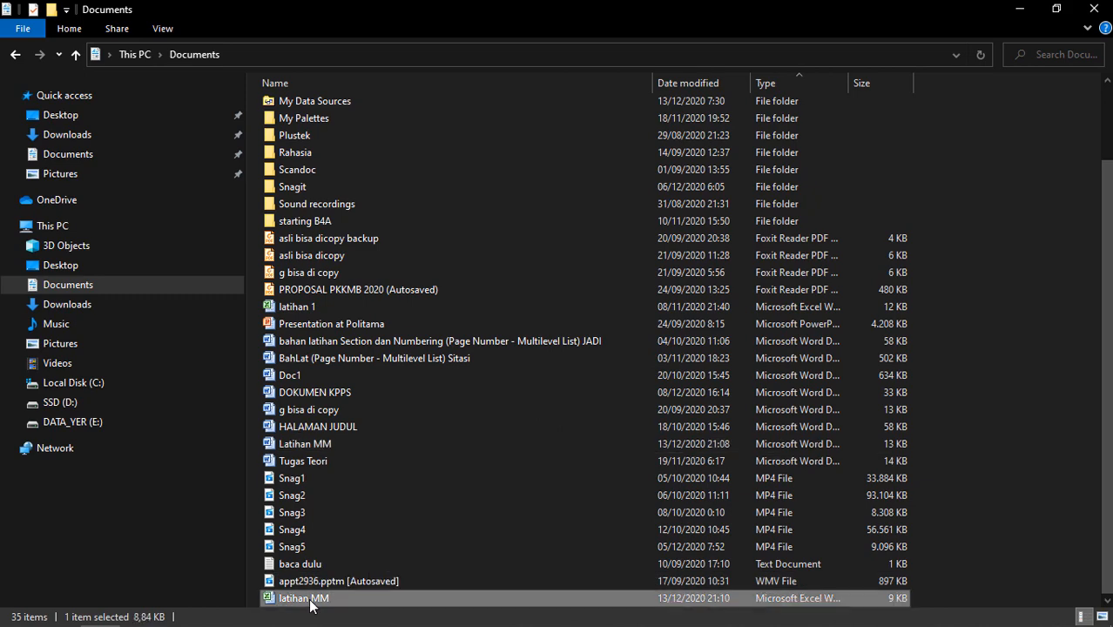
{"action": "double_click", "coordinate": [310, 599]}
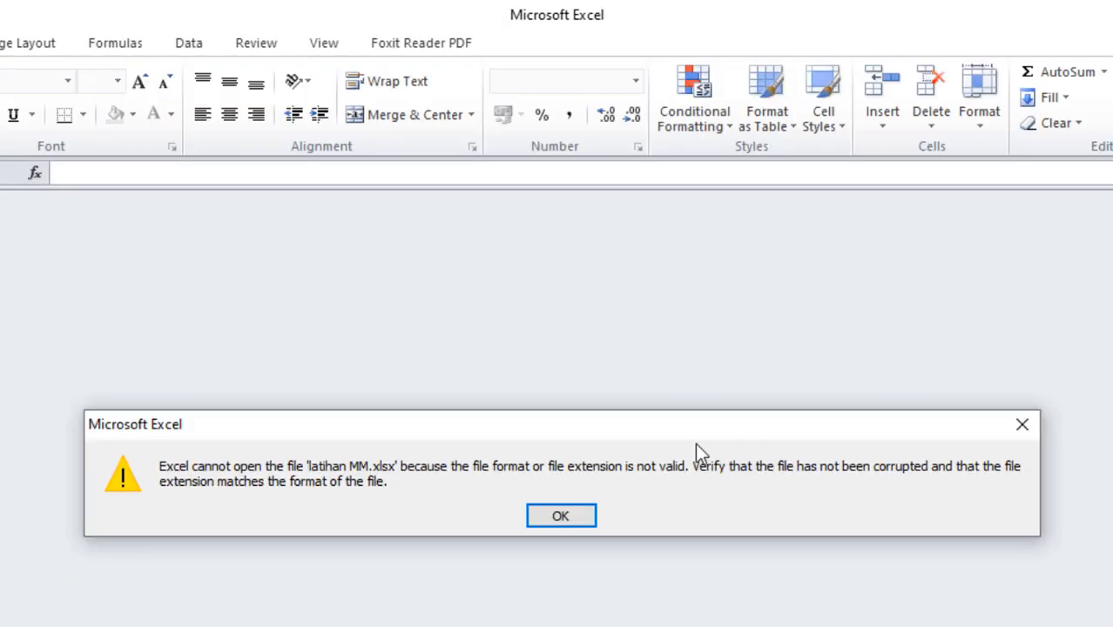
Dismiss the invalid-format error for latihan MM.xlsx and close Excel.
{"action": "left_click", "coordinate": [558, 516]}
{"action": "left_click", "coordinate": [1090, 16]}
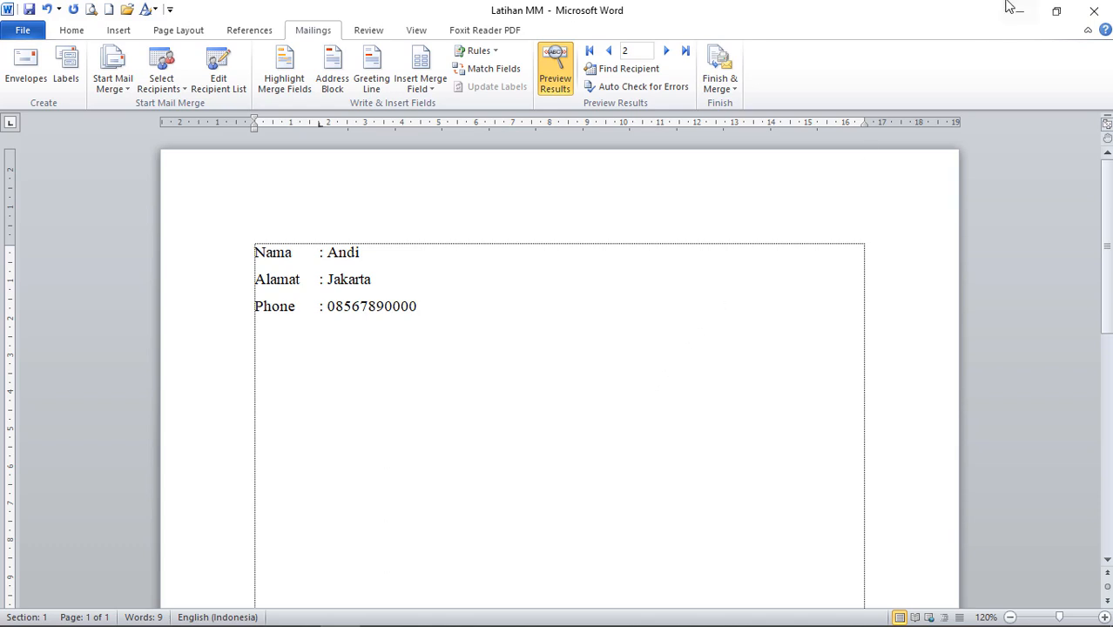
Save and close the Latihan MM document.
{"action": "left_click", "coordinate": [28, 11]}
{"action": "left_click", "coordinate": [1086, 13]}
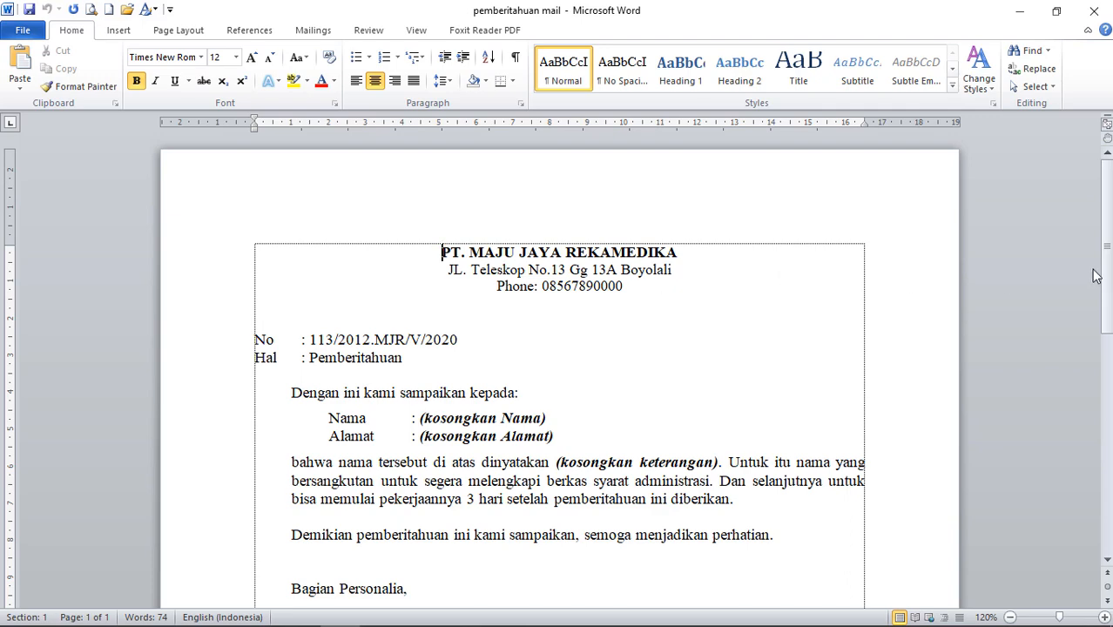
{"action": "left_click_drag", "start_coordinate": [1107, 229], "coordinate": [1110, 255]}
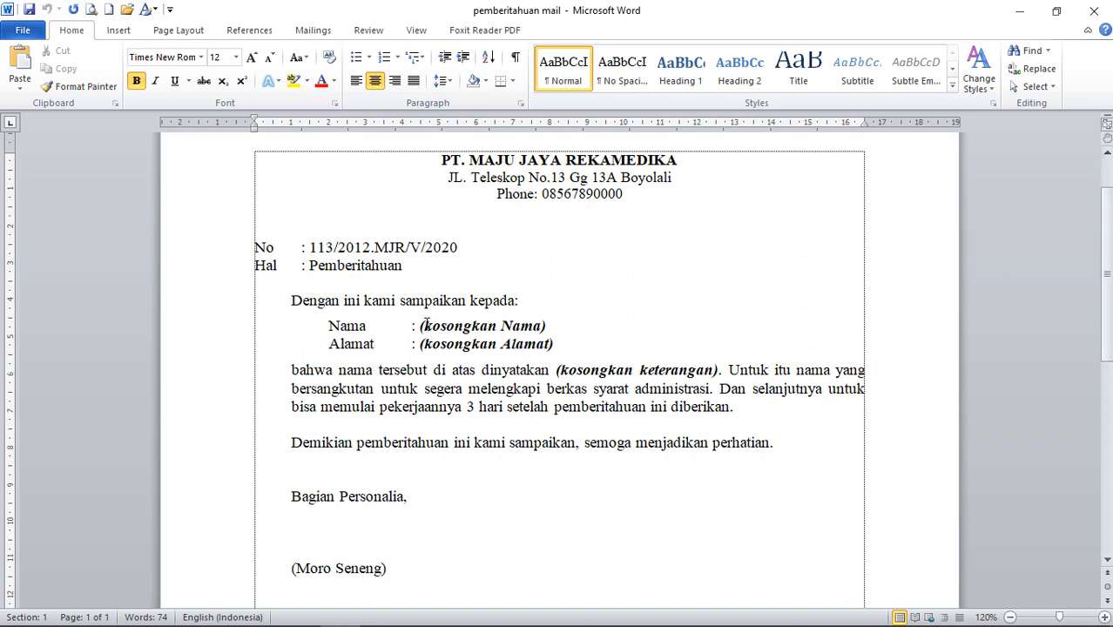
Review the bold italic (kosongkan Nama), (kosongkan Alamat) and (kosongkan keterangan) placeholders in the pemberitahuan letter.
{"action": "left_click_drag", "start_coordinate": [421, 327], "coordinate": [544, 336]}
{"action": "left_click_drag", "start_coordinate": [421, 346], "coordinate": [559, 342]}
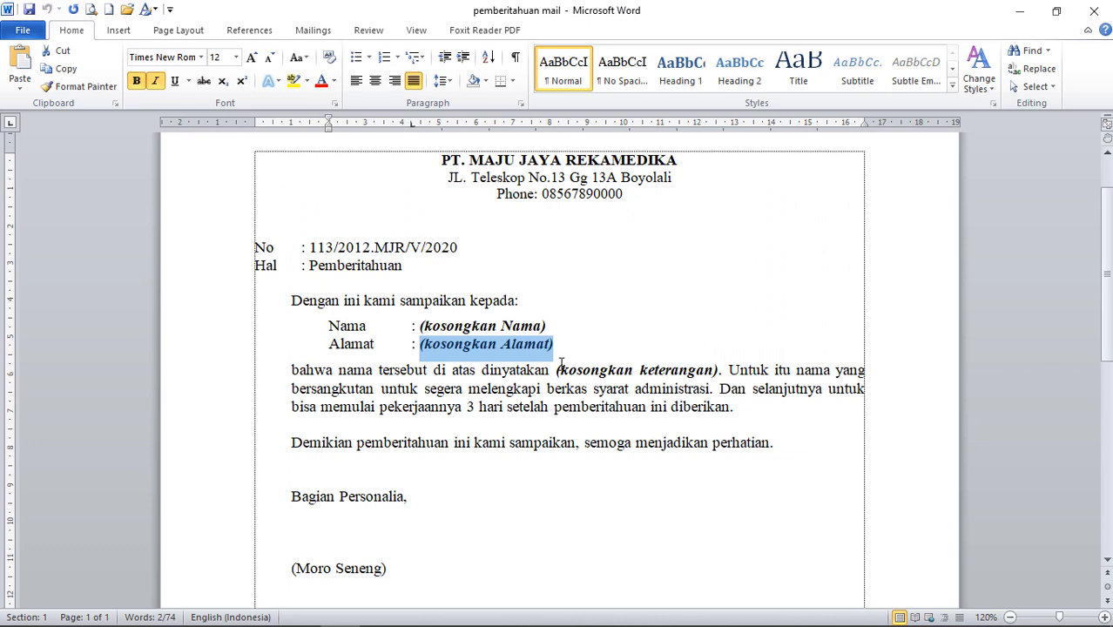
{"action": "left_click_drag", "start_coordinate": [558, 370], "coordinate": [722, 369]}
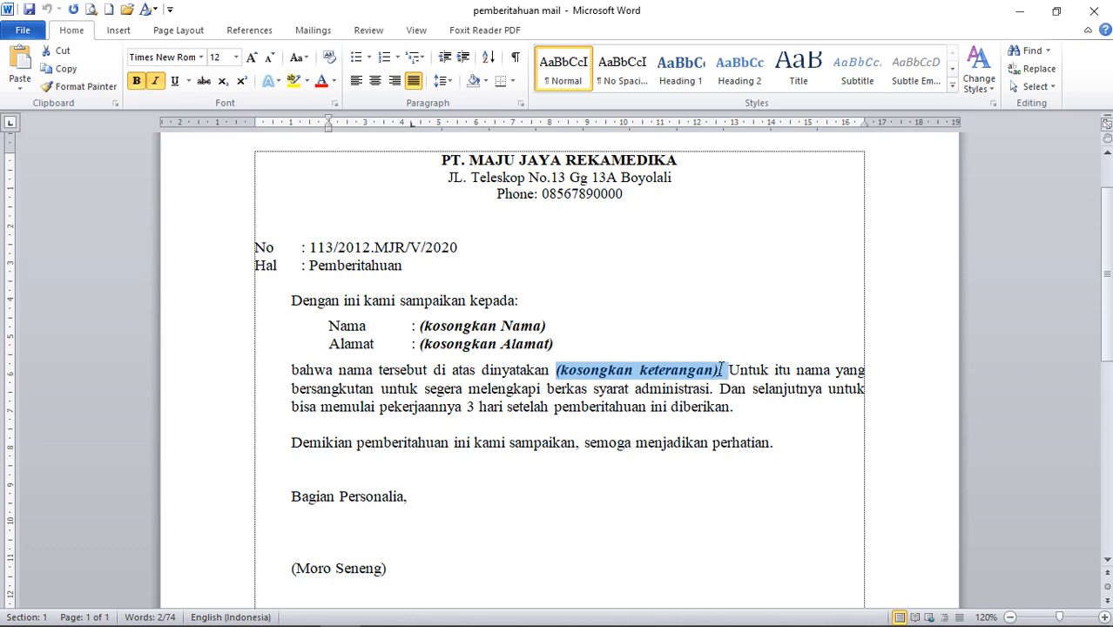
{"action": "left_click", "coordinate": [466, 327]}
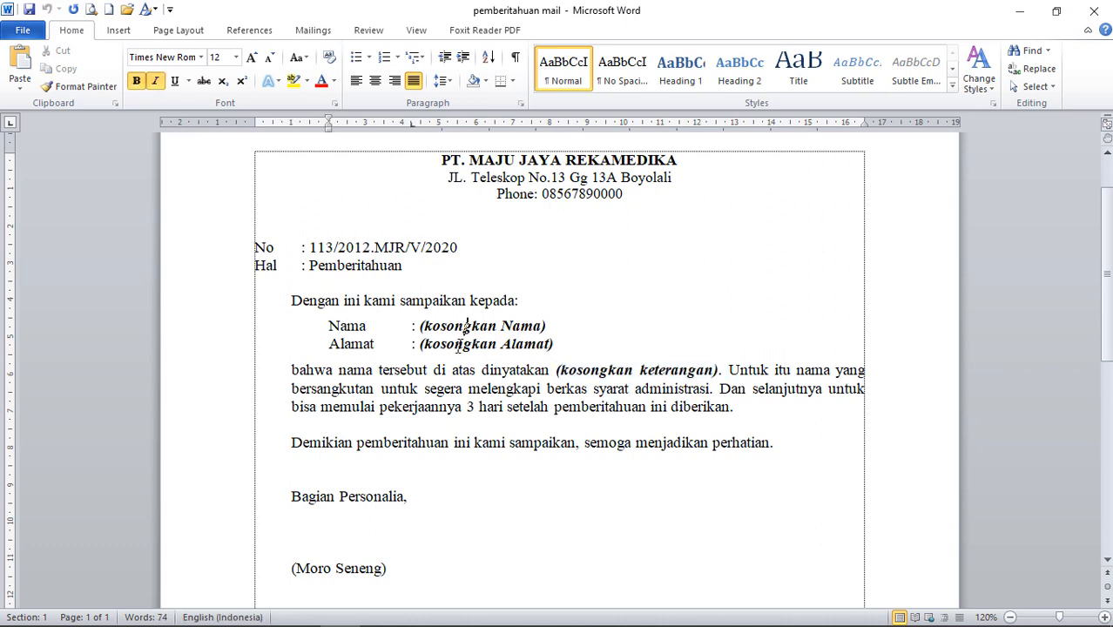
{"action": "left_click", "coordinate": [493, 331]}
{"action": "left_click", "coordinate": [616, 565]}
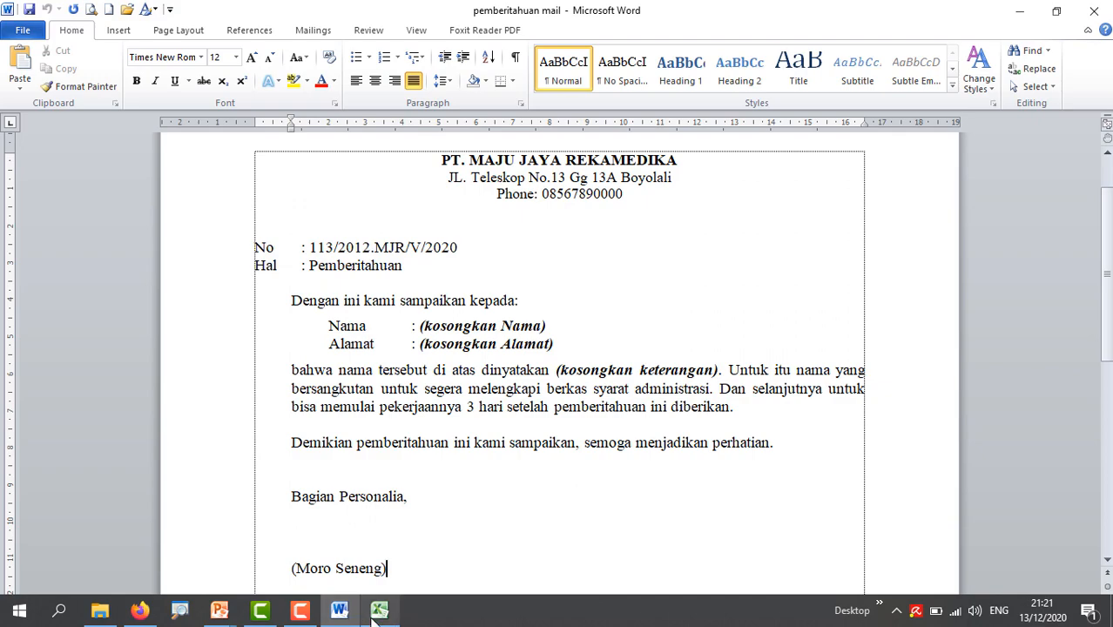
{"action": "left_click", "coordinate": [379, 609]}
Look over the seven NAMA/ALAMAT/KETERANGAN records in Excel, then return to Word.
{"action": "left_click", "coordinate": [453, 367]}
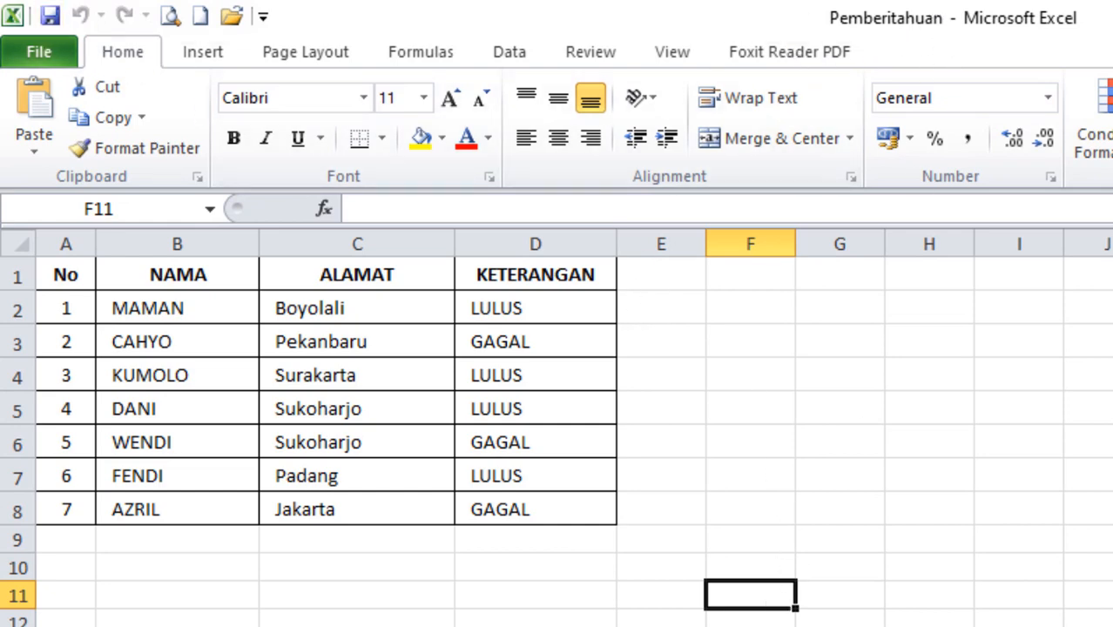
{"action": "key", "text": "alt+Tab"}
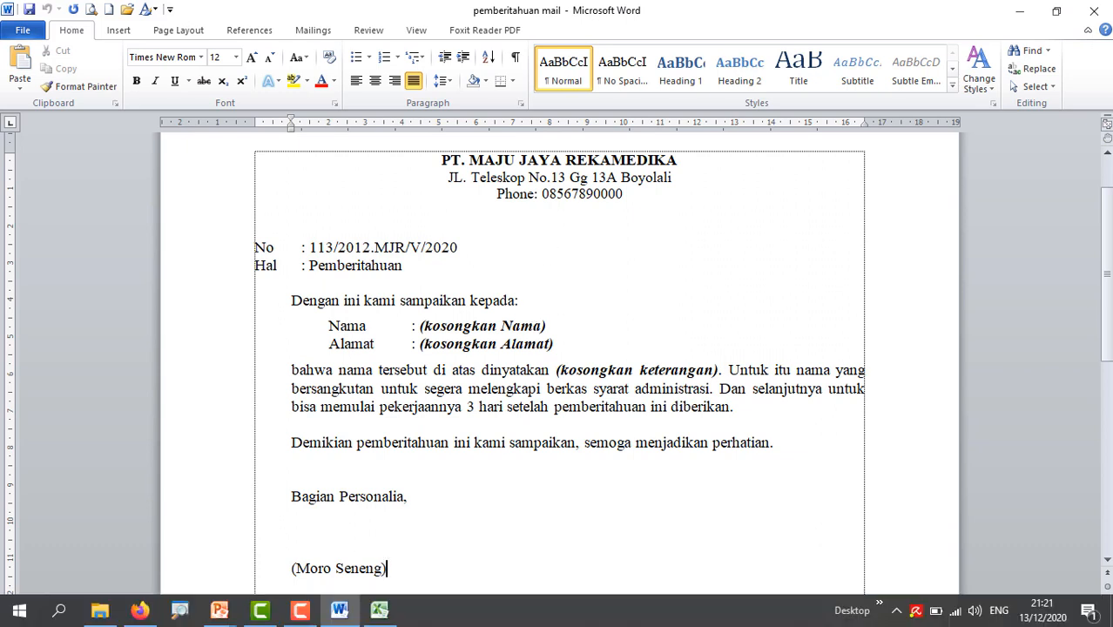
Use Sheet1$ of Pemberitahuan.xlsx in the Praktikum folder as the existing recipient list.
{"action": "left_click", "coordinate": [319, 32]}
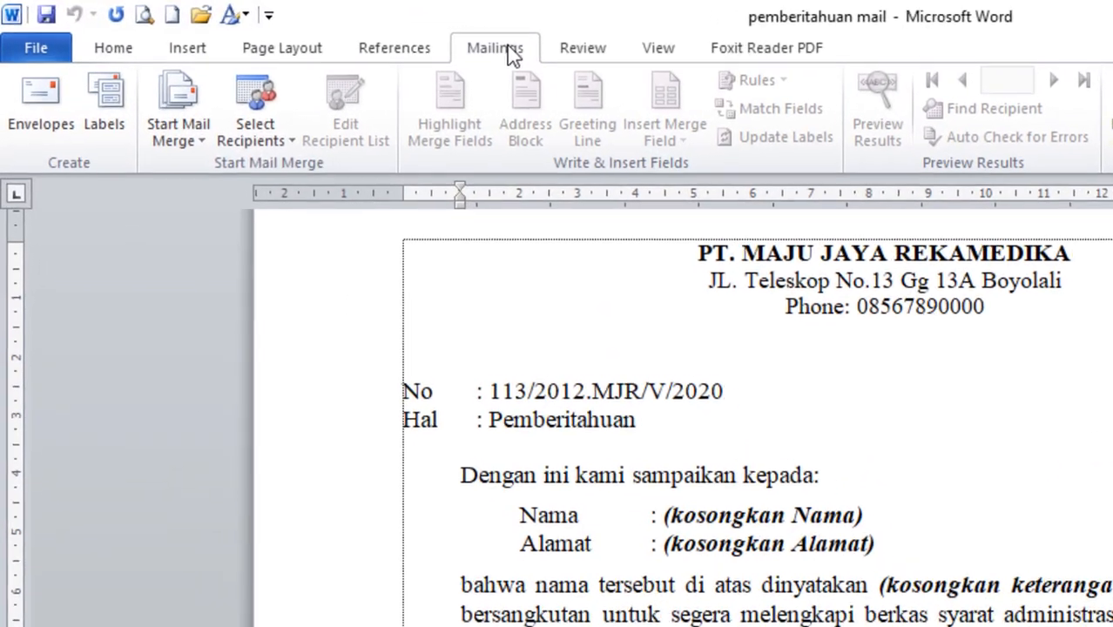
{"action": "left_click", "coordinate": [279, 140]}
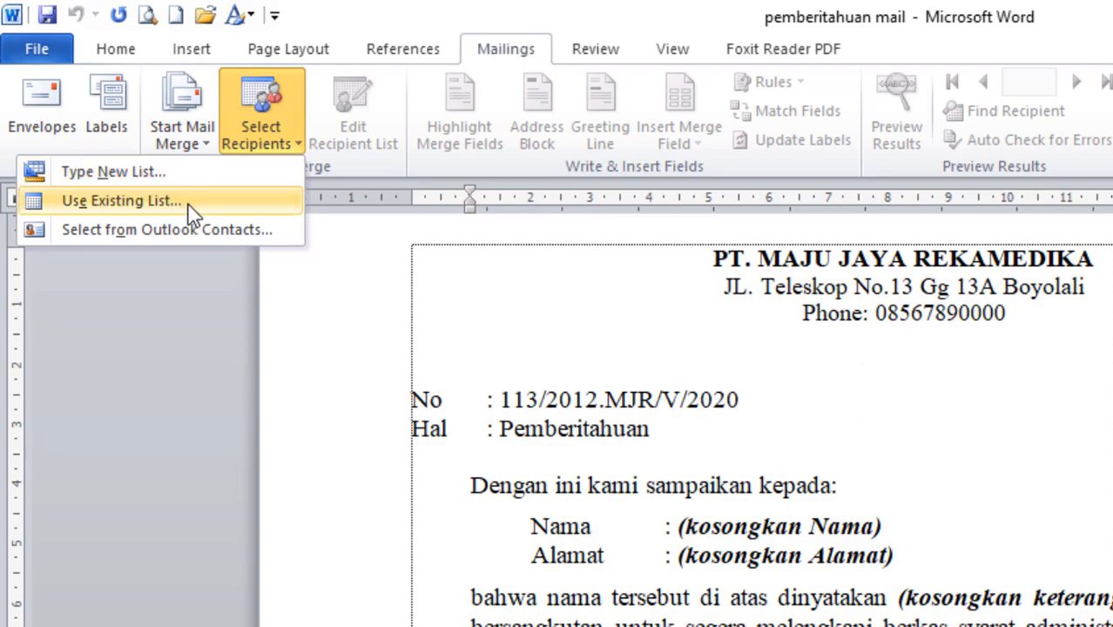
{"action": "left_click", "coordinate": [223, 203]}
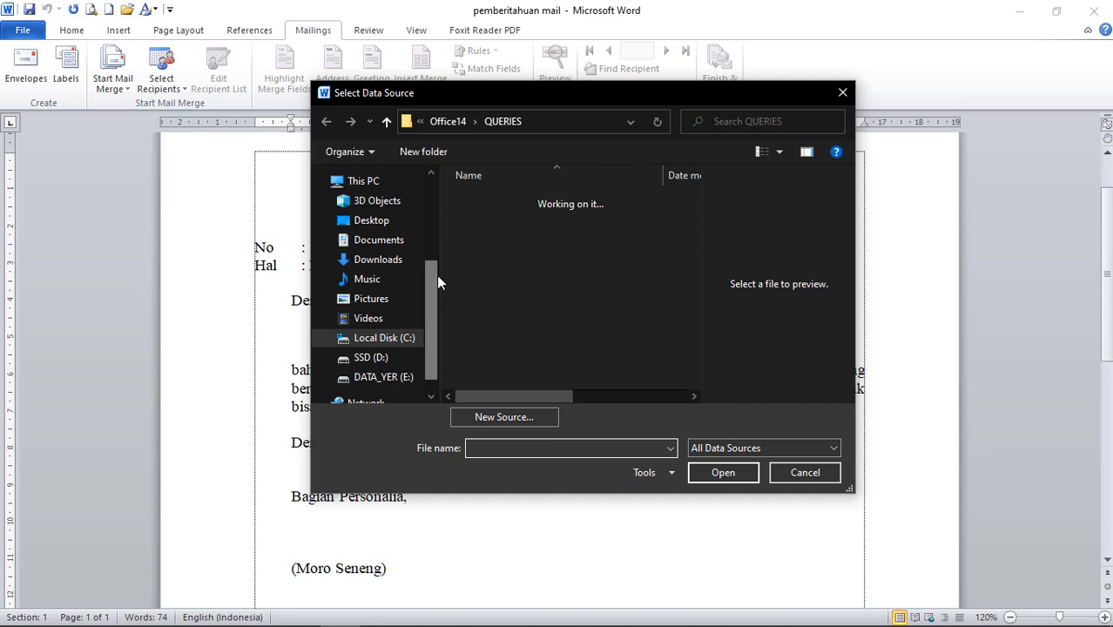
{"action": "scroll", "coordinate": [430, 288], "scroll_direction": "down", "scroll_amount": 1}
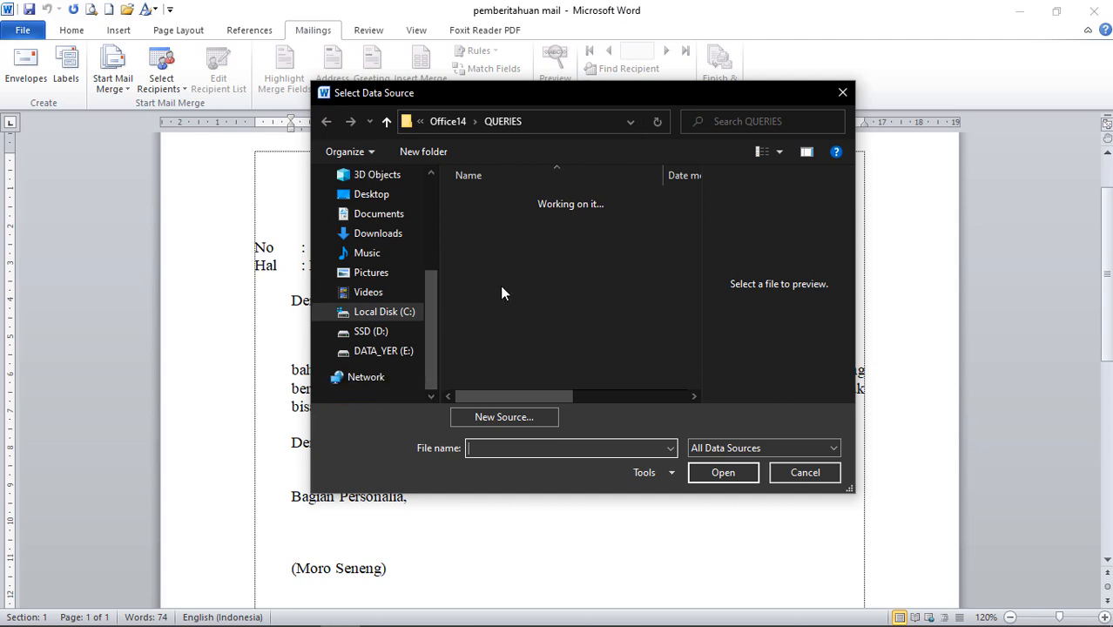
{"action": "left_click", "coordinate": [399, 350]}
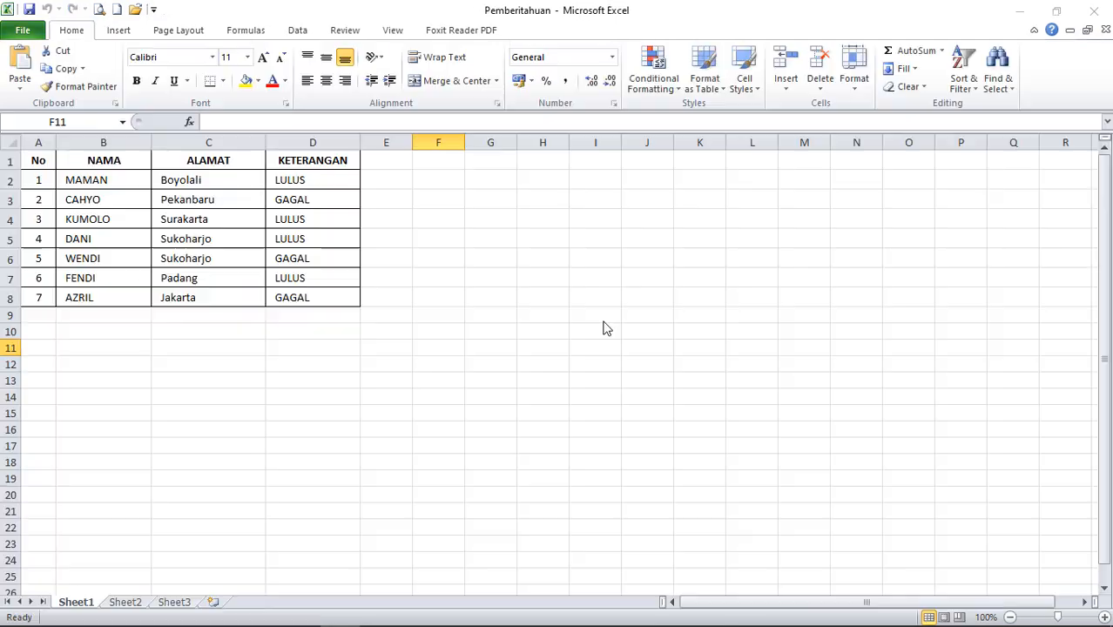
{"action": "mouse_move", "coordinate": [398, 616]}
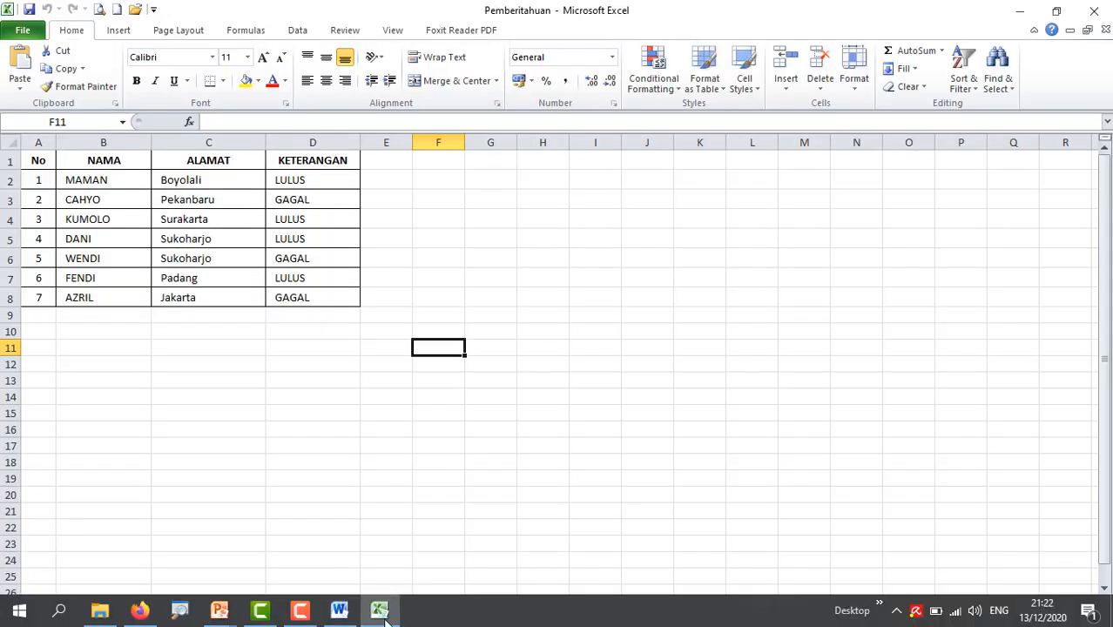
{"action": "left_click", "coordinate": [336, 612]}
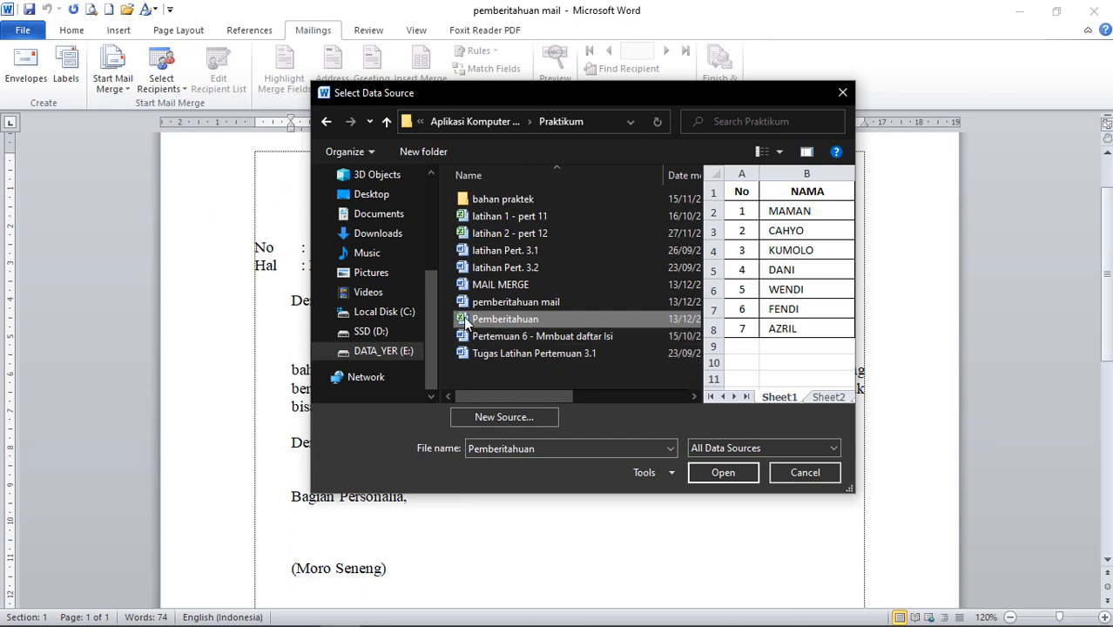
{"action": "left_click", "coordinate": [728, 473]}
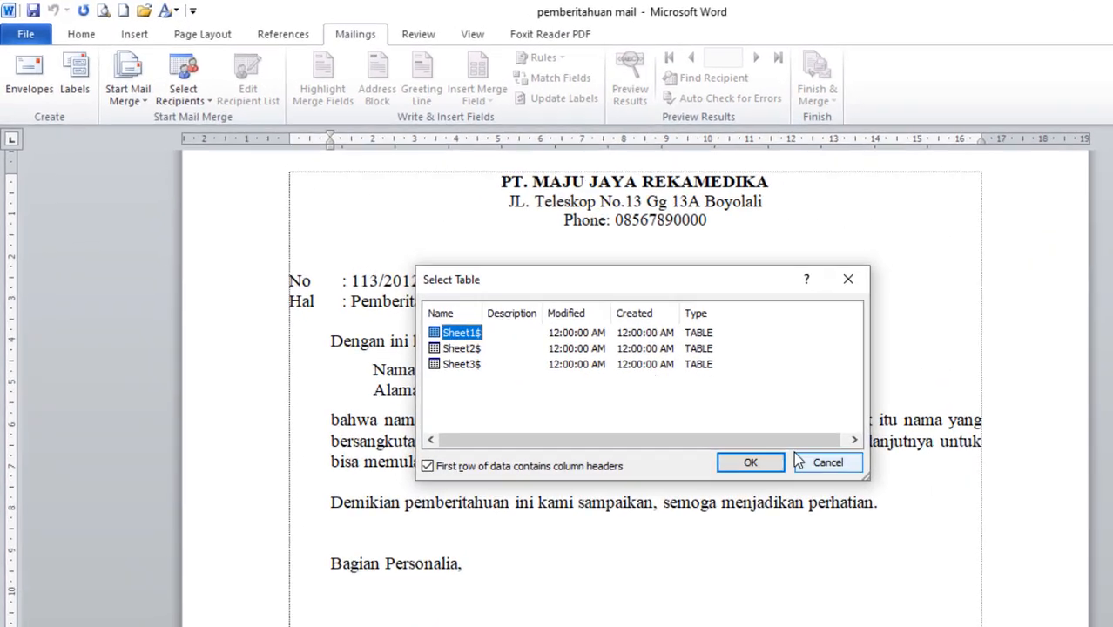
{"action": "left_click", "coordinate": [775, 480]}
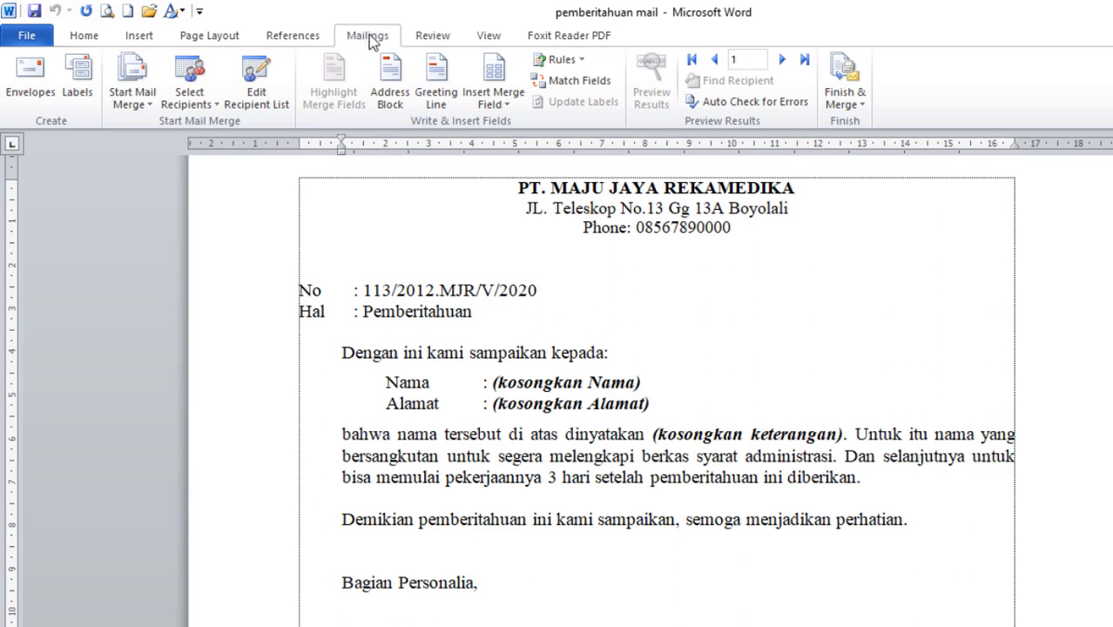
Delete the three (kosongkan …) placeholders and insert the NAMA, ALAMAT and KETERANGAN merge fields.
{"action": "left_click_drag", "start_coordinate": [493, 382], "coordinate": [642, 386]}
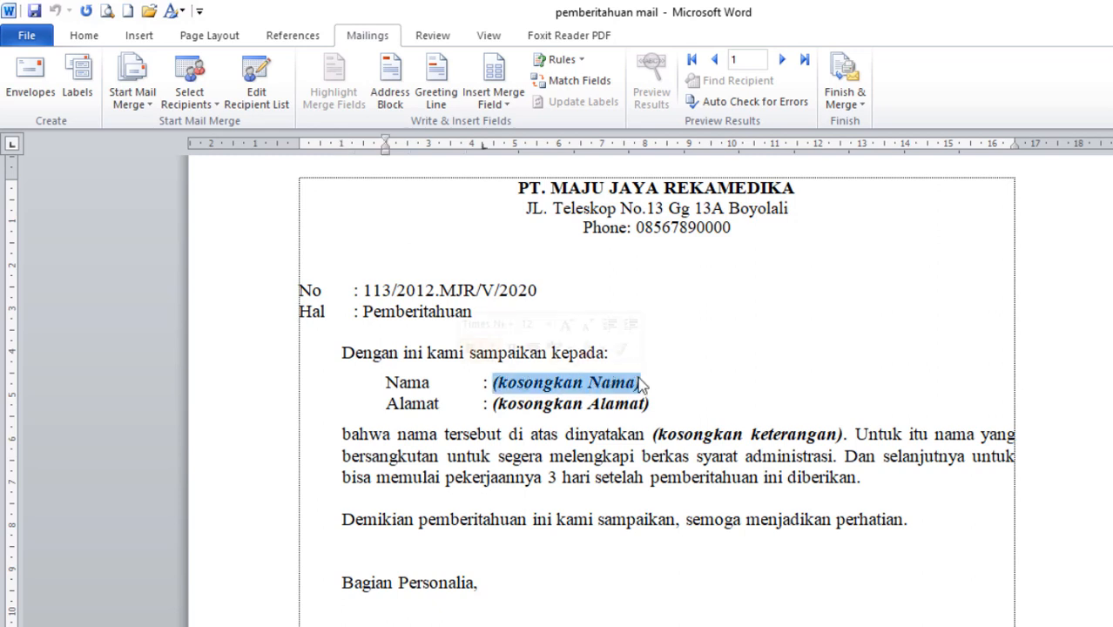
{"action": "key", "text": "Delete"}
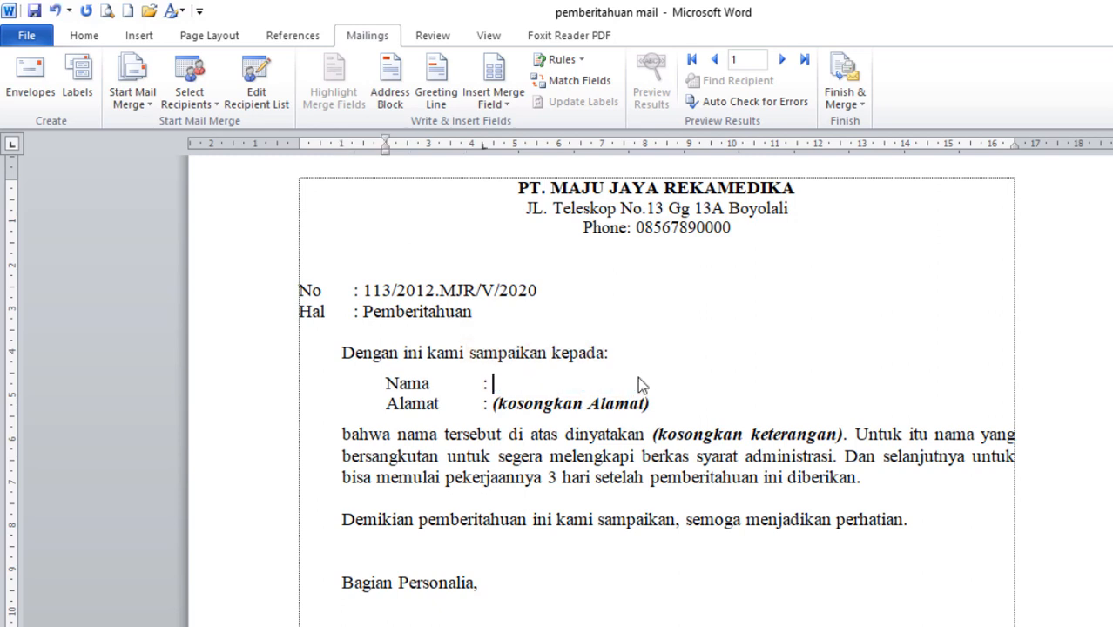
{"action": "left_click", "coordinate": [514, 113]}
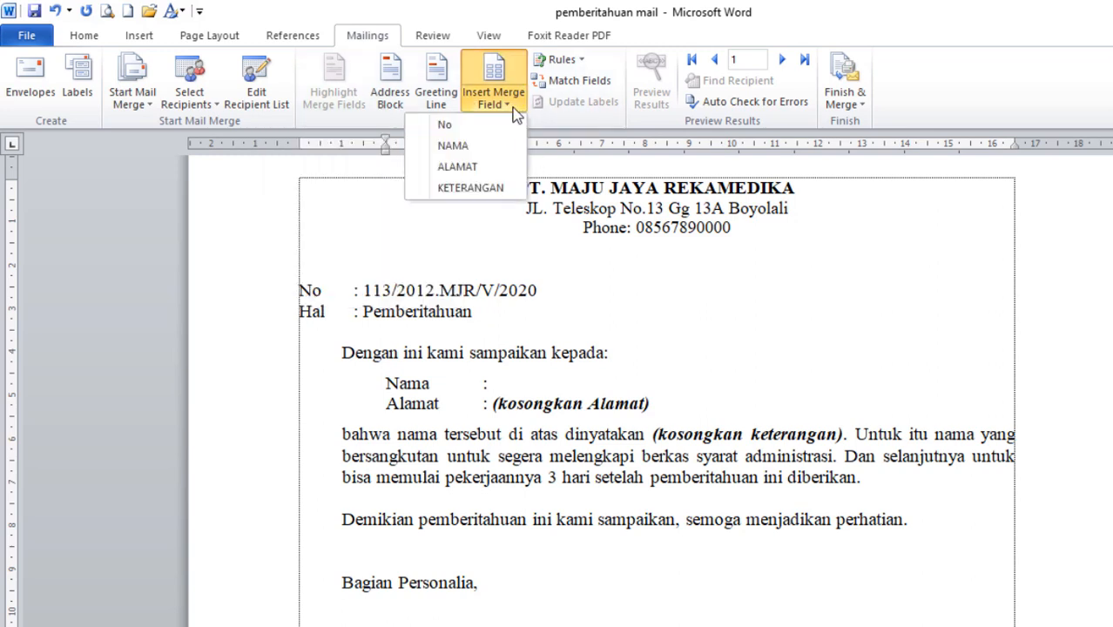
{"action": "left_click", "coordinate": [474, 146]}
{"action": "left_click_drag", "start_coordinate": [492, 403], "coordinate": [660, 393]}
{"action": "key", "text": "Delete"}
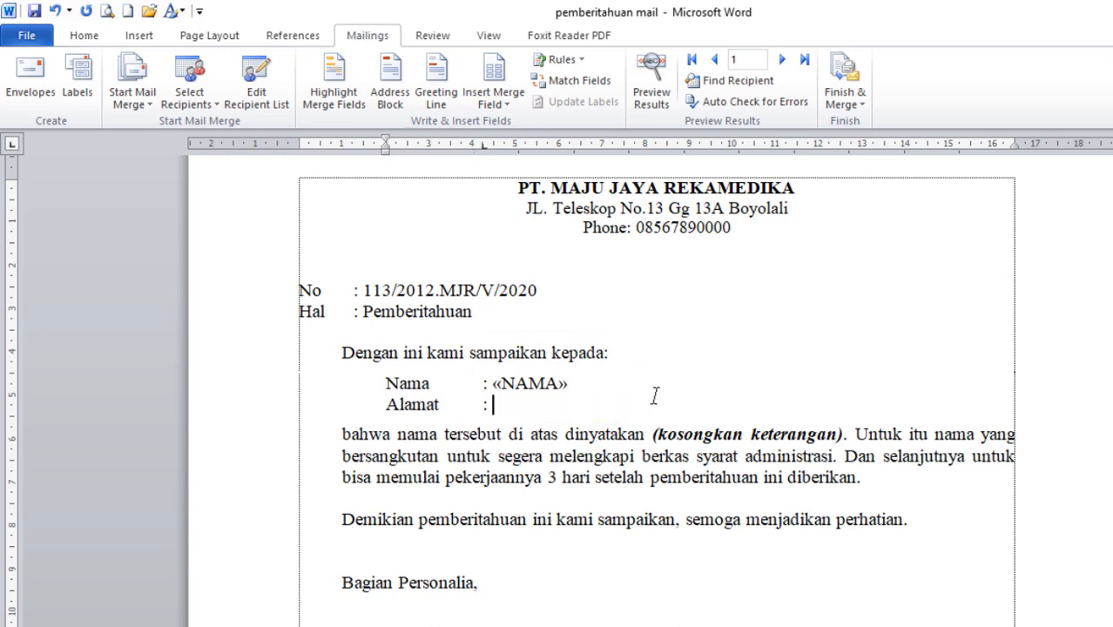
{"action": "left_click", "coordinate": [506, 101]}
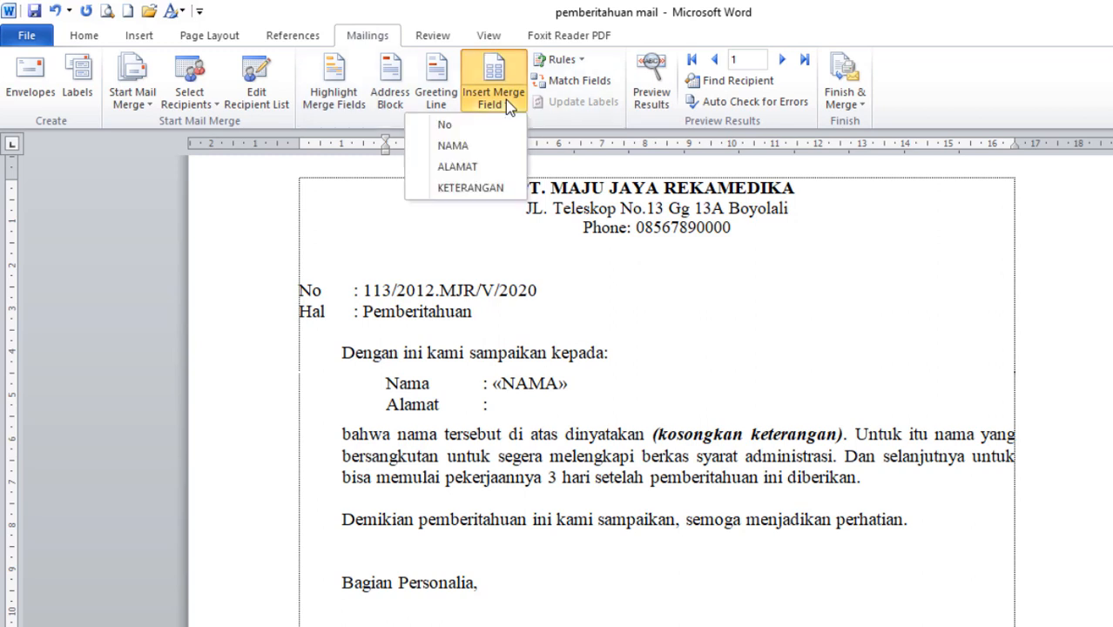
{"action": "left_click", "coordinate": [459, 166]}
{"action": "left_click_drag", "start_coordinate": [654, 433], "coordinate": [844, 427]}
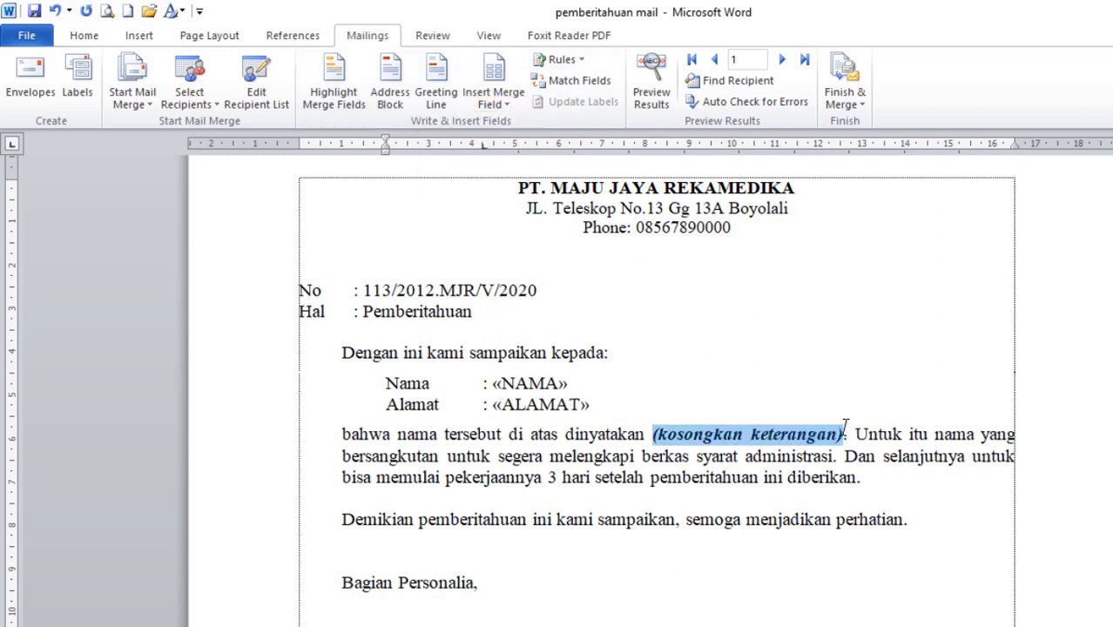
{"action": "left_click", "coordinate": [504, 103]}
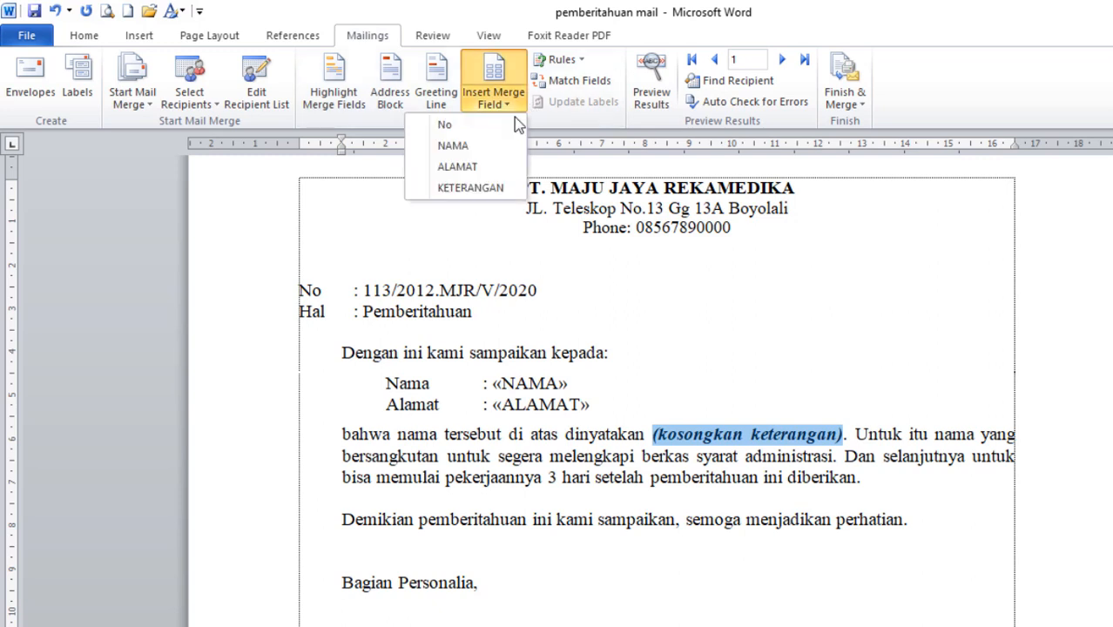
{"action": "left_click", "coordinate": [476, 189]}
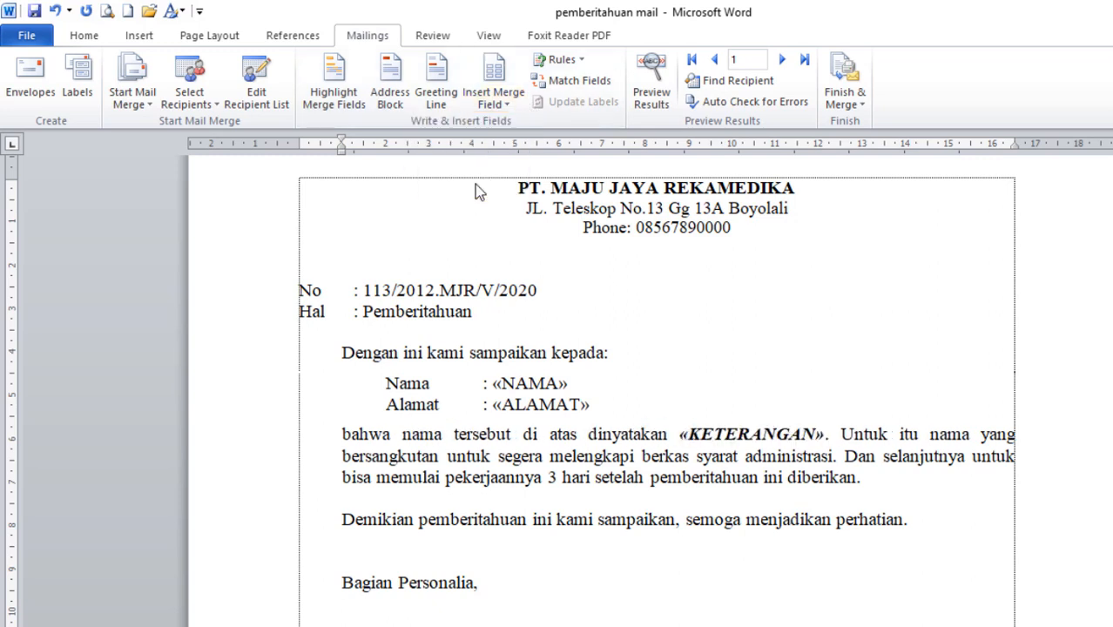
Apply bold formatting to the «NAMA» field, then to the «ALAMAT» field.
{"action": "left_click_drag", "start_coordinate": [493, 384], "coordinate": [568, 384]}
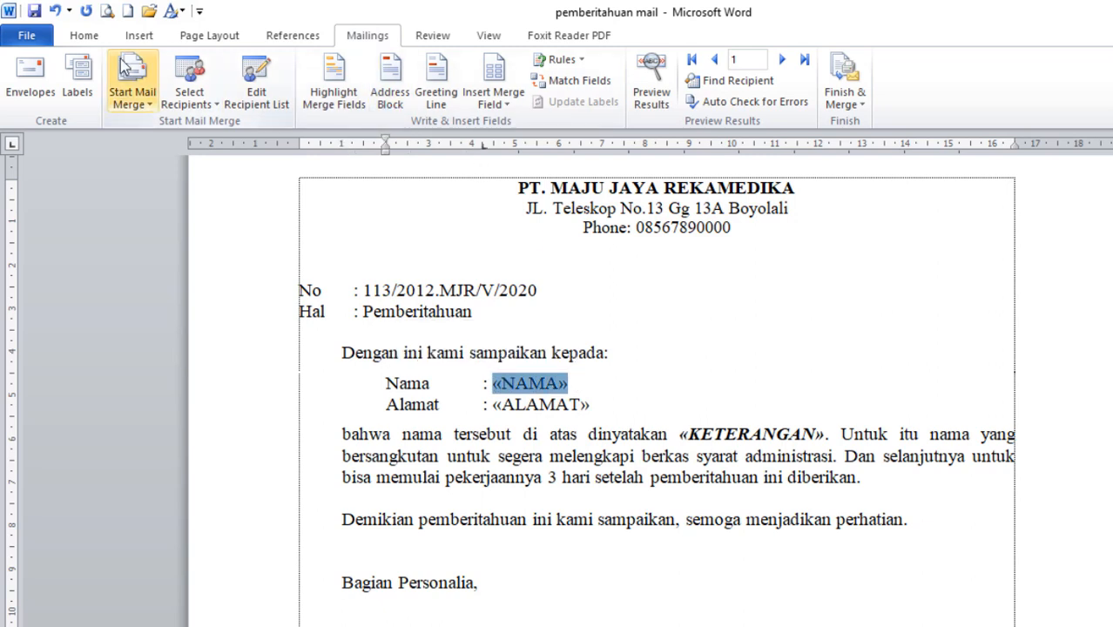
{"action": "left_click", "coordinate": [84, 34]}
{"action": "left_click", "coordinate": [159, 94]}
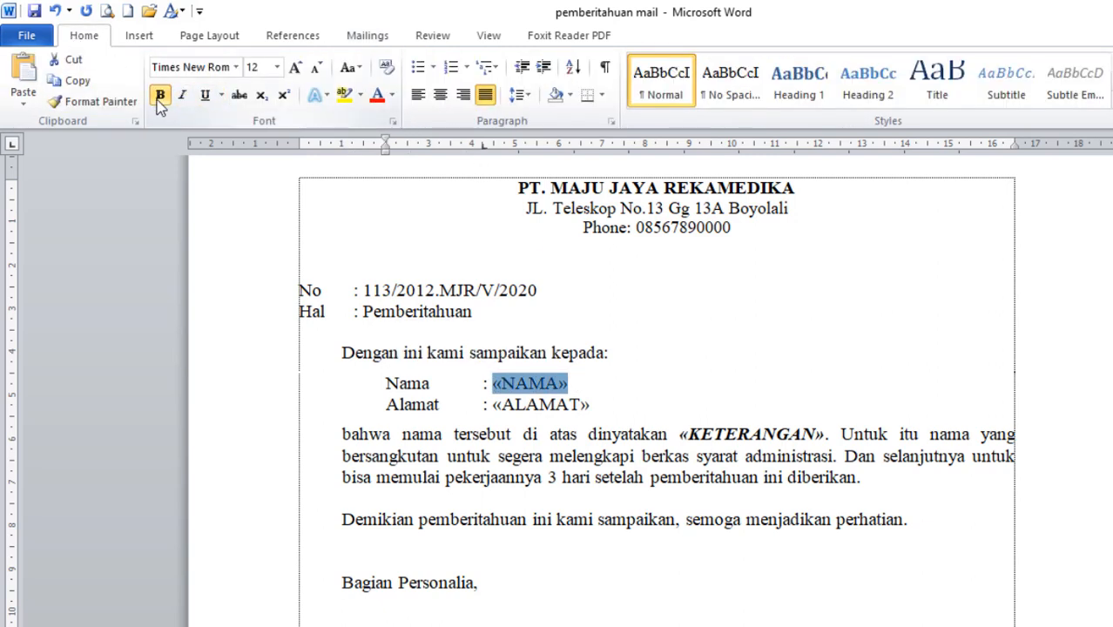
{"action": "left_click_drag", "start_coordinate": [499, 406], "coordinate": [608, 404]}
{"action": "left_click", "coordinate": [496, 406]}
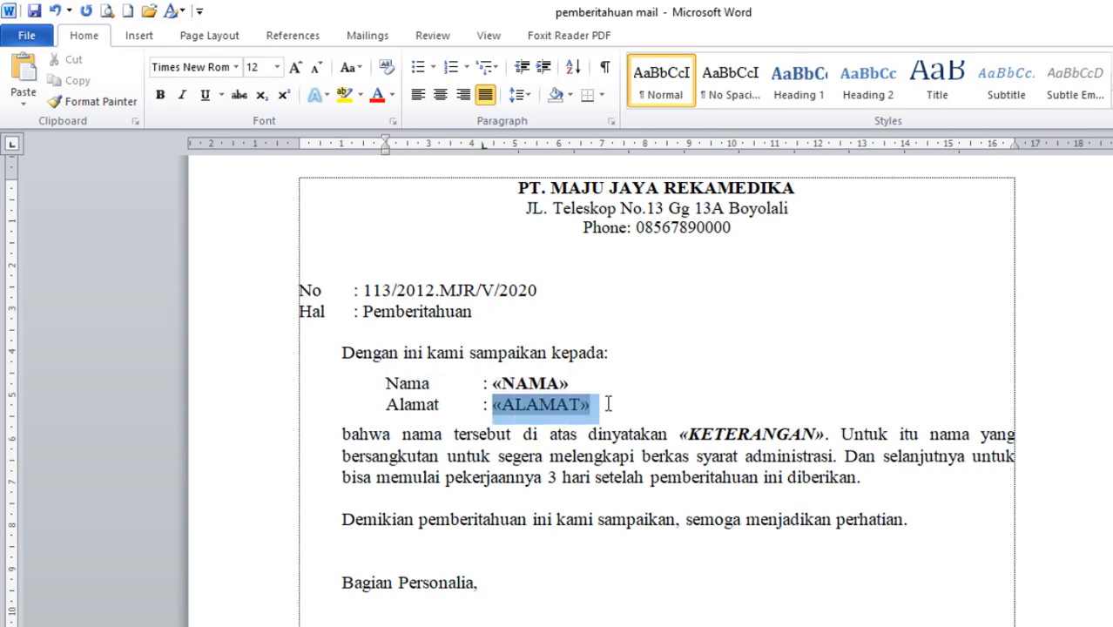
{"action": "left_click", "coordinate": [160, 94]}
{"action": "left_click", "coordinate": [635, 415]}
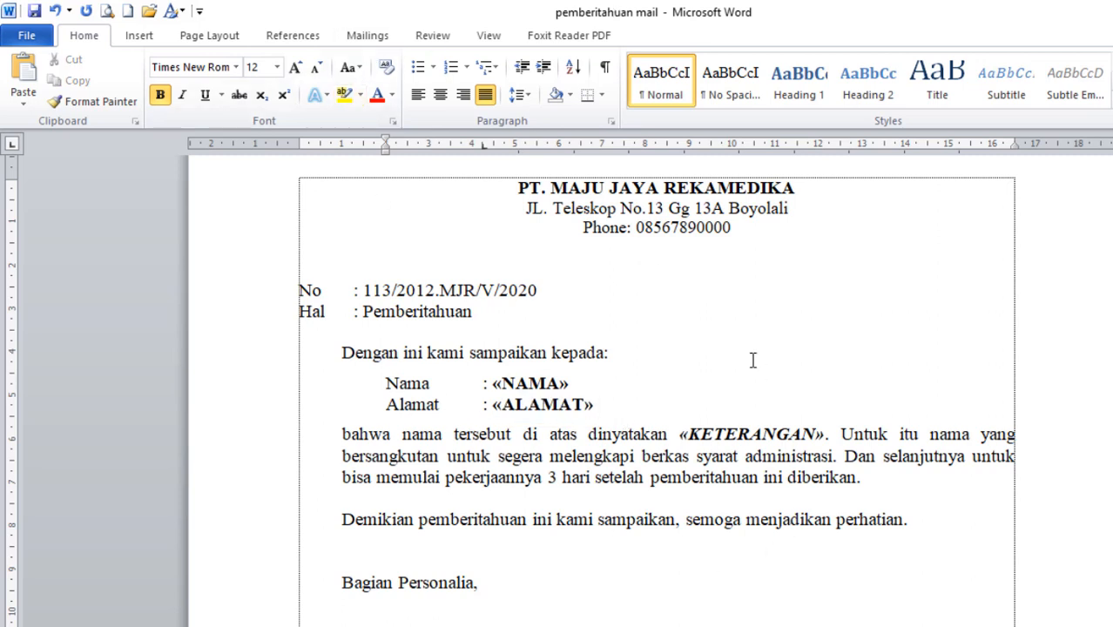
Preview merged results and jump to the last record, 7: AZRIL, Jakarta, GAGAL.
{"action": "left_click", "coordinate": [373, 34]}
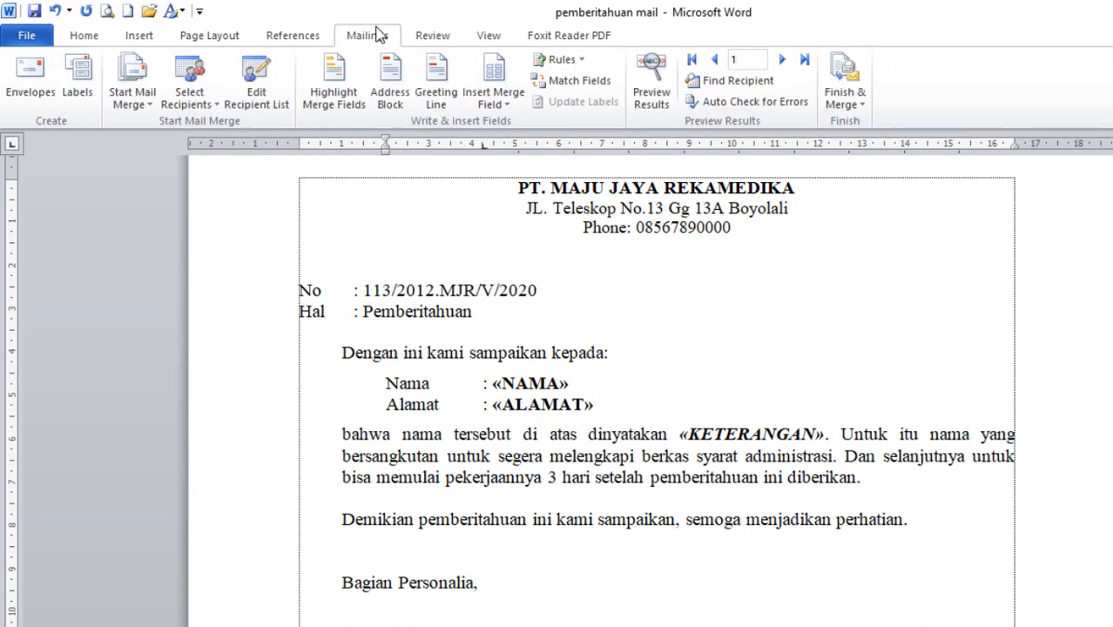
{"action": "left_click", "coordinate": [644, 77]}
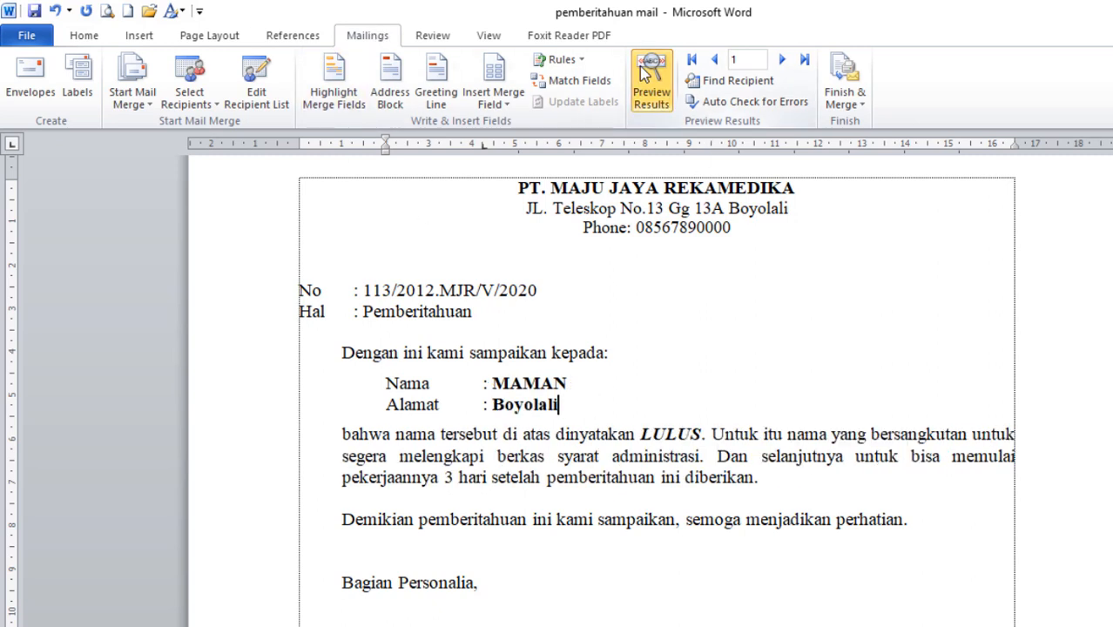
{"action": "left_click", "coordinate": [803, 61]}
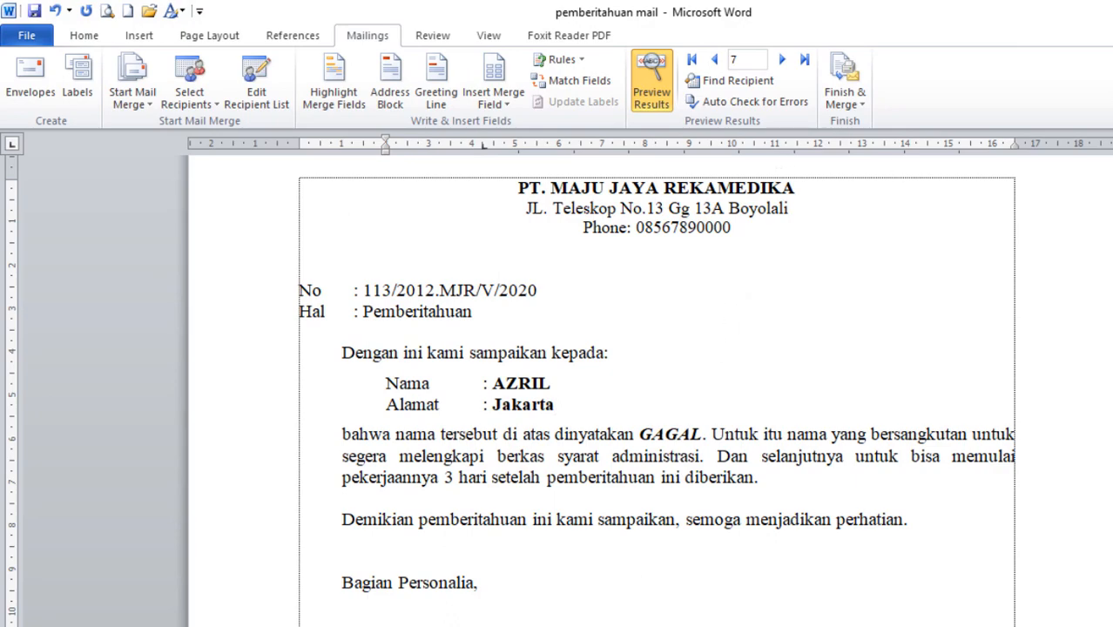
{"action": "scroll", "coordinate": [645, 392], "scroll_direction": "up", "scroll_amount": 3}
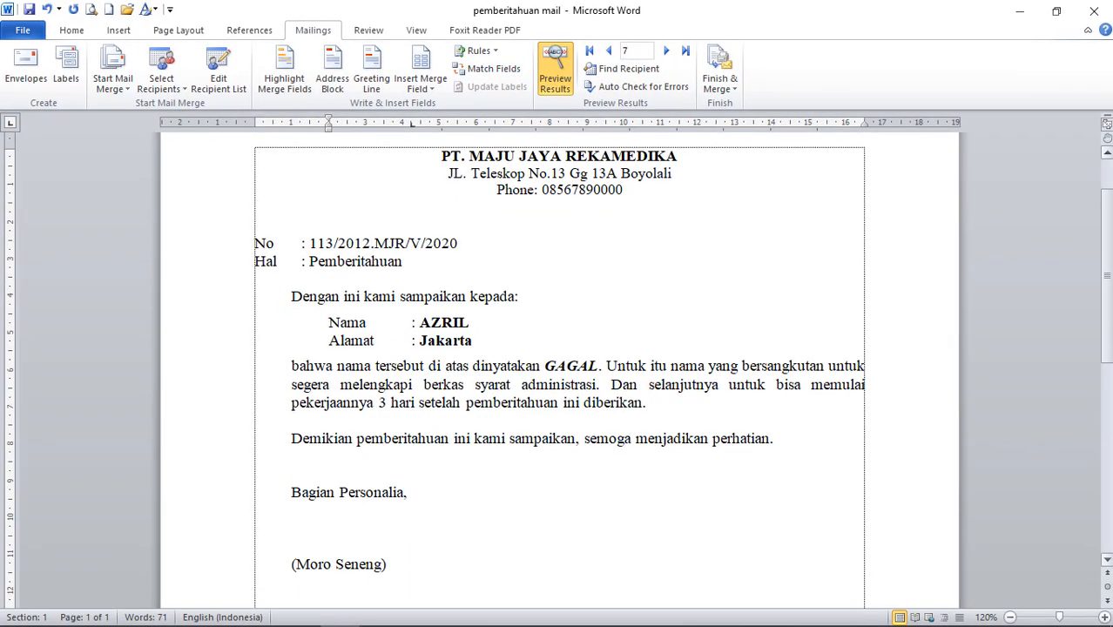
{"action": "left_click_drag", "start_coordinate": [1107, 277], "coordinate": [1107, 273]}
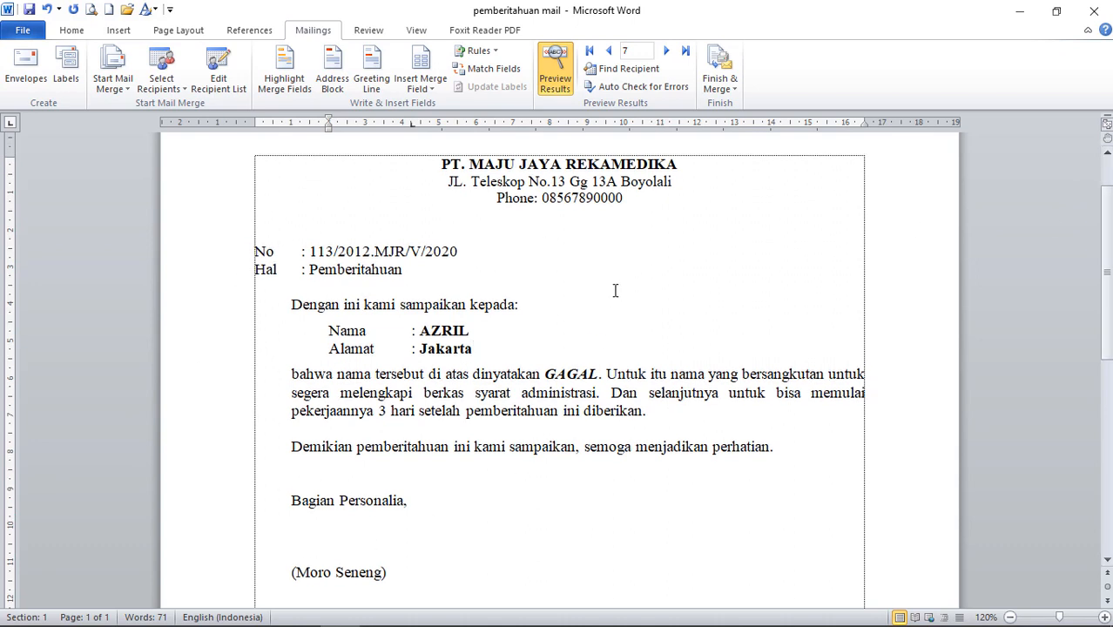
Open the File backstage, then leave it to return to the letter previewing AZRIL's record.
{"action": "left_click", "coordinate": [23, 32]}
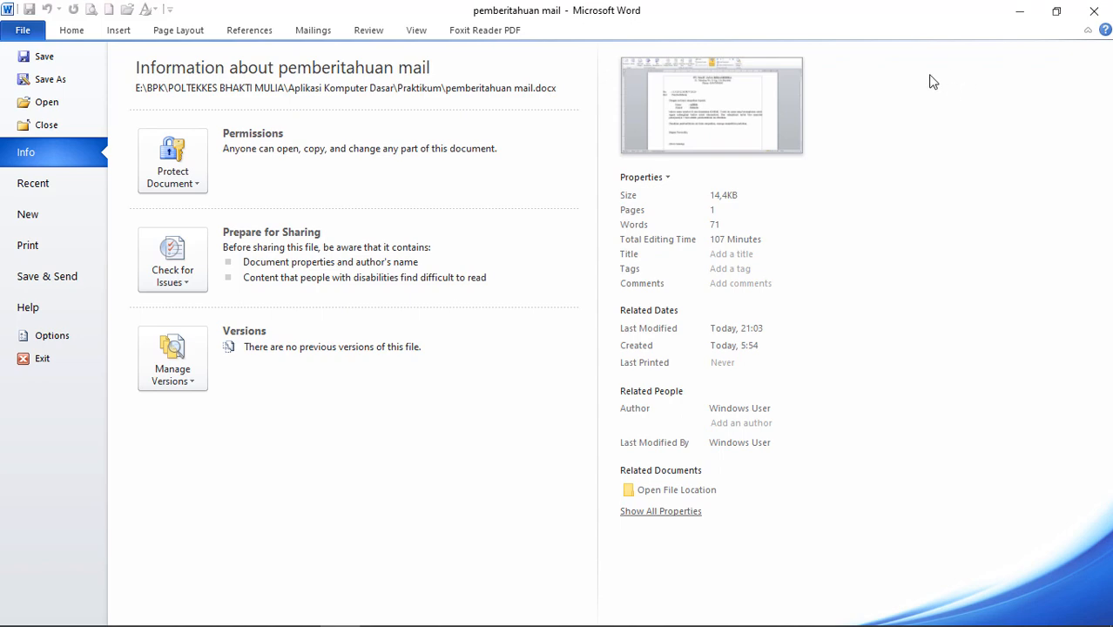
{"action": "key", "text": "Escape"}
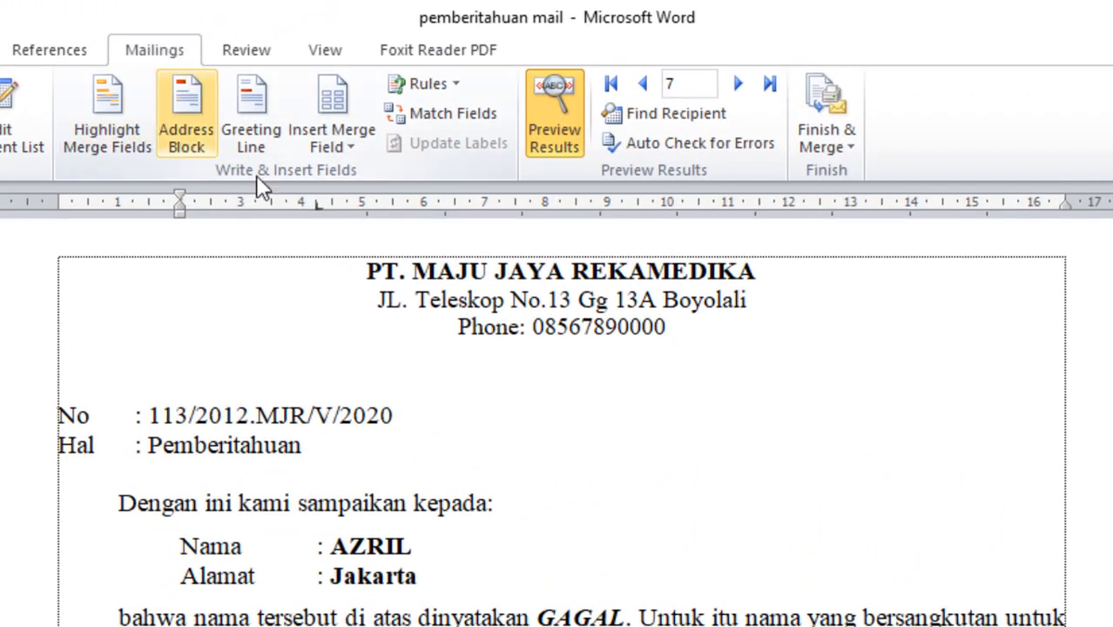
Merge the letters to the printer with All records selected, after trying the current-record and range options.
{"action": "left_click", "coordinate": [842, 139]}
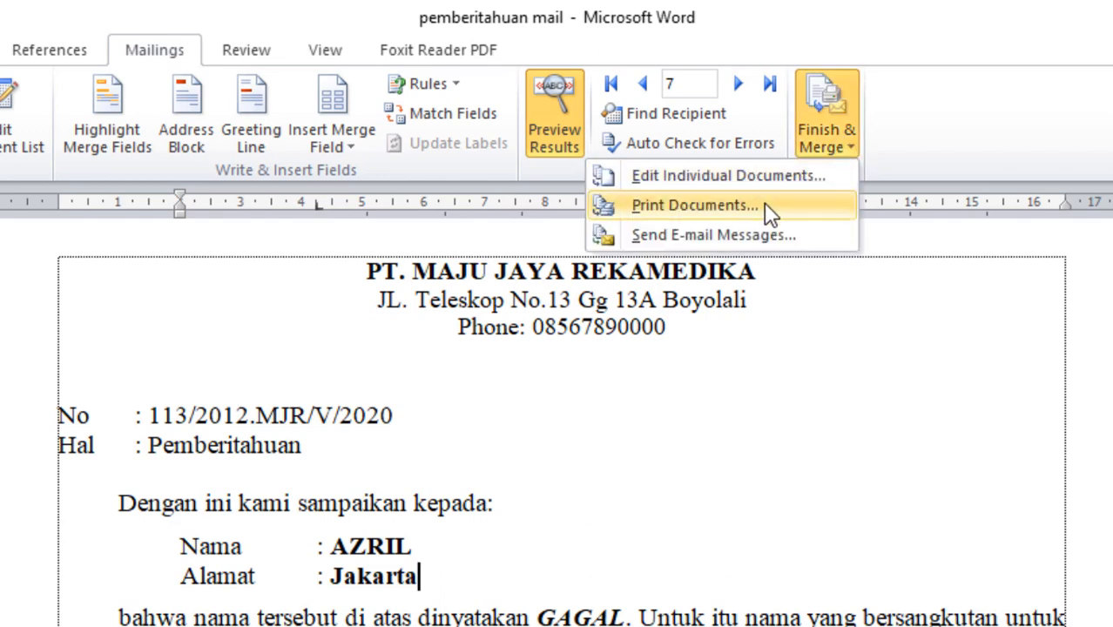
{"action": "left_click", "coordinate": [800, 218]}
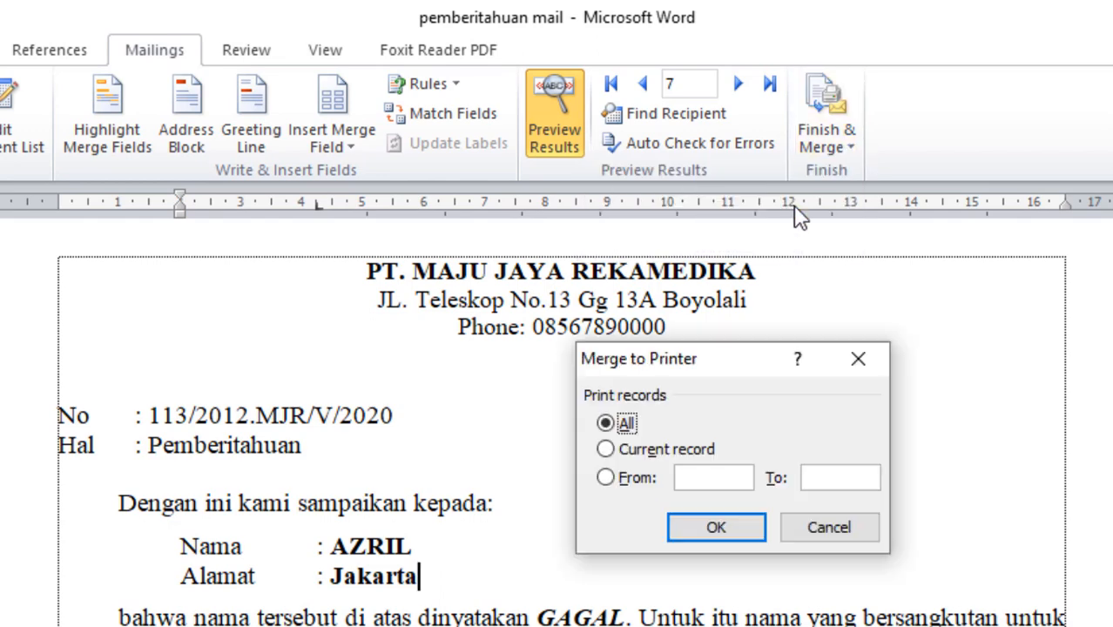
{"action": "left_click_drag", "start_coordinate": [720, 363], "coordinate": [582, 354]}
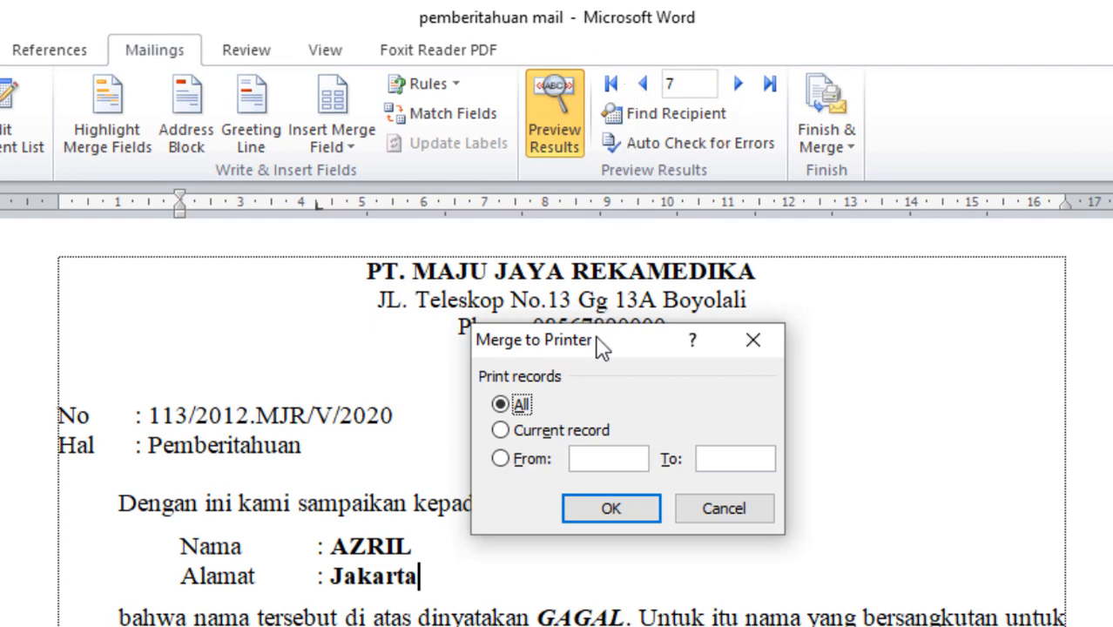
{"action": "left_click", "coordinate": [505, 434]}
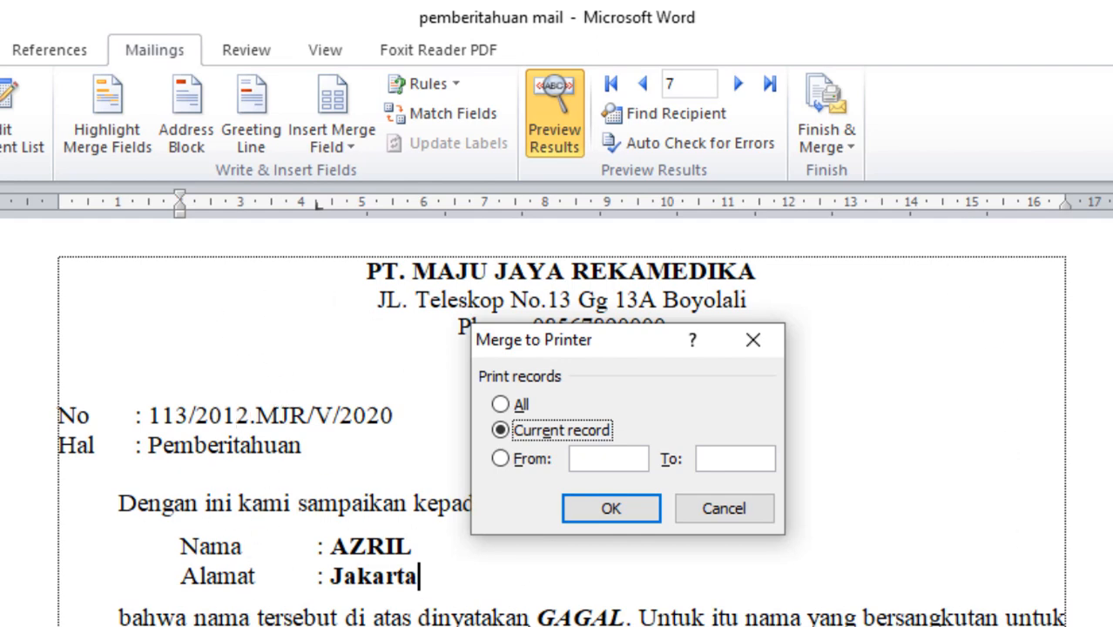
{"action": "left_click", "coordinate": [501, 460]}
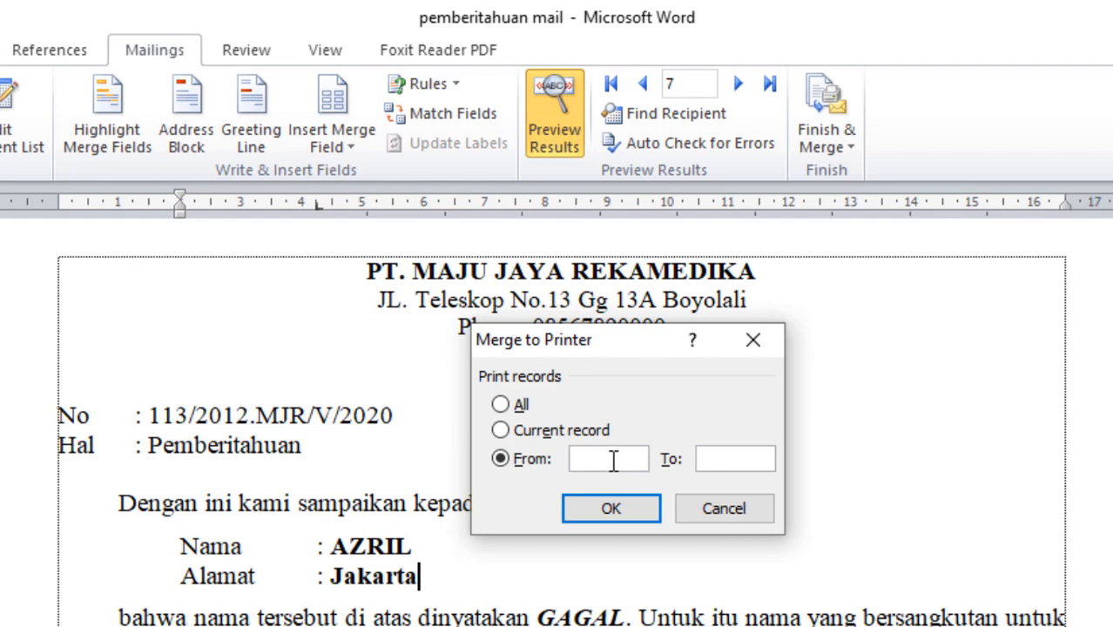
{"action": "left_click", "coordinate": [733, 460]}
{"action": "left_click_drag", "start_coordinate": [642, 348], "coordinate": [554, 334]}
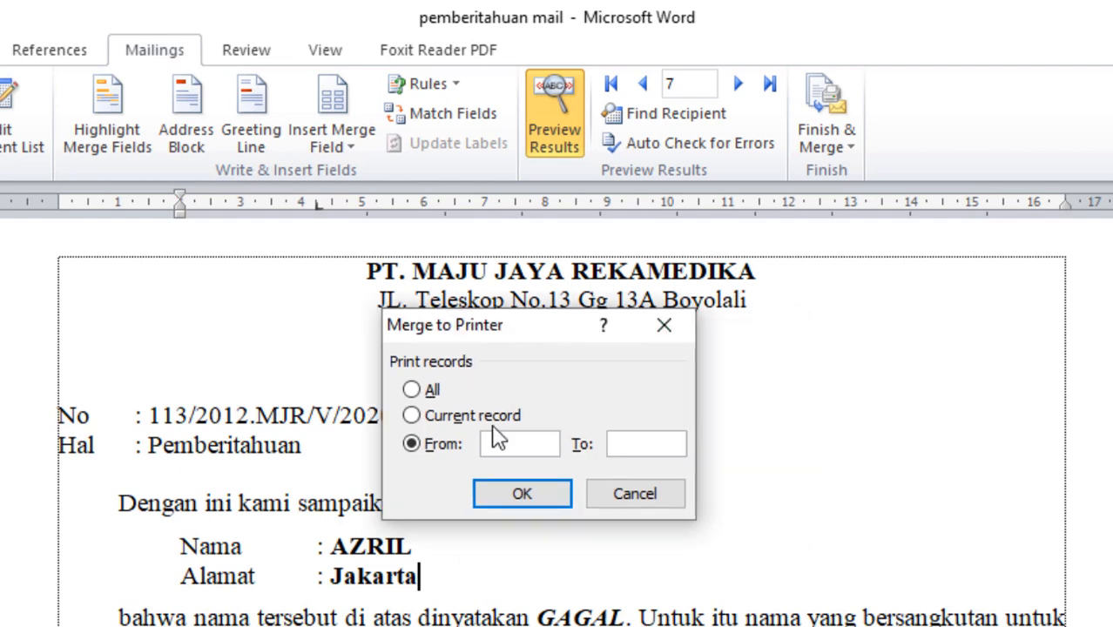
{"action": "left_click", "coordinate": [517, 445]}
{"action": "left_click", "coordinate": [424, 390]}
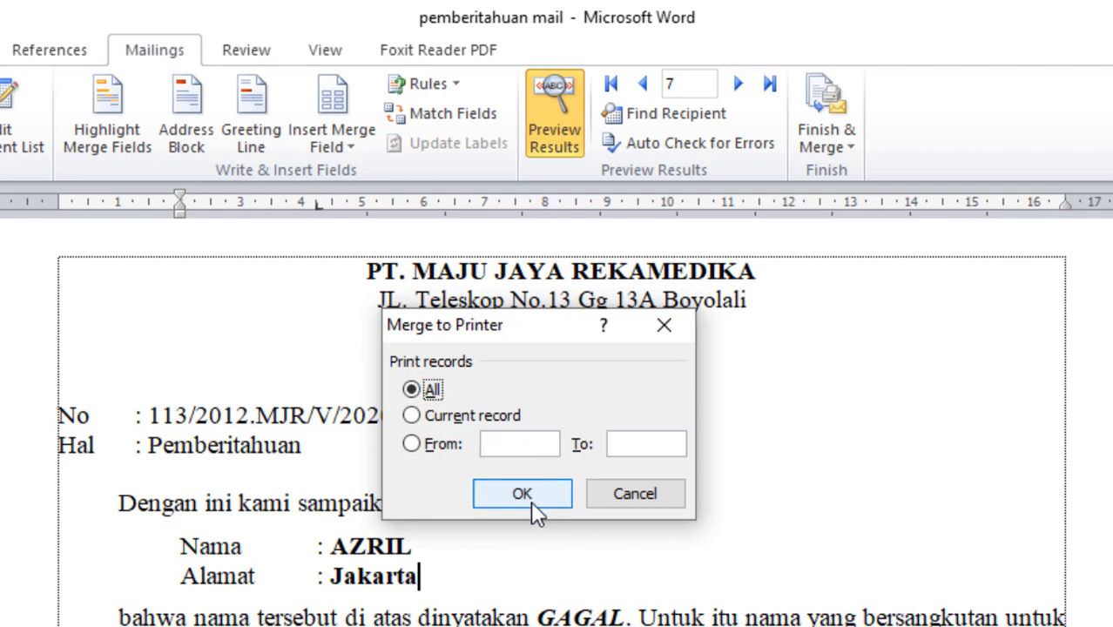
{"action": "left_click", "coordinate": [525, 494]}
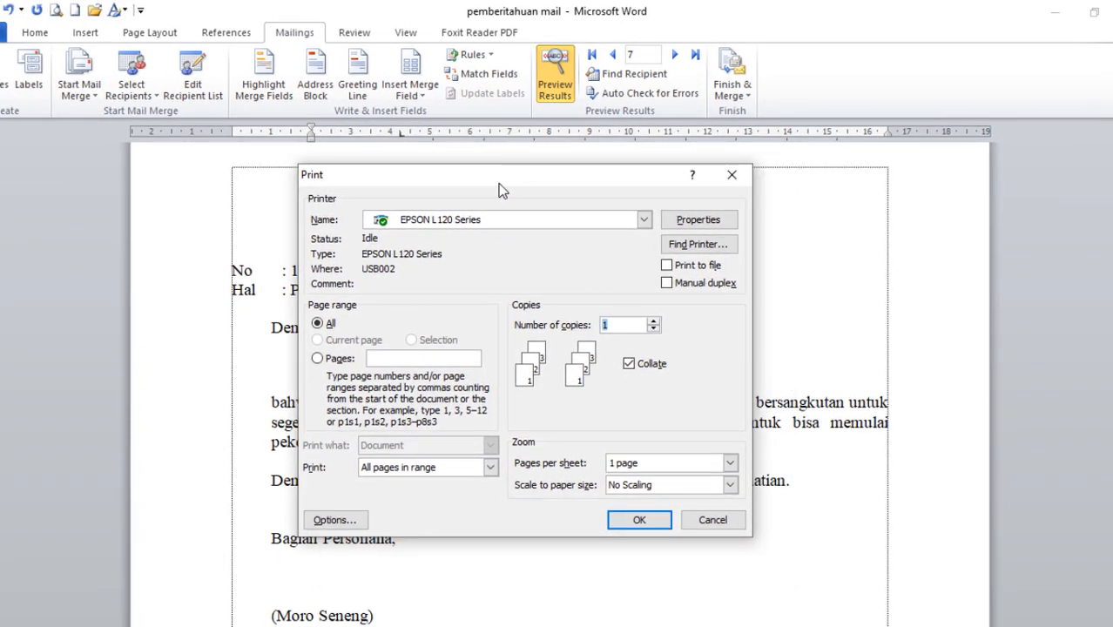
Choose Foxit Reader PDF Printer as the printer and confirm printing the merged letters.
{"action": "left_click_drag", "start_coordinate": [499, 184], "coordinate": [485, 176]}
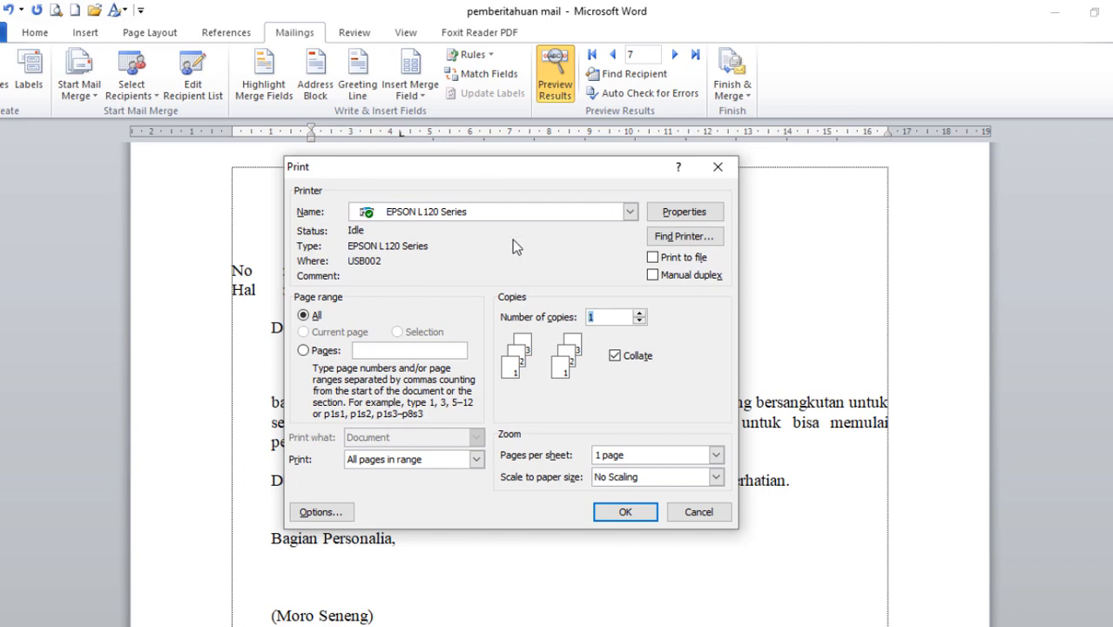
{"action": "left_click", "coordinate": [575, 216]}
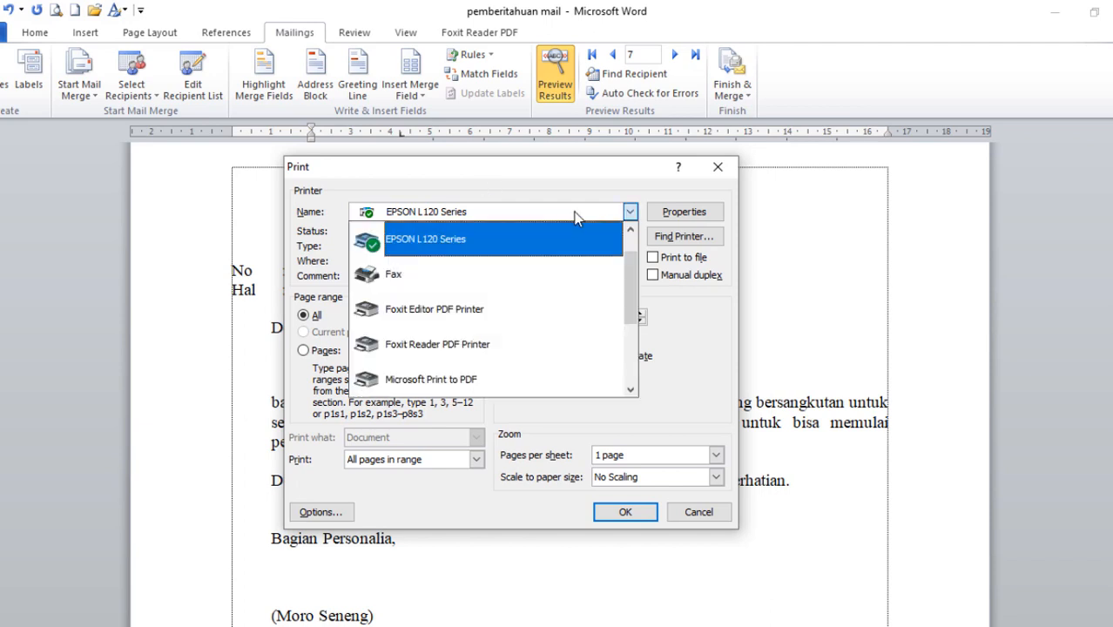
{"action": "mouse_move", "coordinate": [632, 270]}
{"action": "left_mouse_down"}
{"action": "mouse_move", "coordinate": [632, 258]}
{"action": "mouse_move", "coordinate": [631, 349]}
{"action": "mouse_move", "coordinate": [631, 265]}
{"action": "mouse_move", "coordinate": [635, 284]}
{"action": "left_mouse_up"}
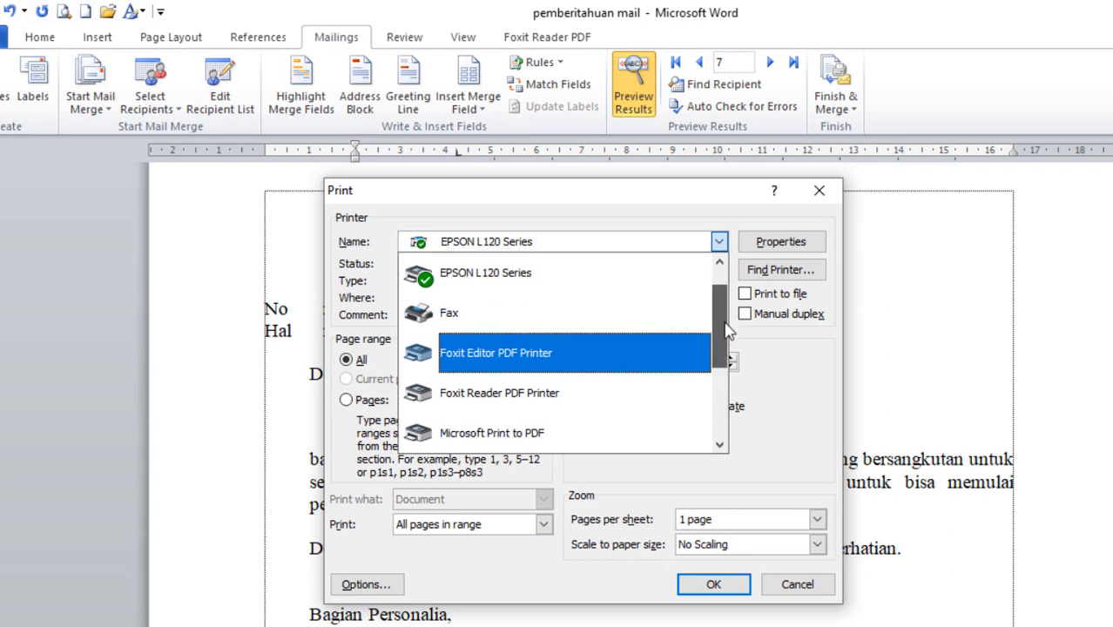
{"action": "left_click_drag", "start_coordinate": [728, 329], "coordinate": [729, 351]}
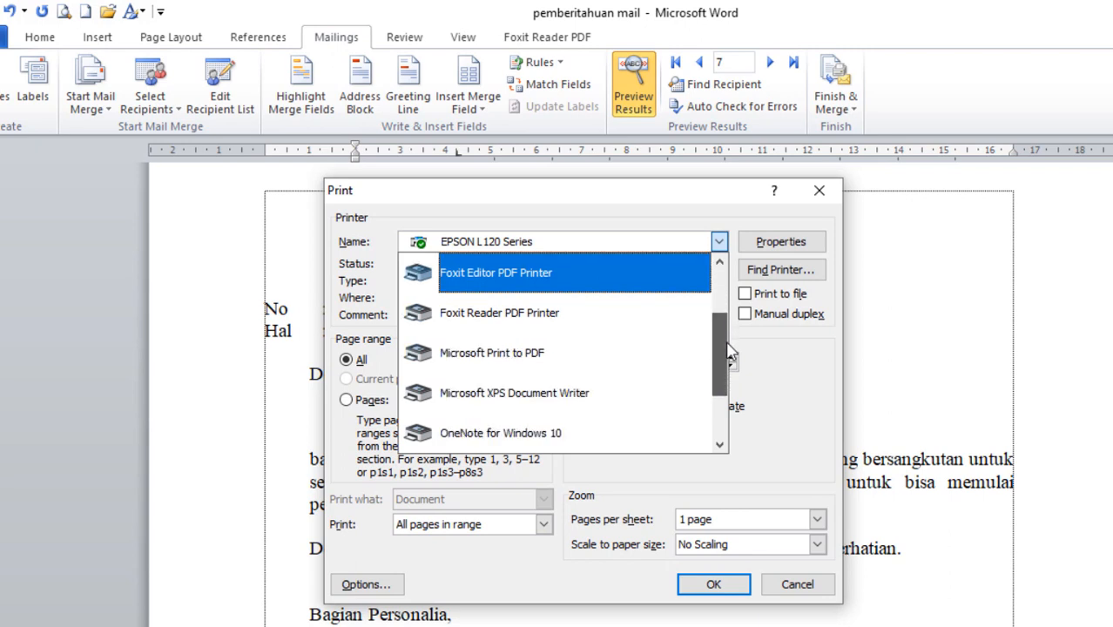
{"action": "left_click", "coordinate": [606, 330]}
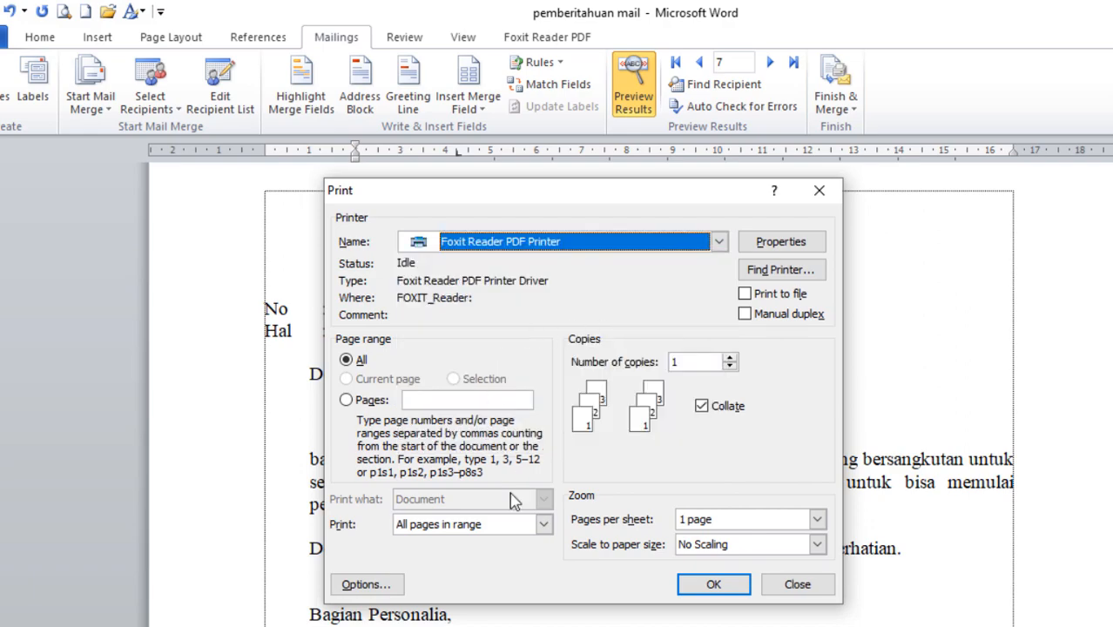
{"action": "left_click", "coordinate": [701, 589]}
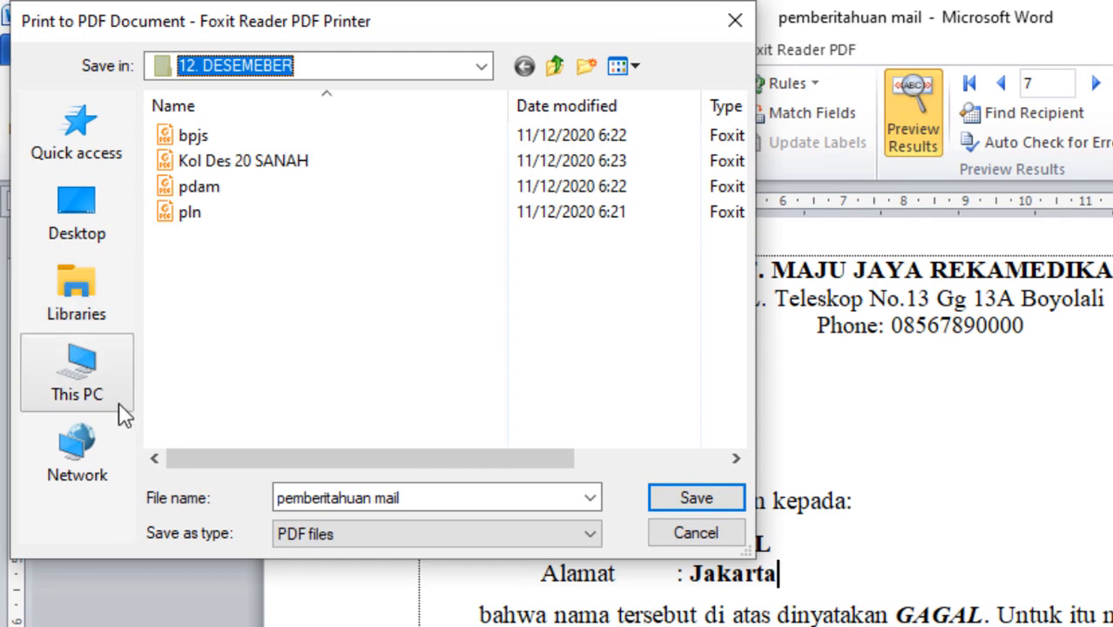
Save the merged PDF as 'hasil' in the Documents folder.
{"action": "left_click", "coordinate": [78, 379]}
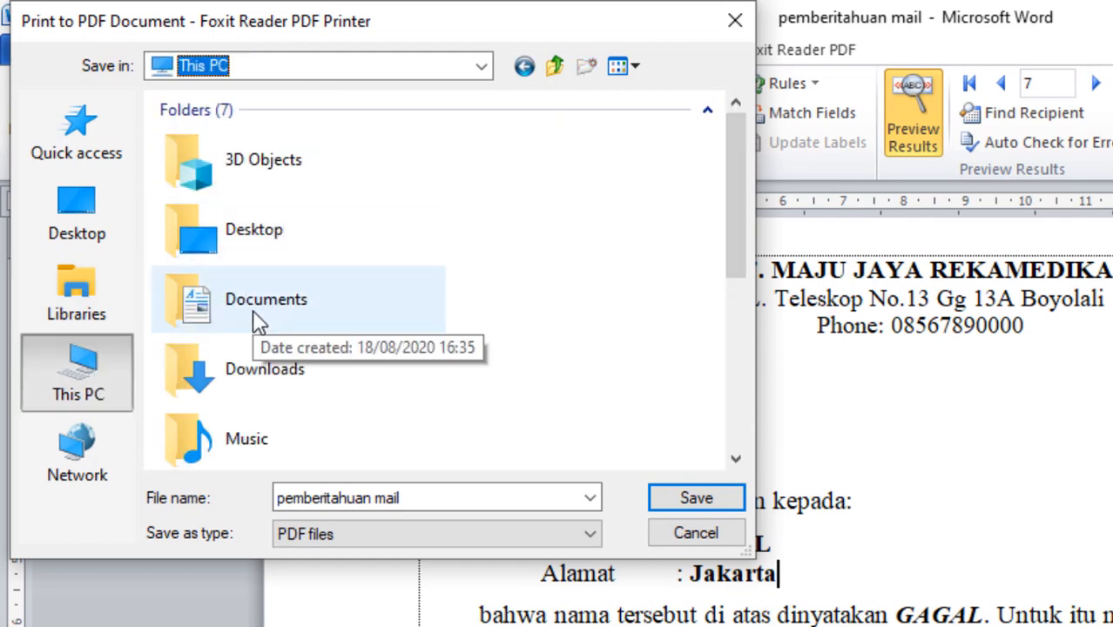
{"action": "double_click", "coordinate": [296, 303]}
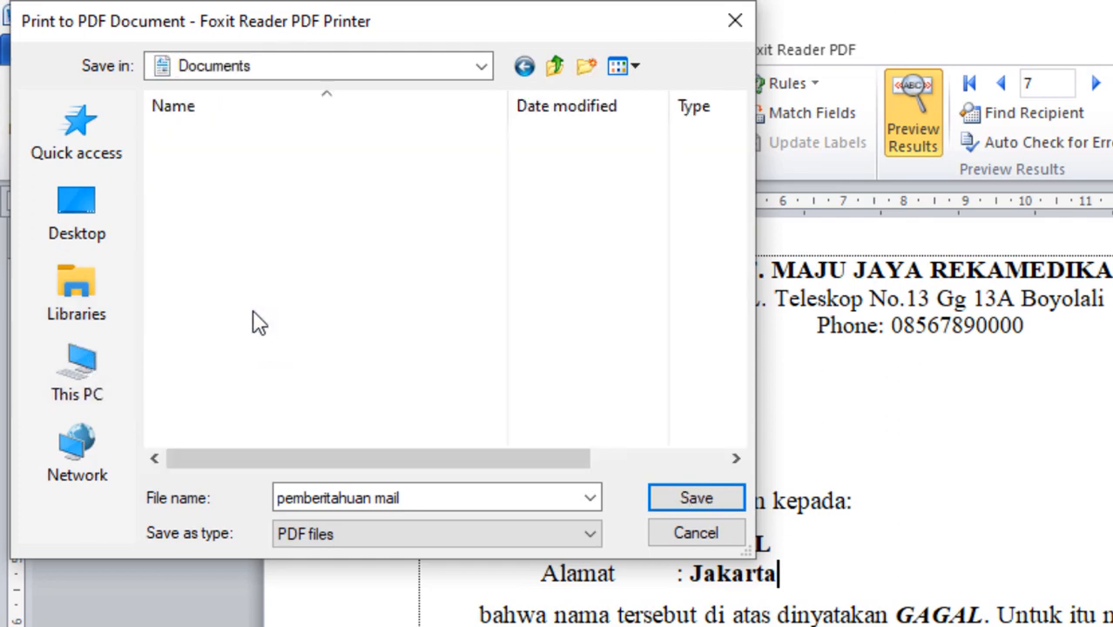
{"action": "left_click", "coordinate": [434, 497]}
{"action": "type", "text": "ha"}
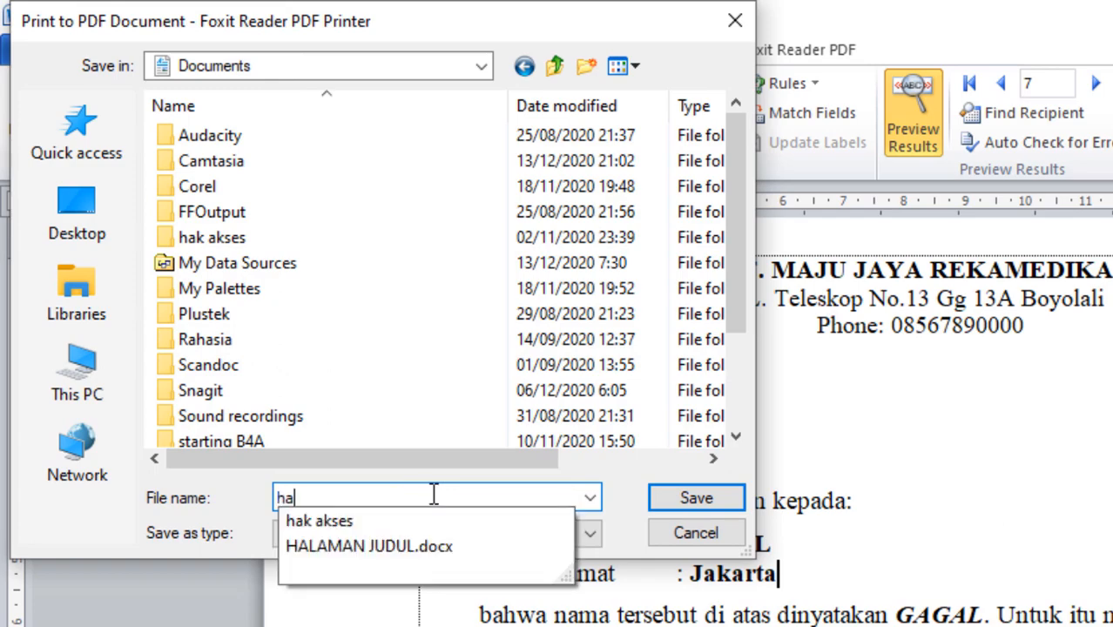
{"action": "type", "text": "sil"}
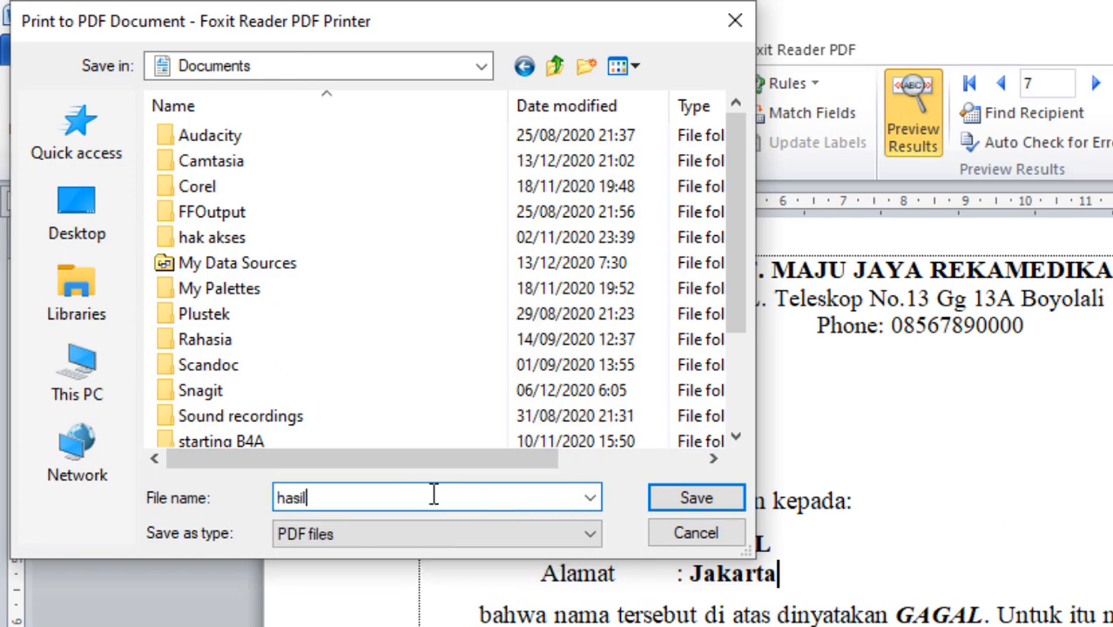
{"action": "left_click", "coordinate": [697, 500]}
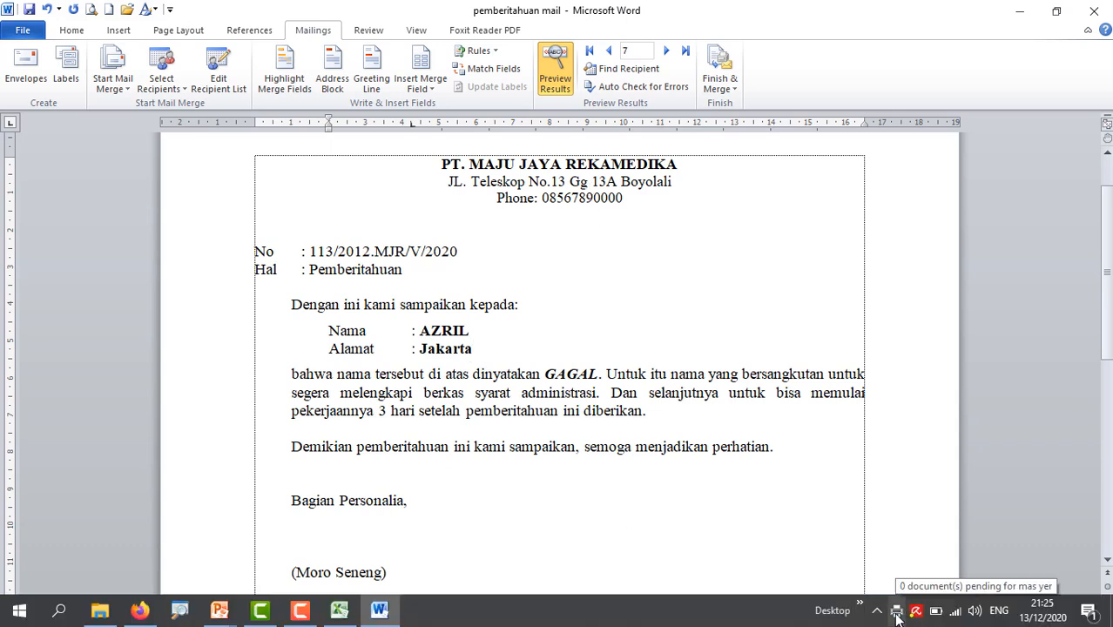
Open hasil.pdf from the Documents folder in File Explorer.
{"action": "left_click", "coordinate": [99, 609]}
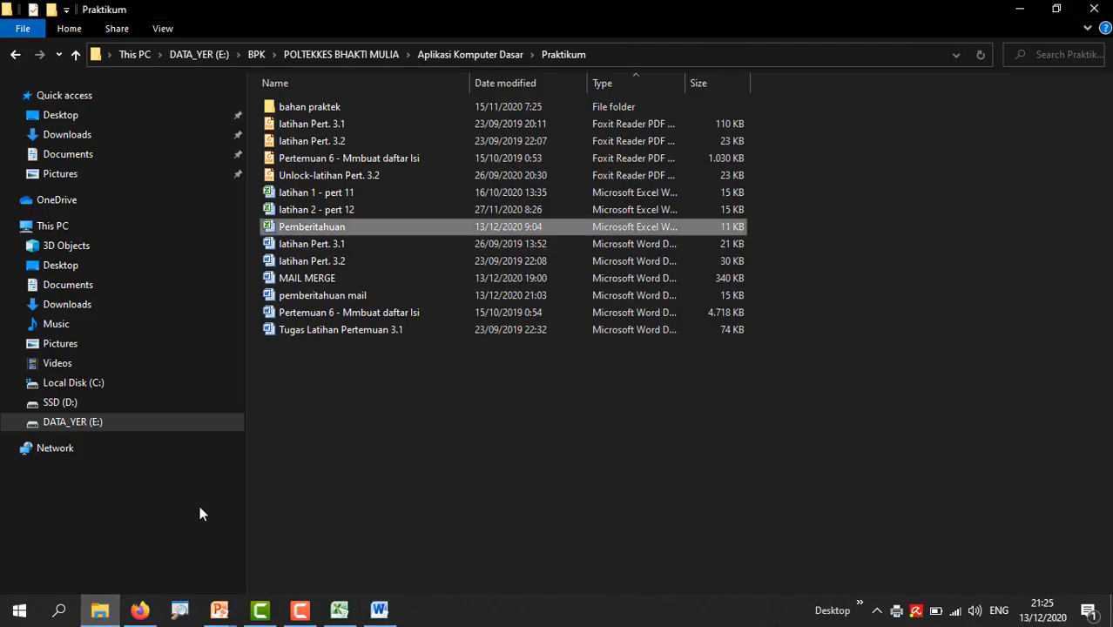
{"action": "left_click", "coordinate": [78, 288]}
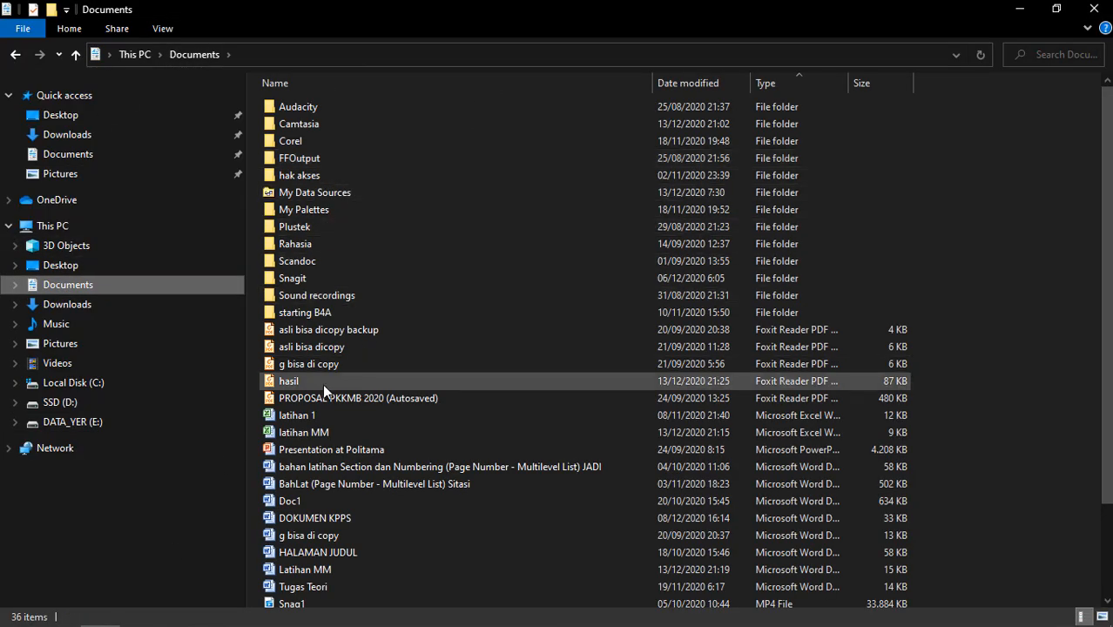
{"action": "left_click", "coordinate": [298, 379]}
{"action": "double_click", "coordinate": [268, 381]}
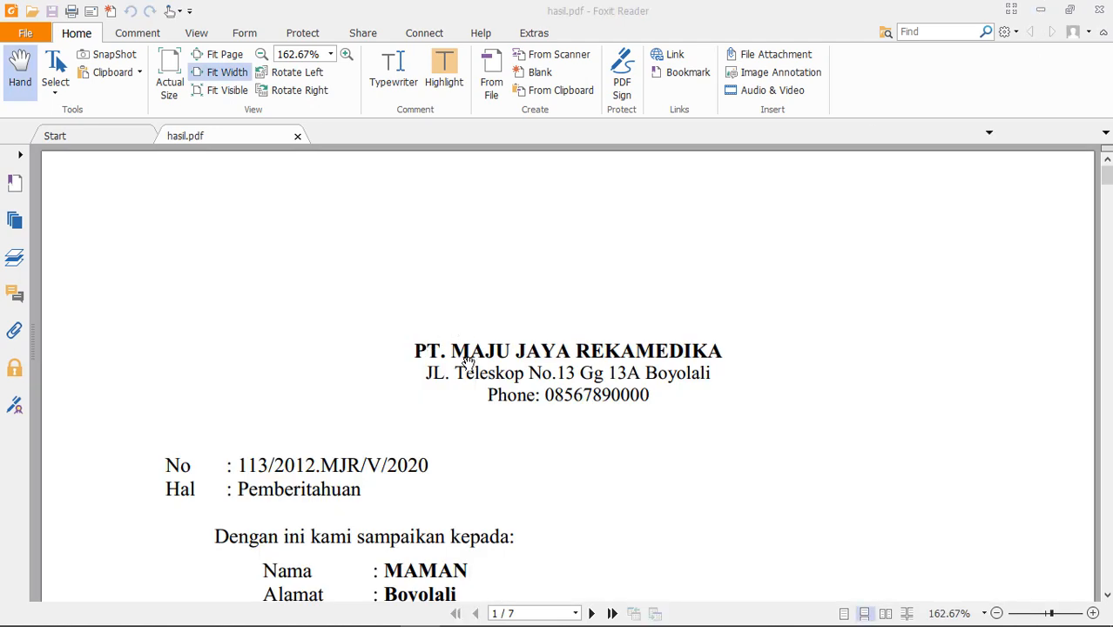
Scroll through the seven letter pages of hasil.pdf and come back to page 1.
{"action": "scroll", "coordinate": [470, 357], "scroll_direction": "down", "scroll_amount": 5}
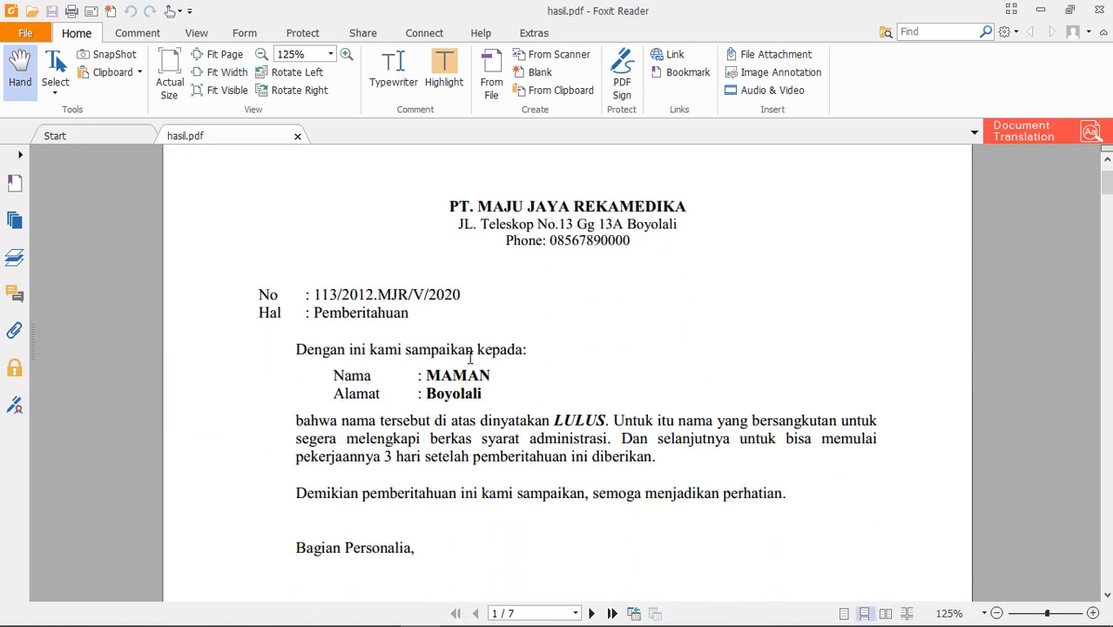
{"action": "scroll", "coordinate": [470, 358], "scroll_direction": "down", "scroll_amount": 10}
{"action": "left_click_drag", "start_coordinate": [1106, 239], "coordinate": [1106, 565]}
{"action": "scroll", "coordinate": [634, 340], "scroll_direction": "up", "scroll_amount": 10}
{"action": "scroll", "coordinate": [634, 332], "scroll_direction": "up", "scroll_amount": 10}
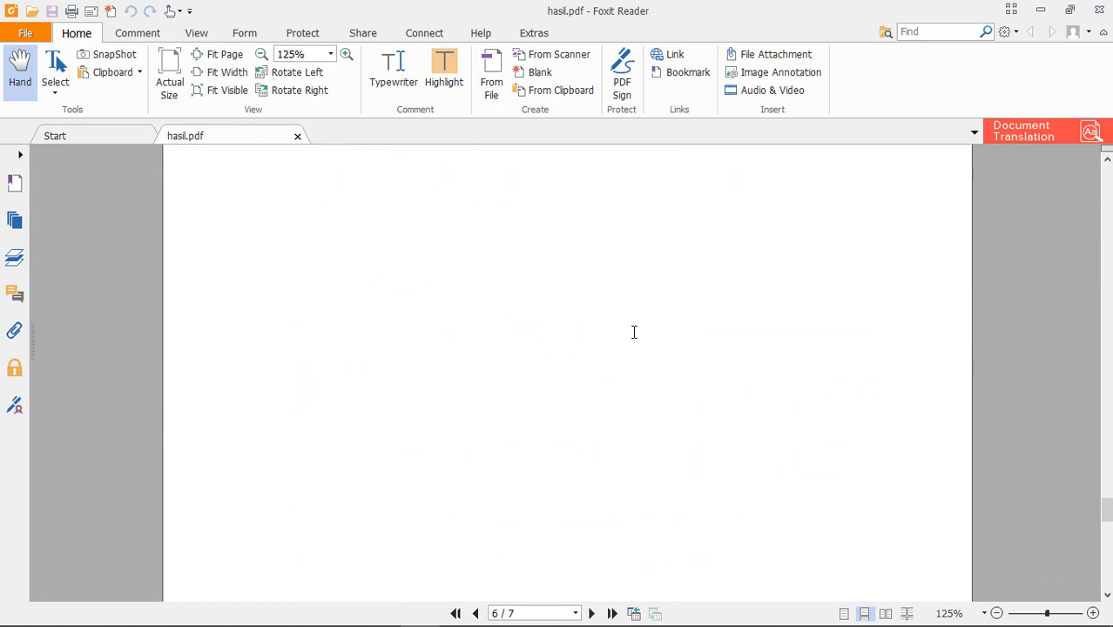
{"action": "scroll", "coordinate": [634, 331], "scroll_direction": "up", "scroll_amount": 8}
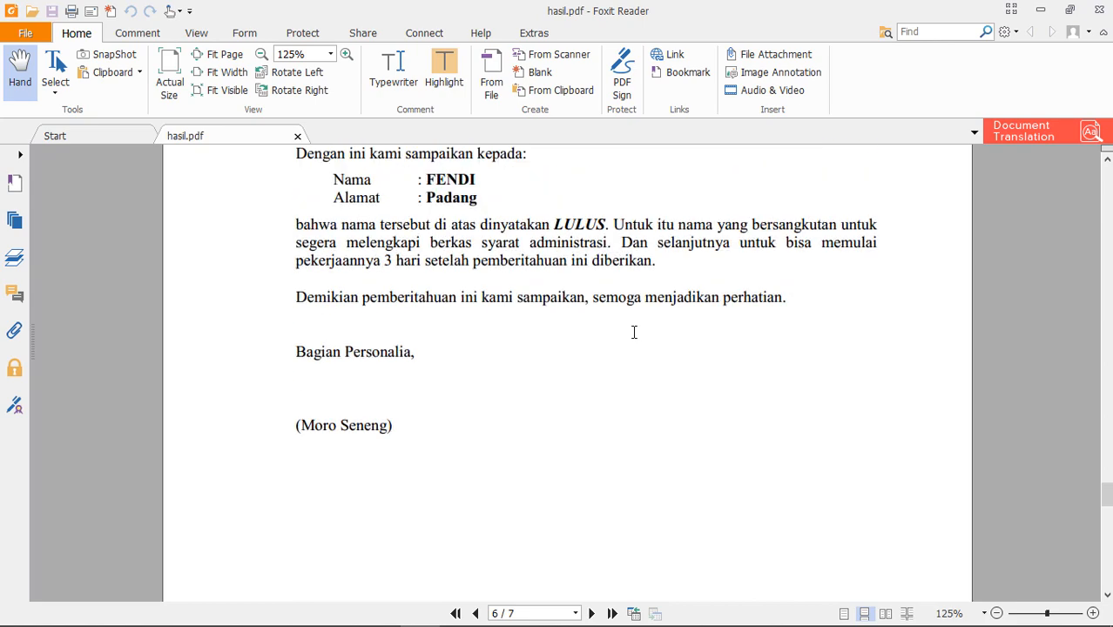
{"action": "scroll", "coordinate": [634, 332], "scroll_direction": "up", "scroll_amount": 10}
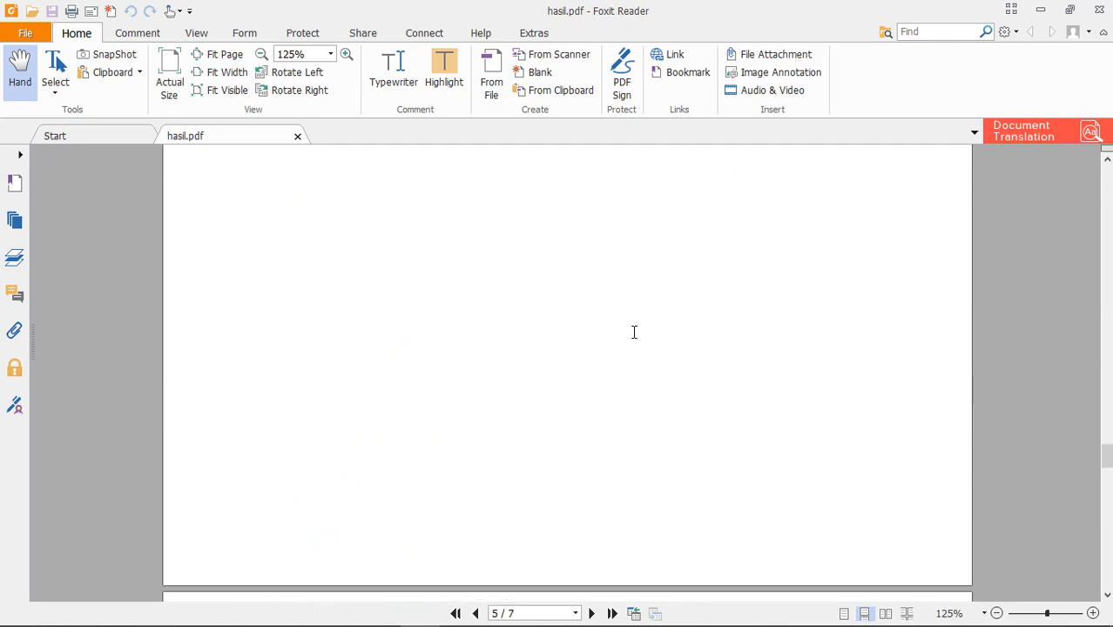
{"action": "scroll", "coordinate": [635, 334], "scroll_direction": "up", "scroll_amount": 5}
{"action": "scroll", "coordinate": [637, 338], "scroll_direction": "up", "scroll_amount": 4}
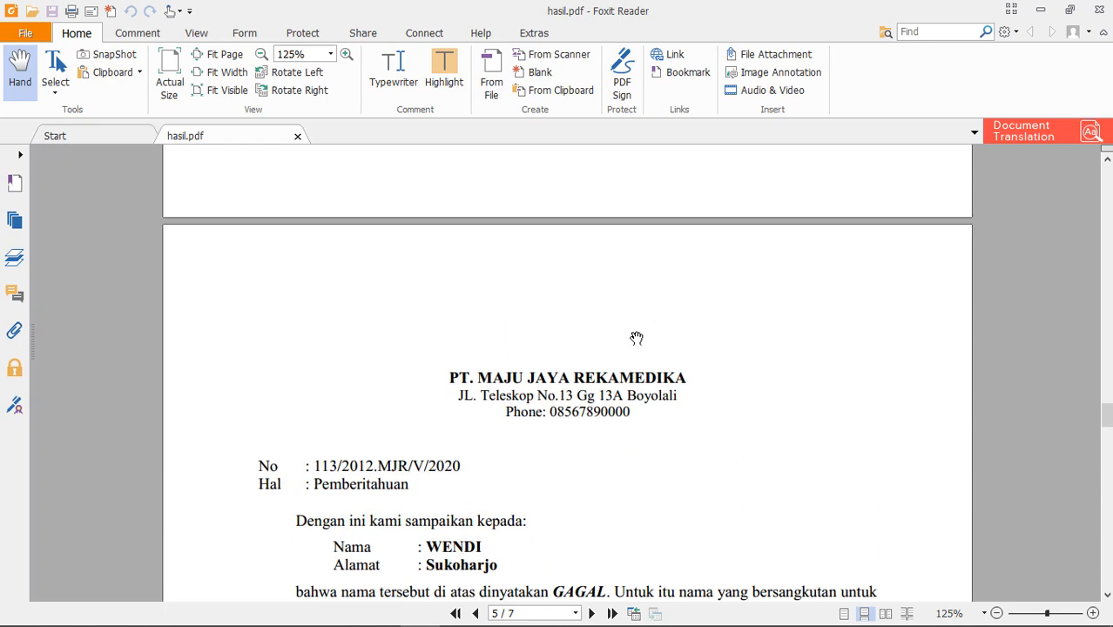
{"action": "left_click_drag", "start_coordinate": [1107, 410], "coordinate": [1108, 173]}
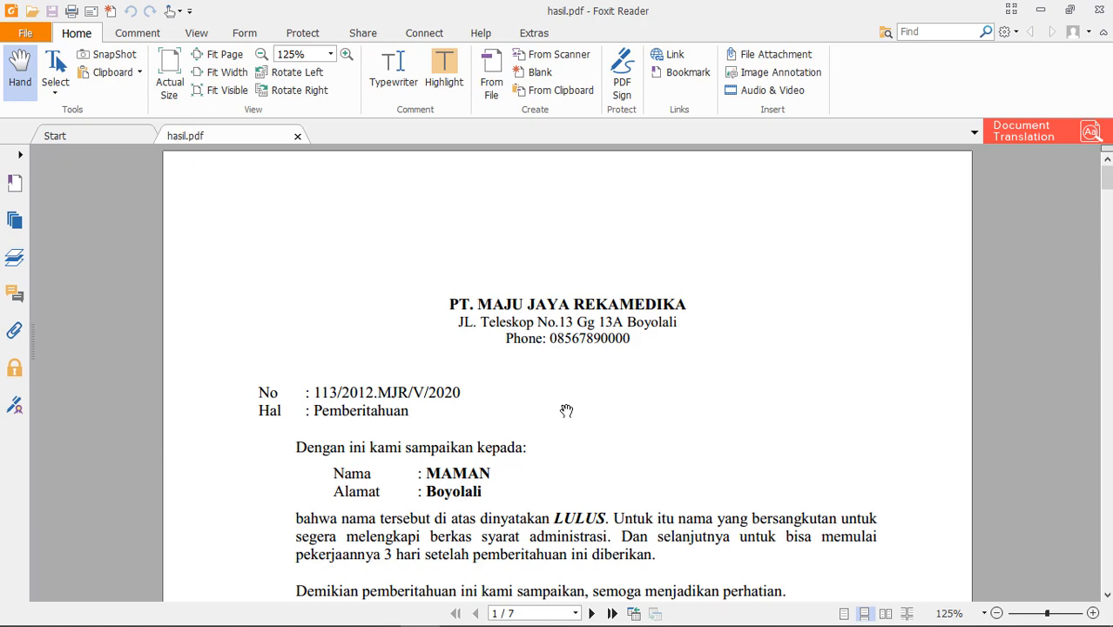
{"action": "scroll", "coordinate": [535, 402], "scroll_direction": "down", "scroll_amount": 1}
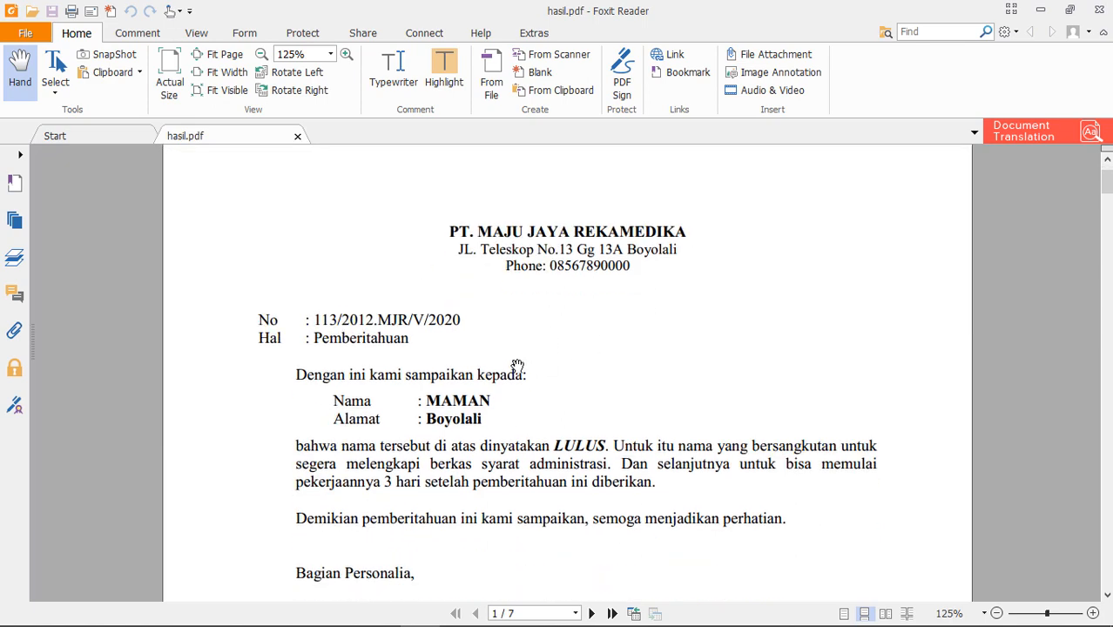
{"action": "scroll", "coordinate": [519, 369], "scroll_direction": "down", "scroll_amount": 2}
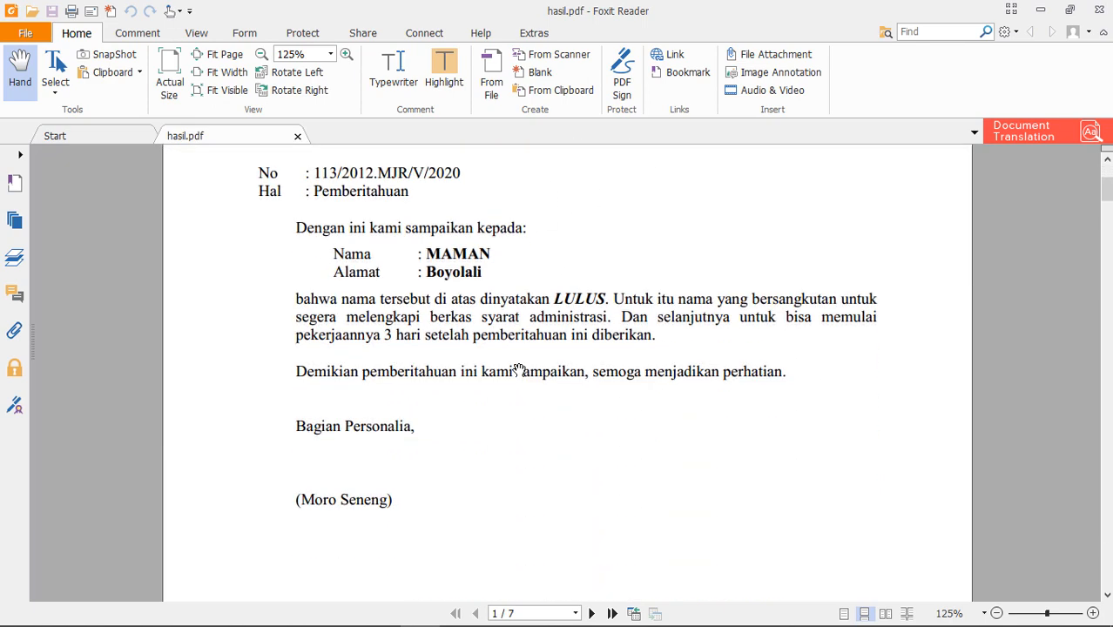